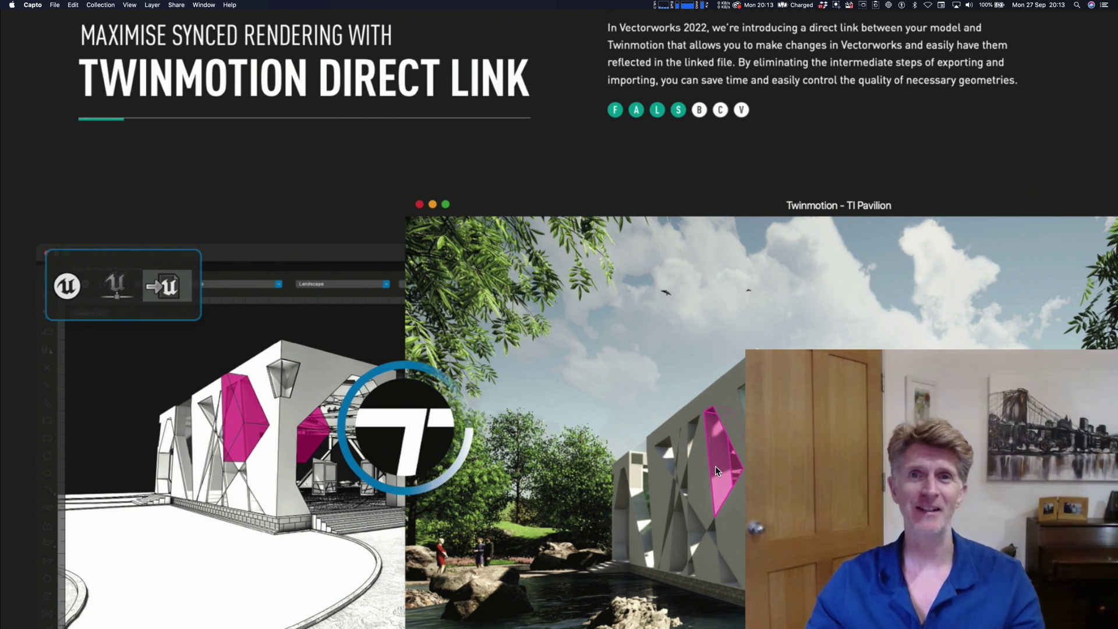
Step: Leave the overview slides for the empty Interface and Interiors.vwx drawing in Vectorworks
mouse_move(716, 466)
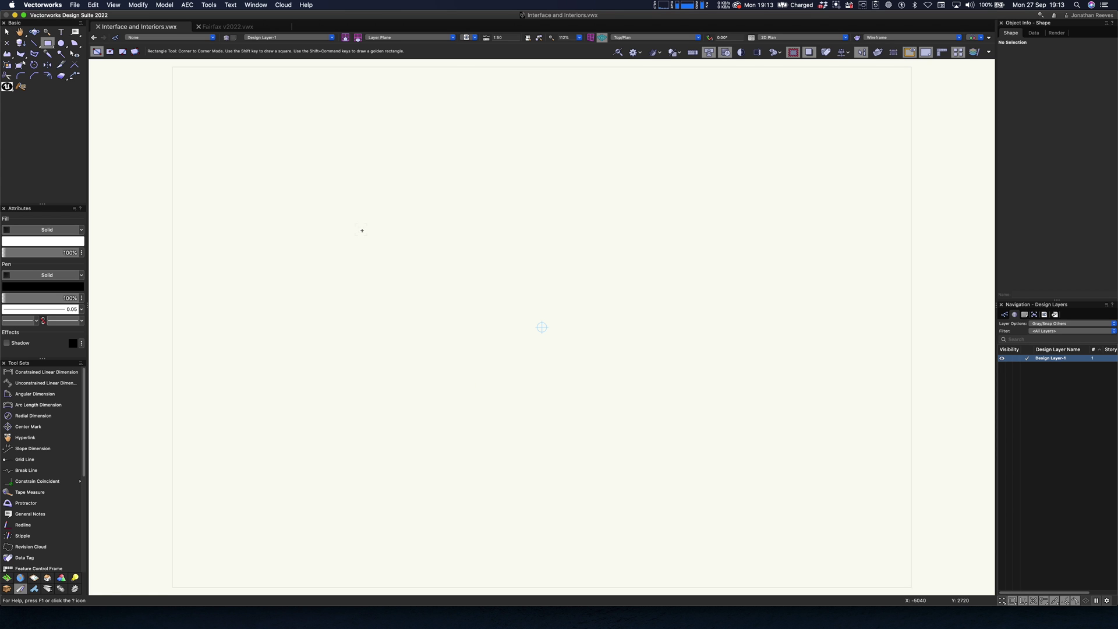
key(x)
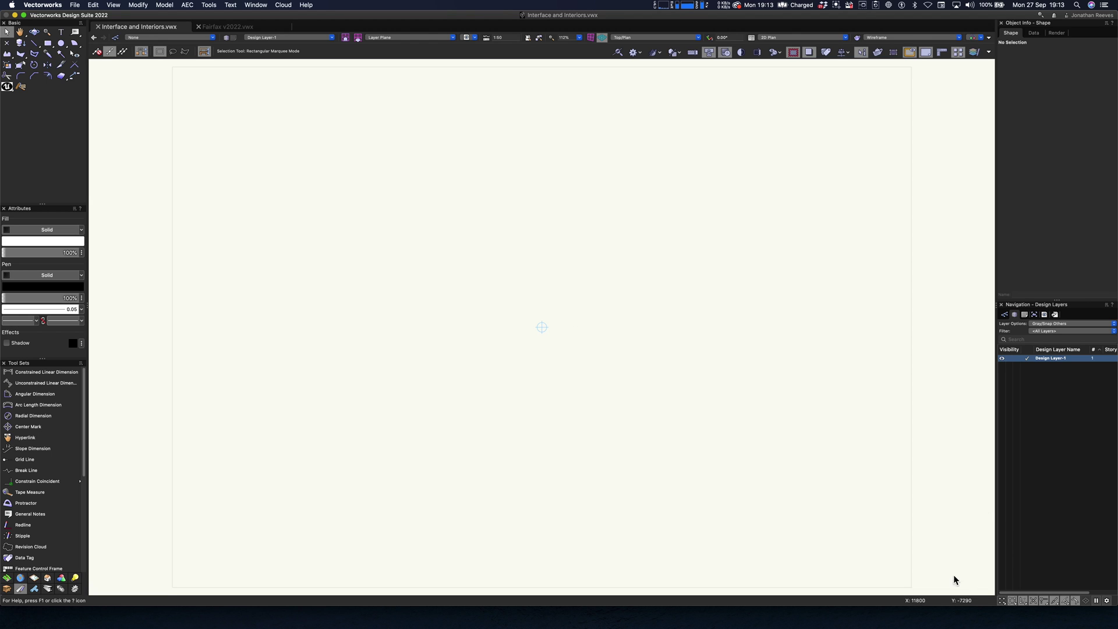
click(255, 4)
mouse_move(263, 16)
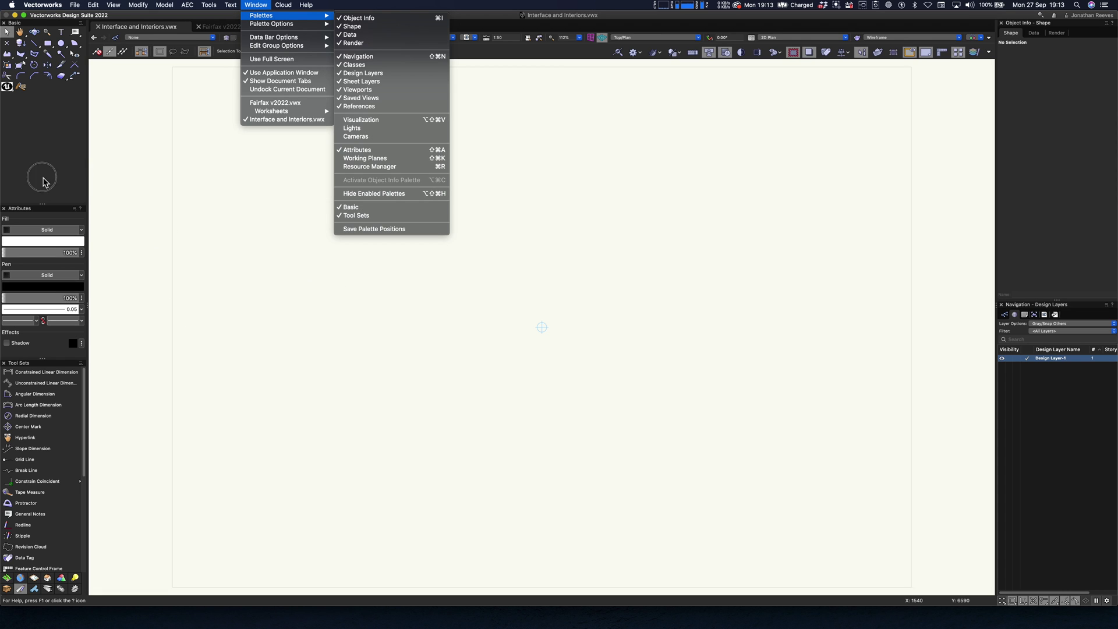
click(225, 316)
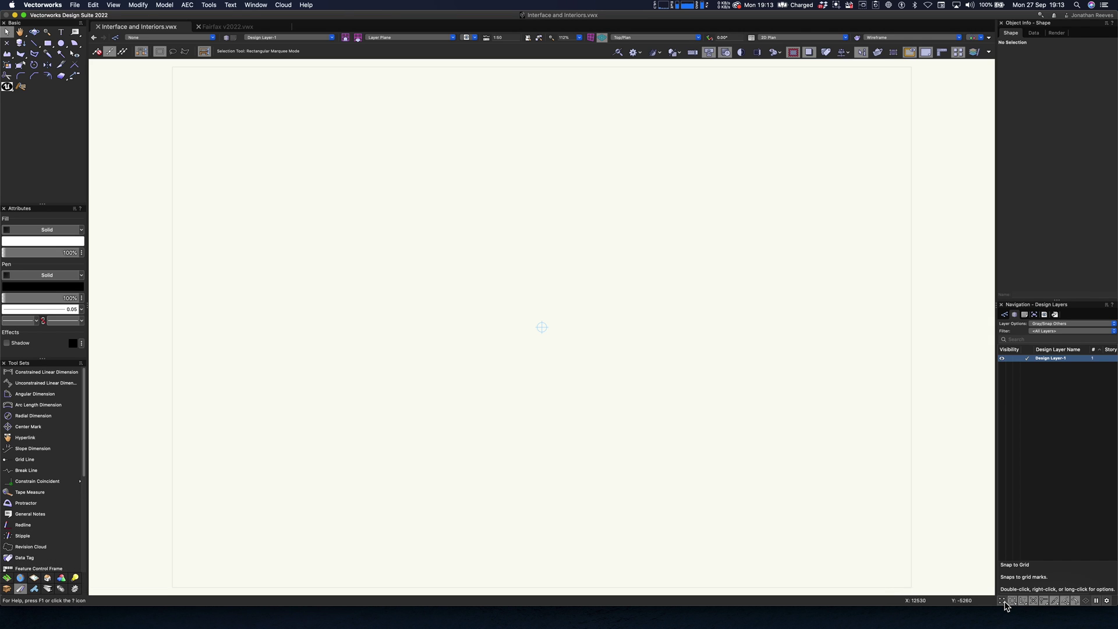
Step: Set Snap Grid X and Y spacing to 1 and turn on Show grid
double_click(1003, 601)
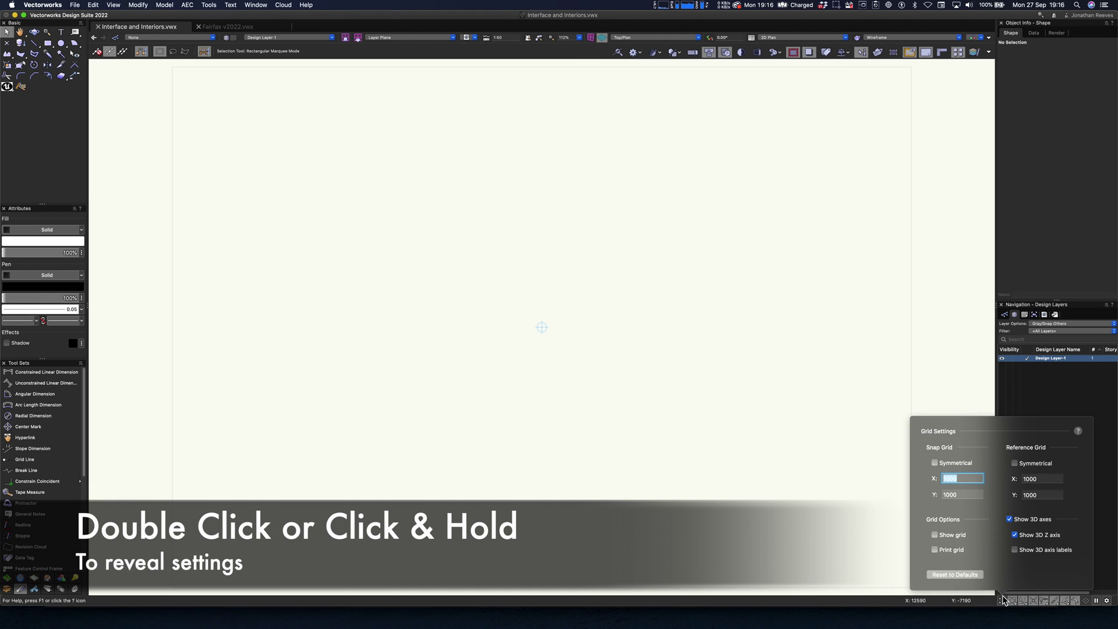
click(1044, 479)
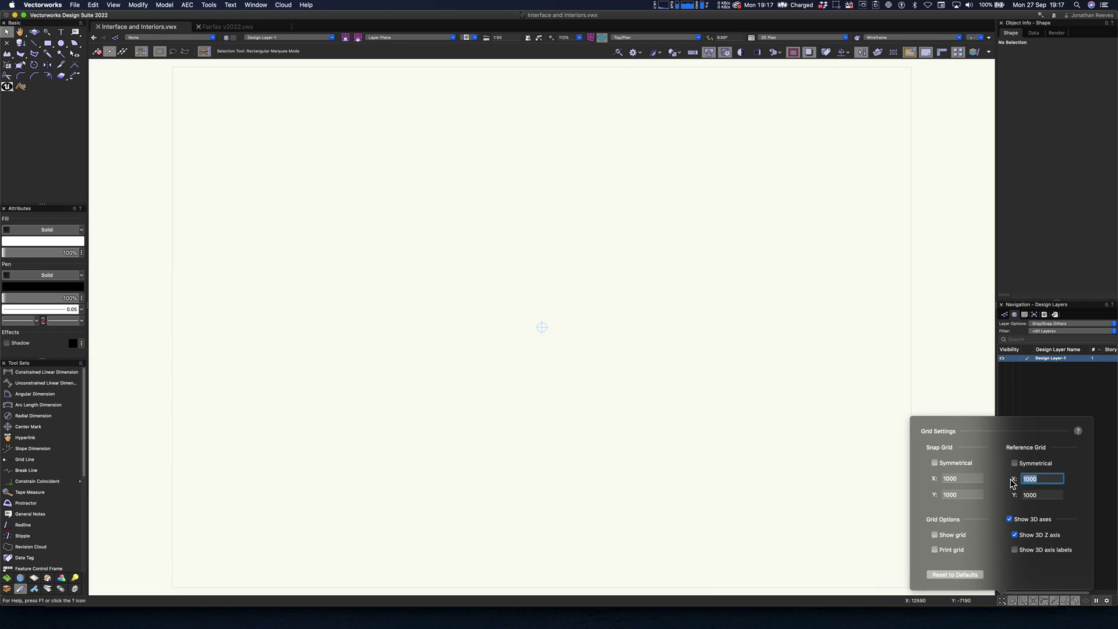
click(969, 479)
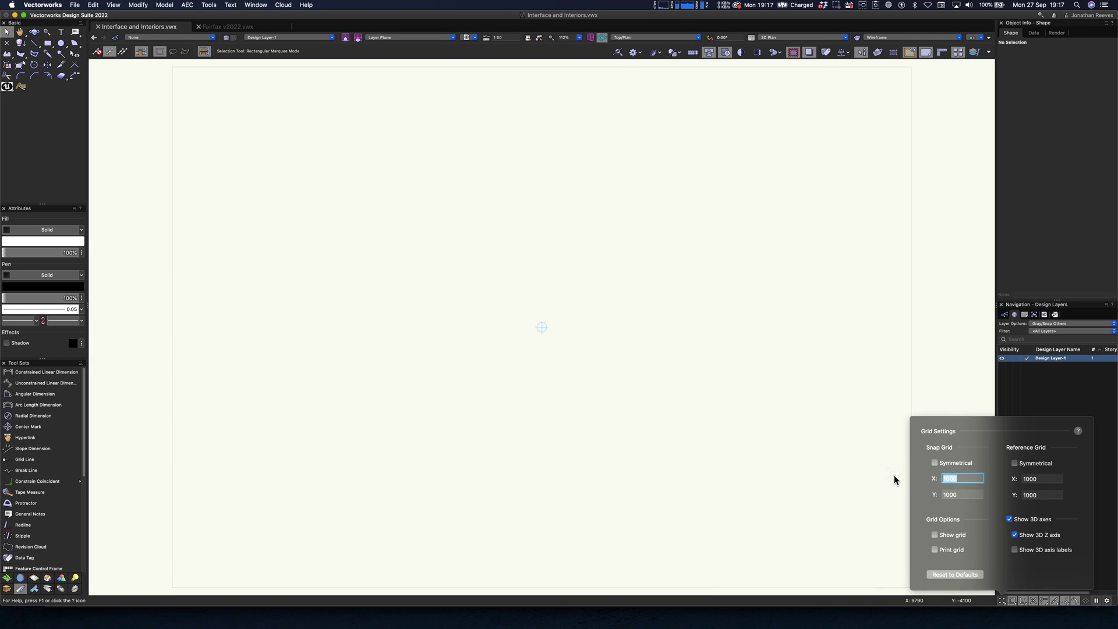
text(1)
click(933, 494)
text(1)
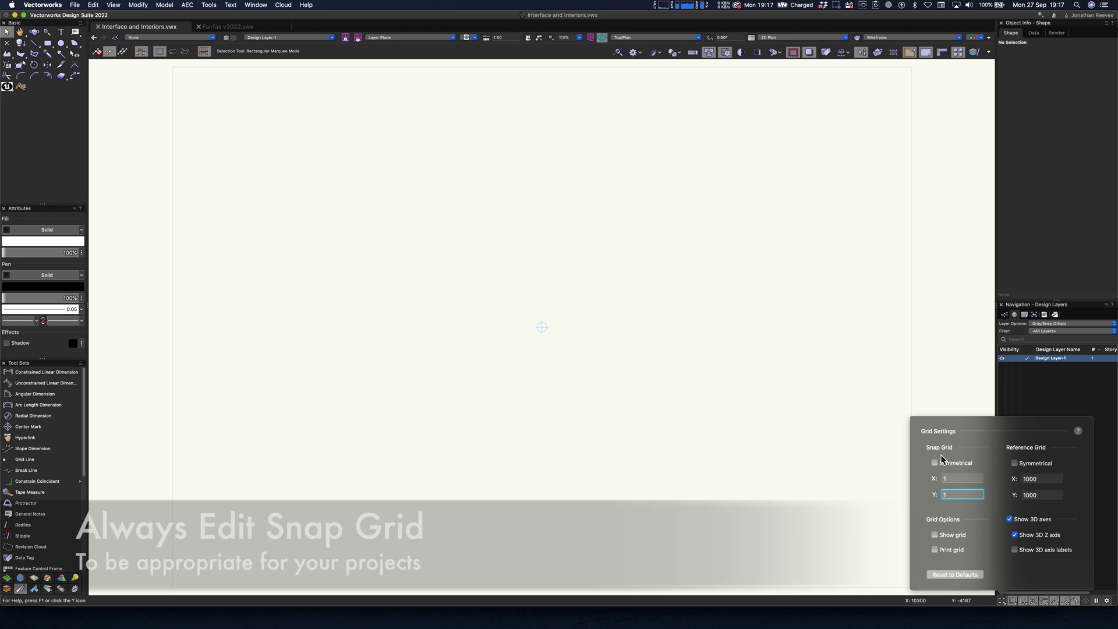
click(935, 536)
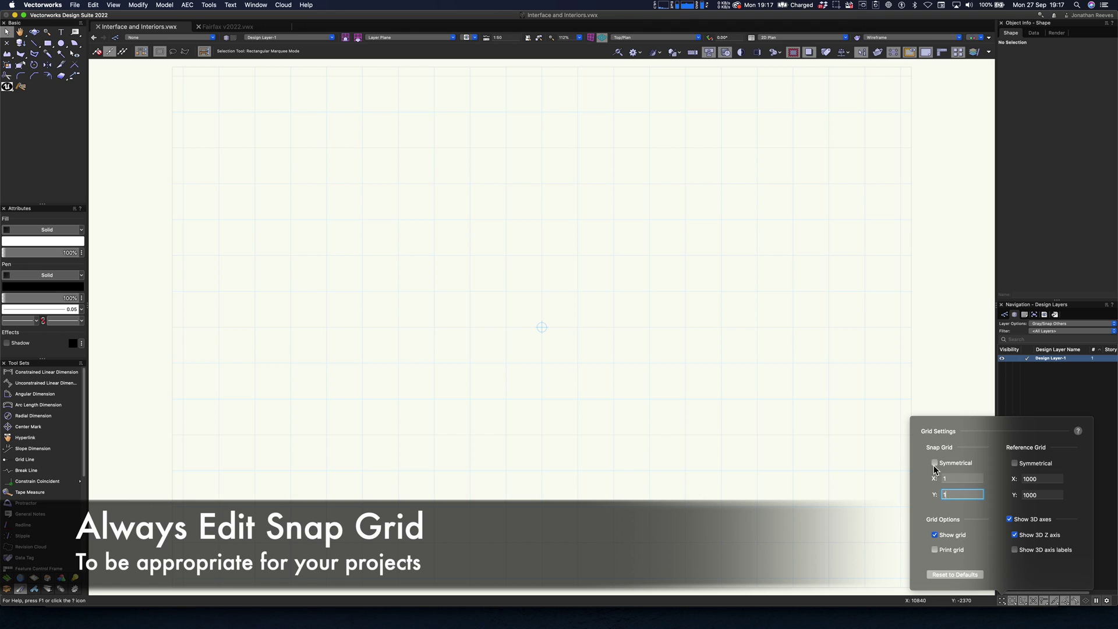
click(974, 368)
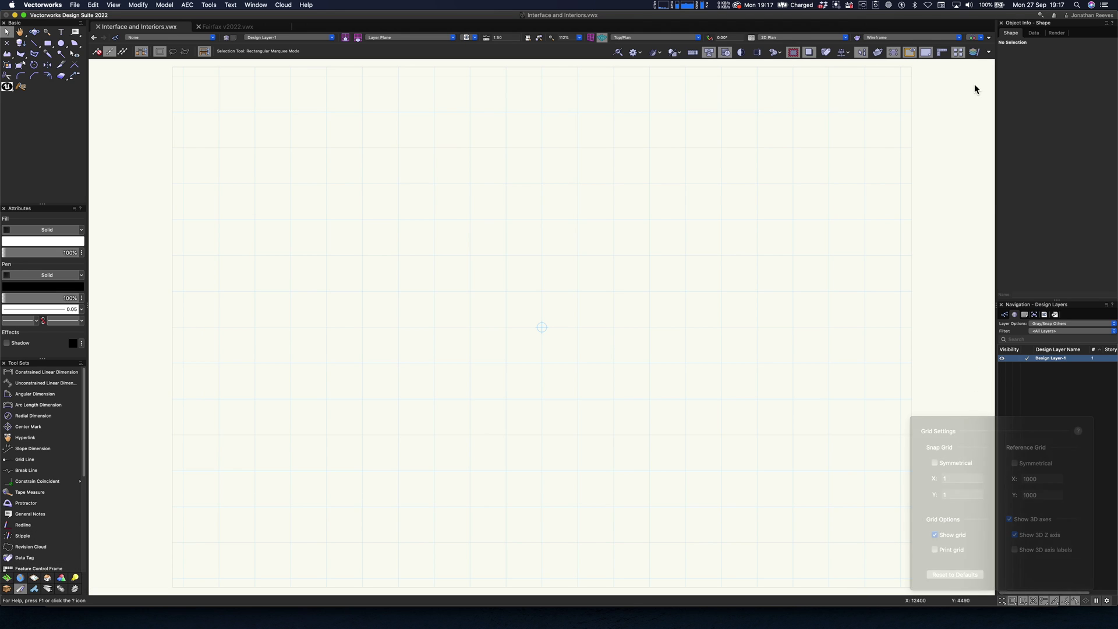
Step: Switch to a black background, toggle the grid off and on, then suspend snapping
click(757, 52)
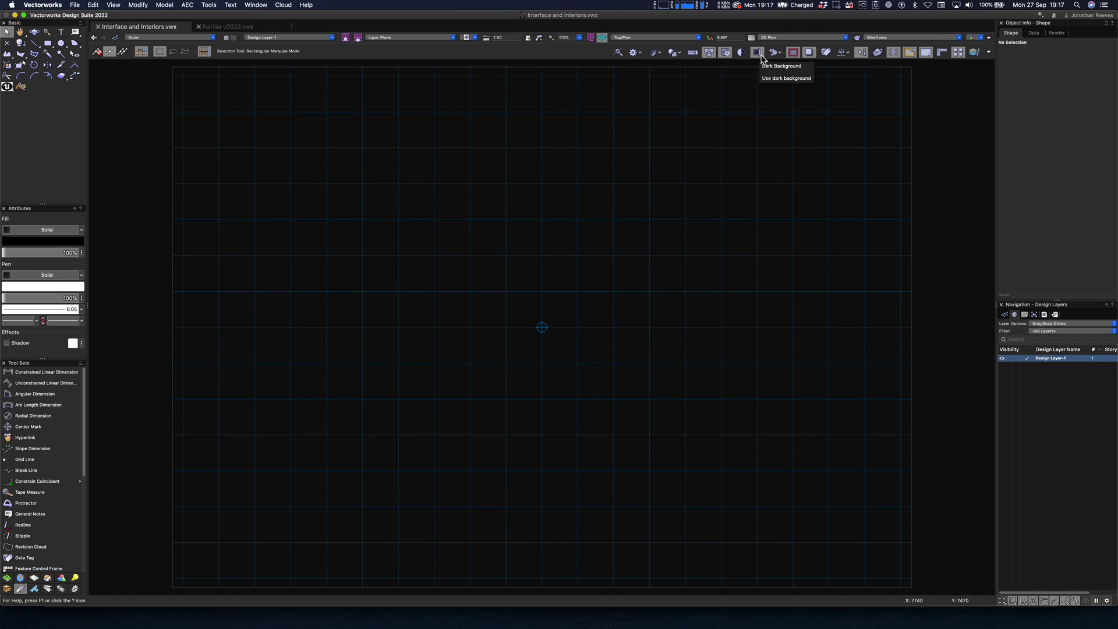
click(893, 52)
click(894, 52)
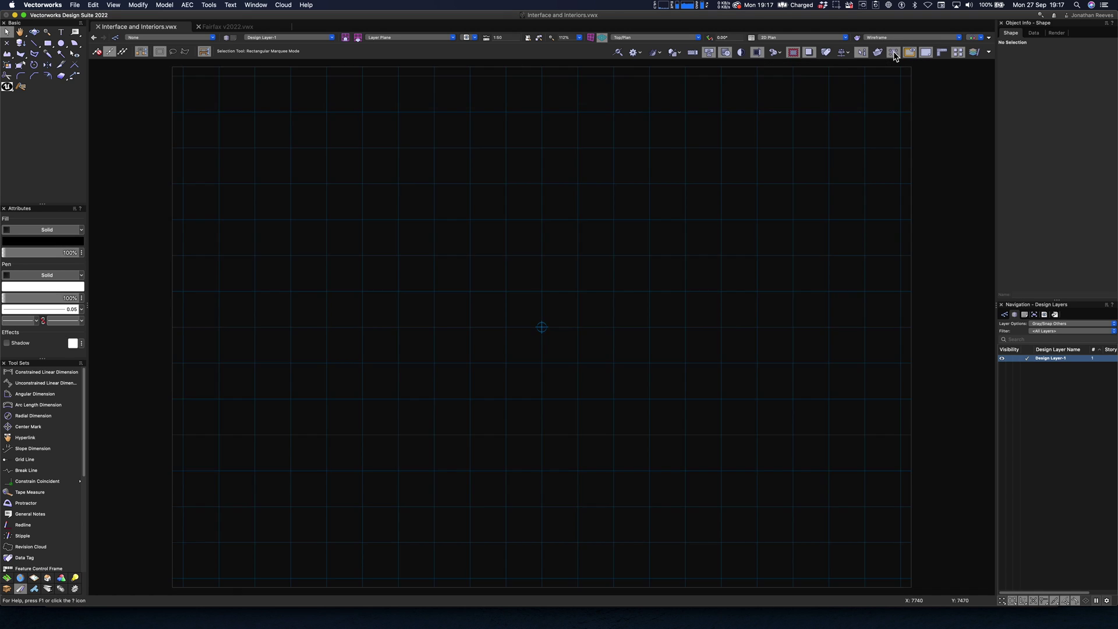
double_click(1013, 600)
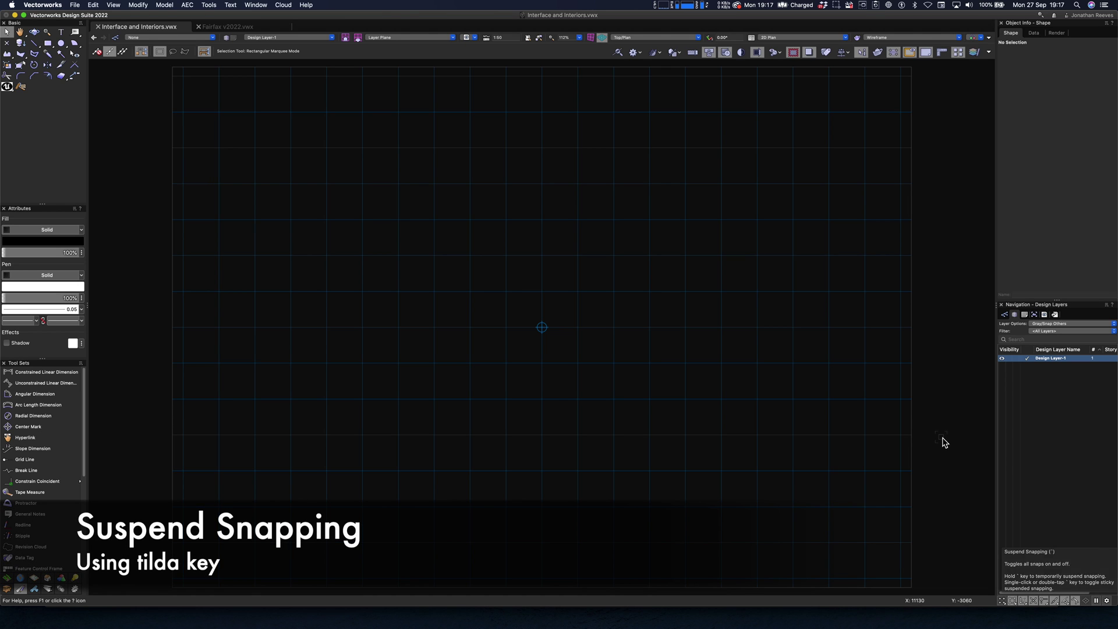
key(grave)
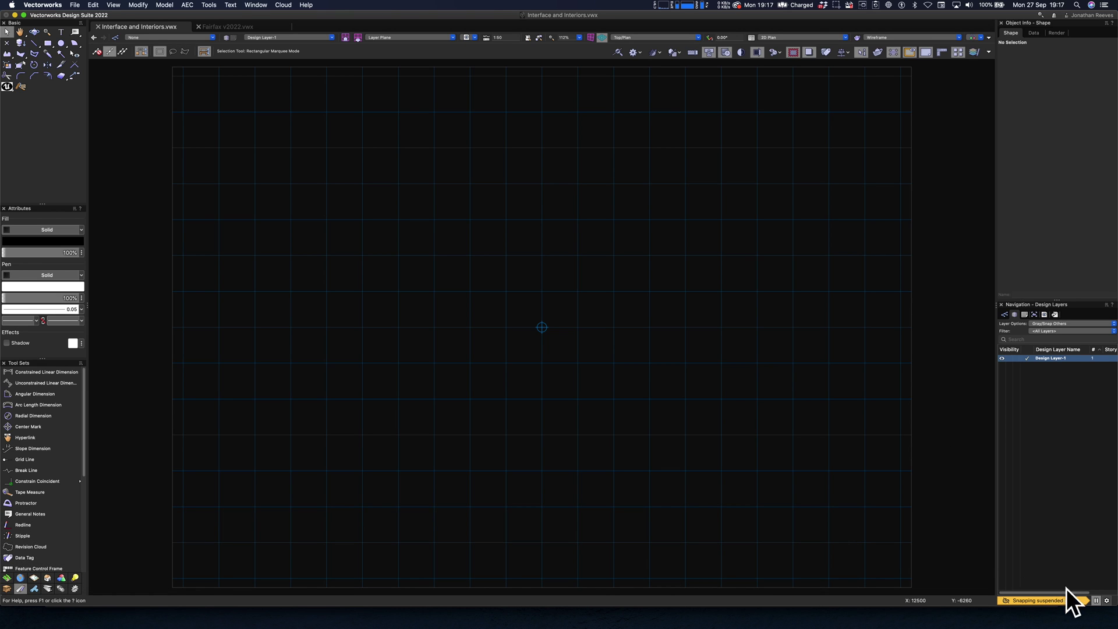
Step: Hide the grid and draw a tall rectangle with a smaller one to its right
key(grave)
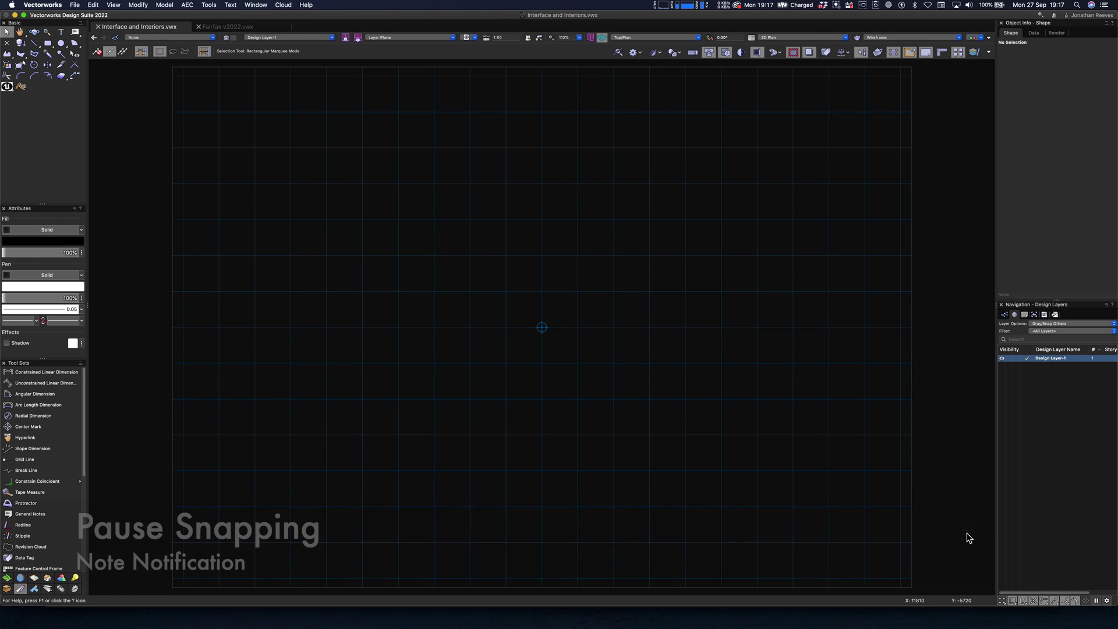
click(1095, 601)
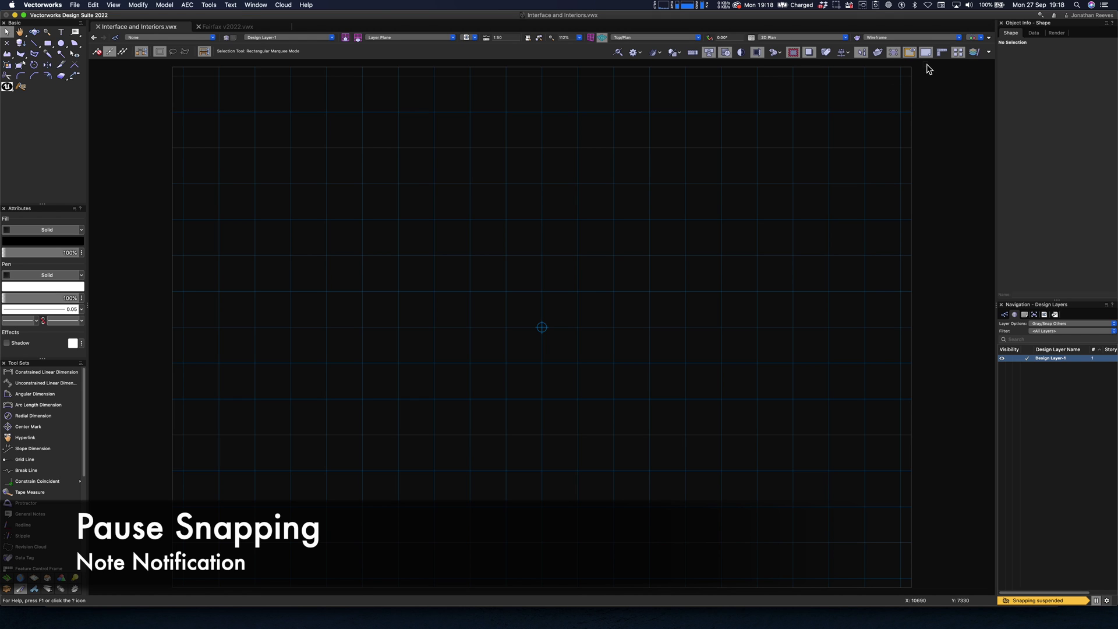
click(894, 52)
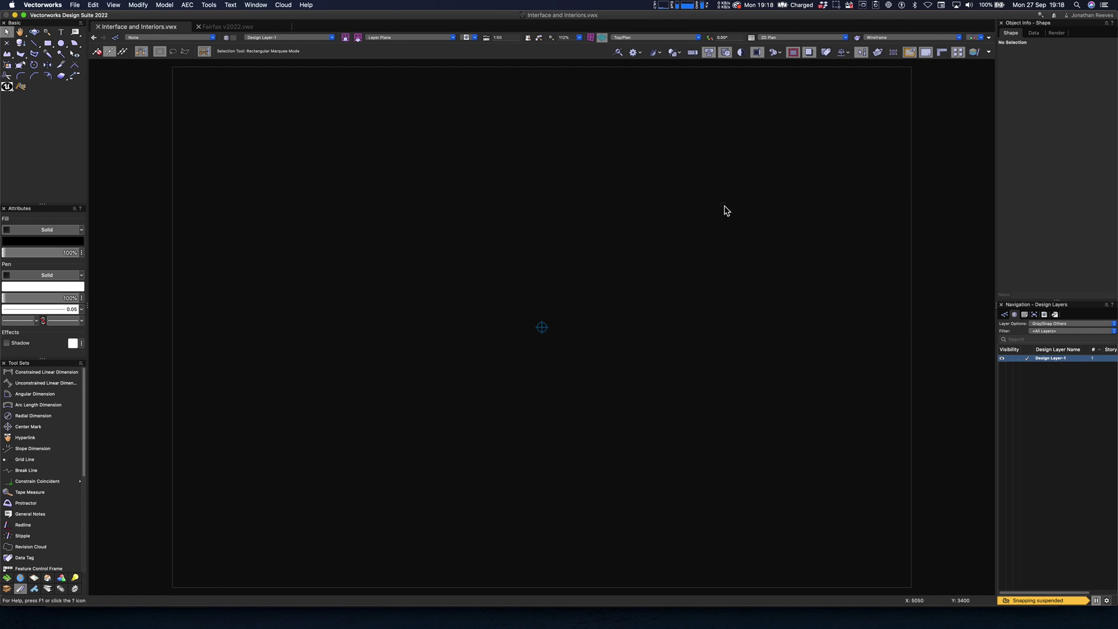
key(4)
click(323, 180)
click(418, 337)
click(494, 210)
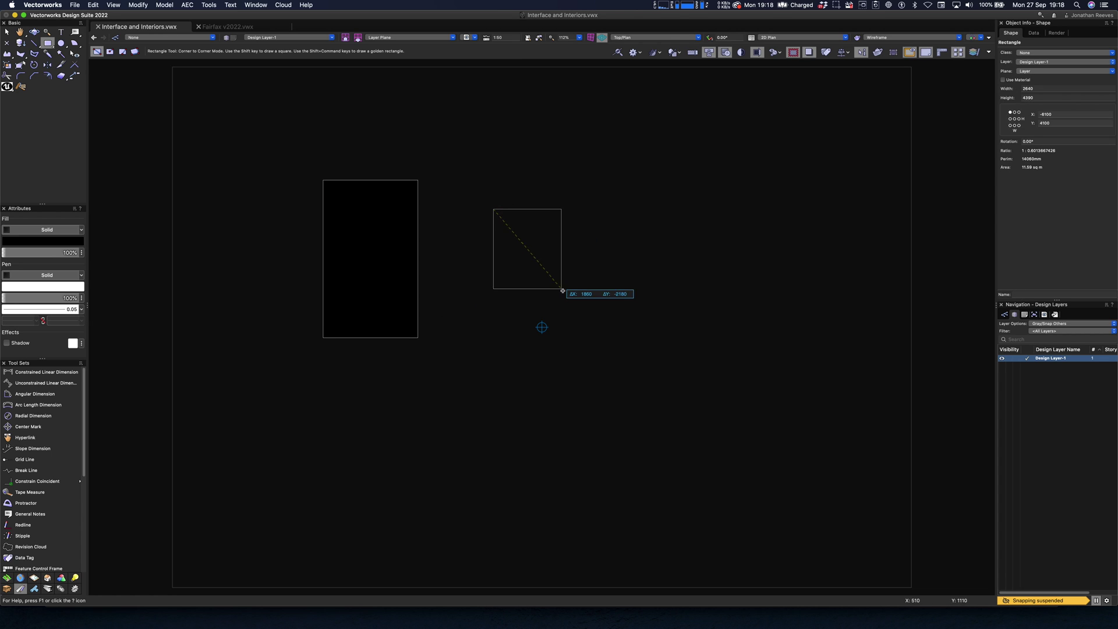
click(562, 290)
key(x)
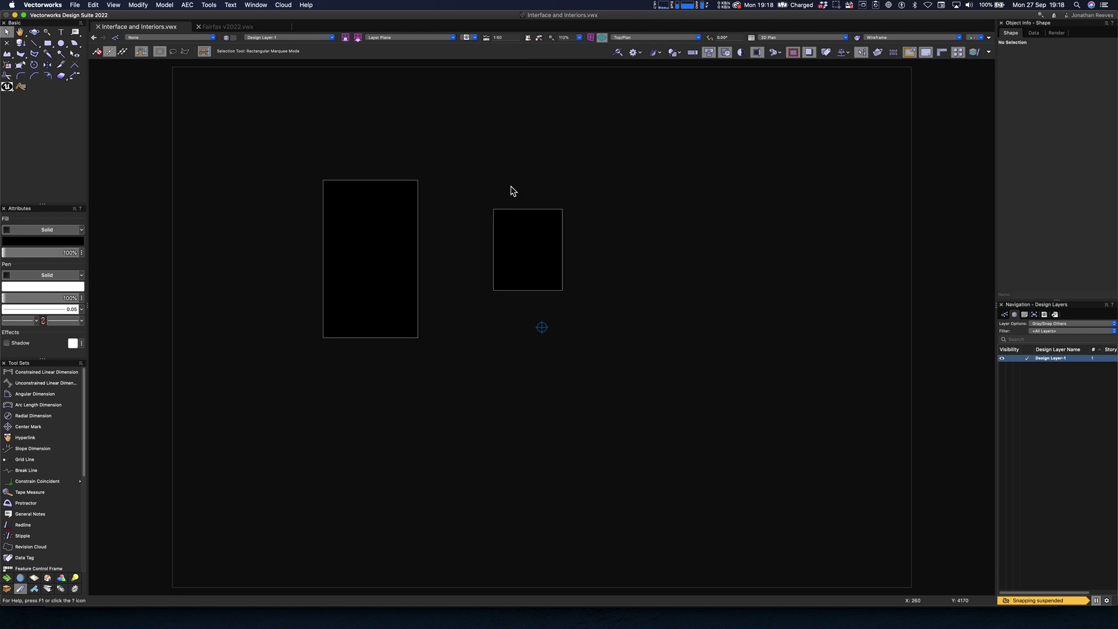
Step: Slide the small rectangle against the tall one and back out to the right
drag(494, 211, 430, 184)
click(1097, 600)
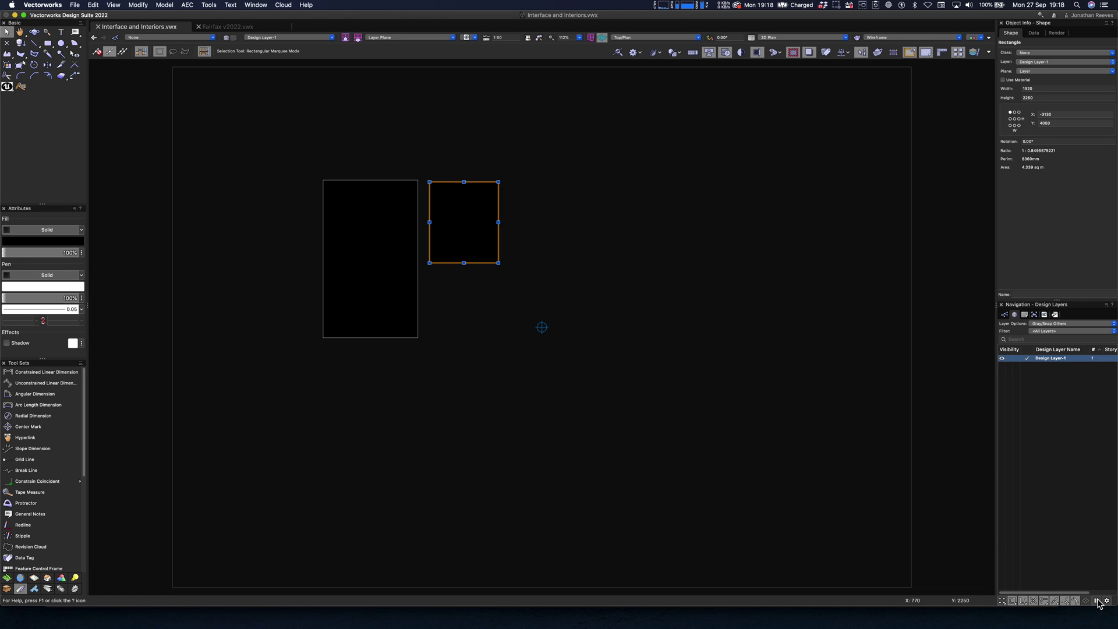
click(443, 160)
drag(430, 182, 475, 213)
key(grave)
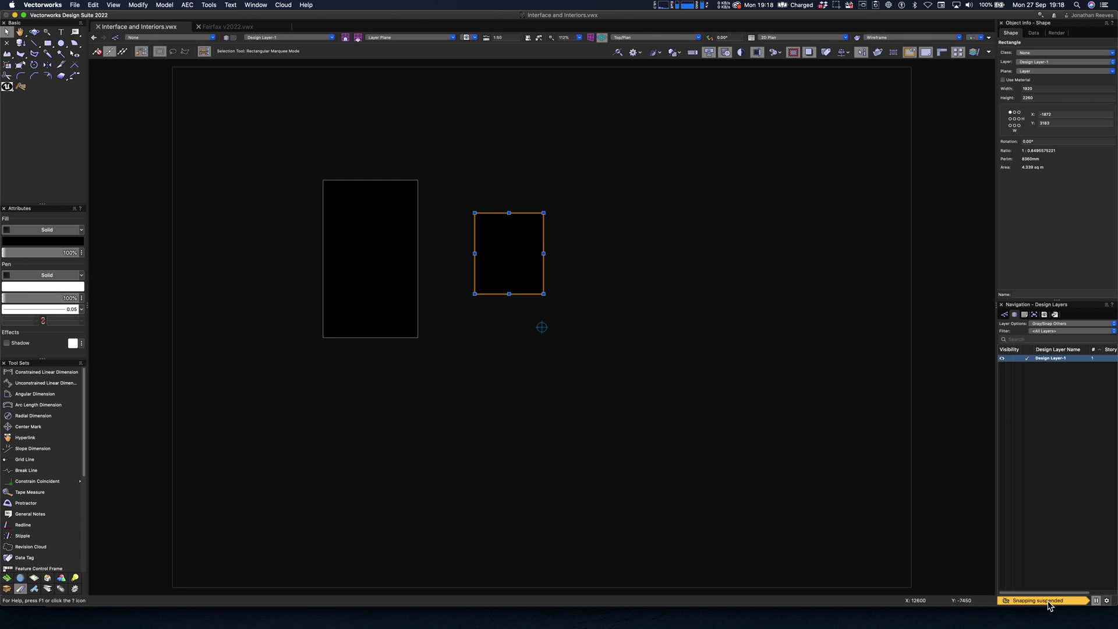
click(1078, 604)
click(812, 432)
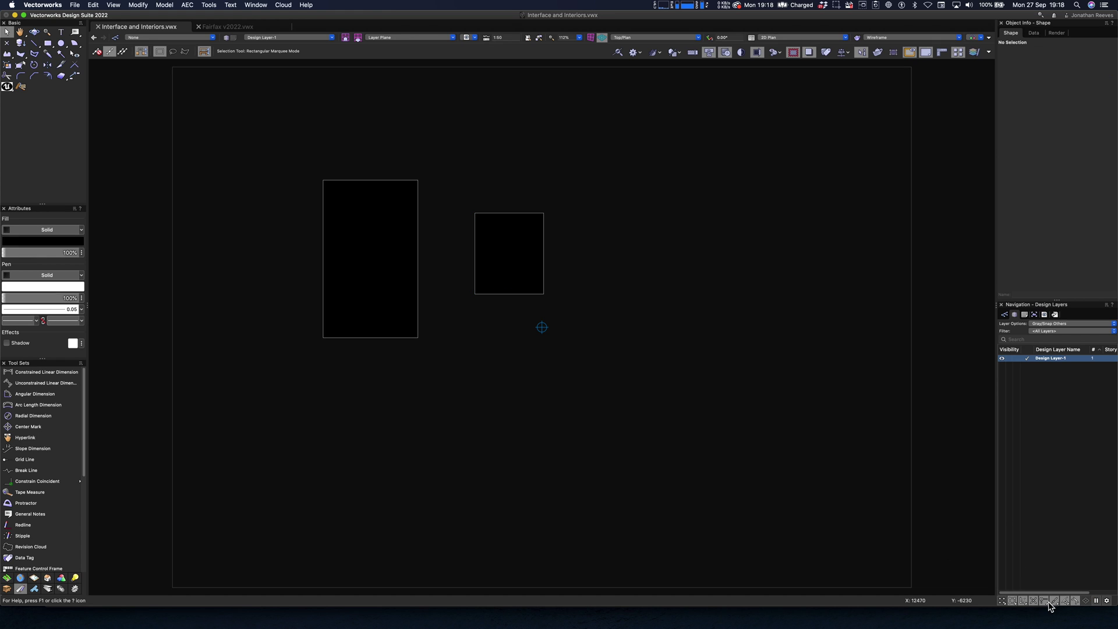
Step: Open Interactive Appearance Settings, enlarge the dialog, and view the Light Background colours
click(1107, 601)
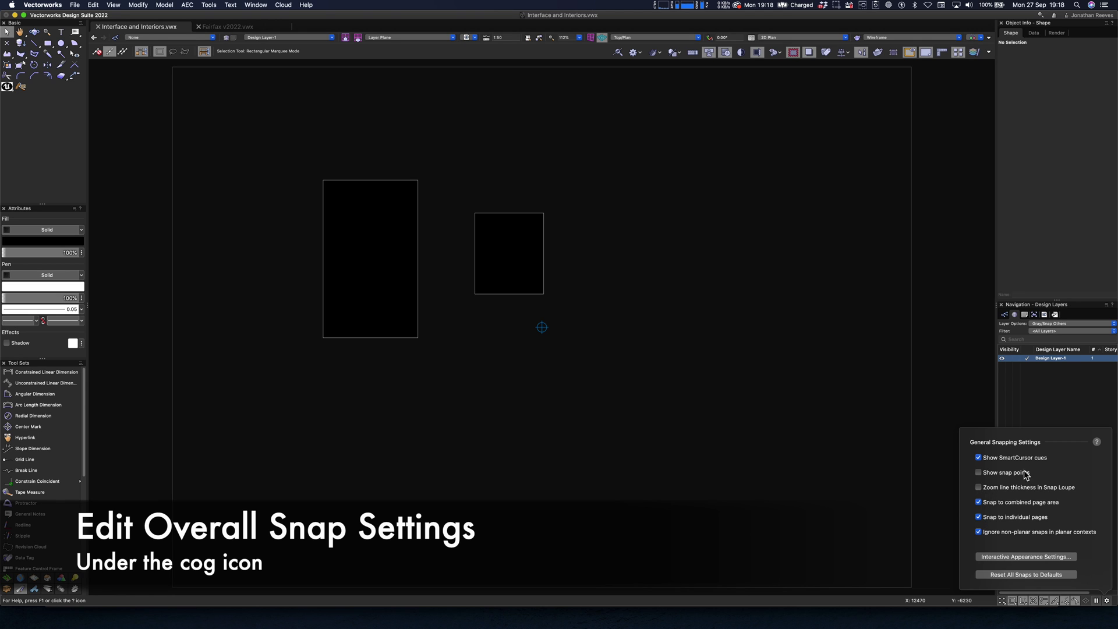
click(1036, 557)
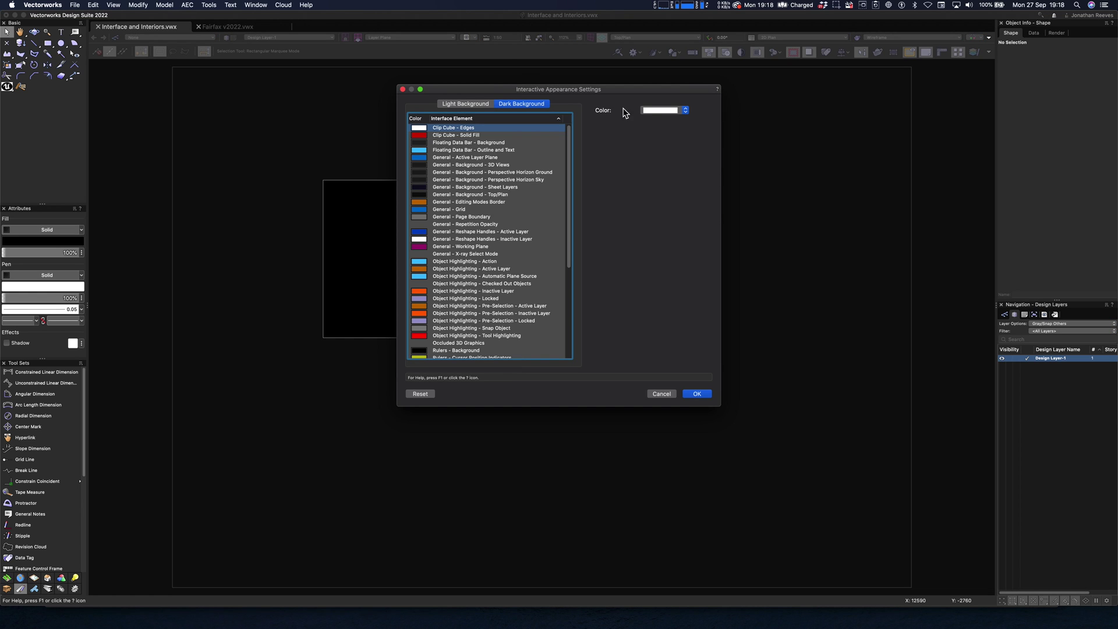
drag(568, 96, 585, 140)
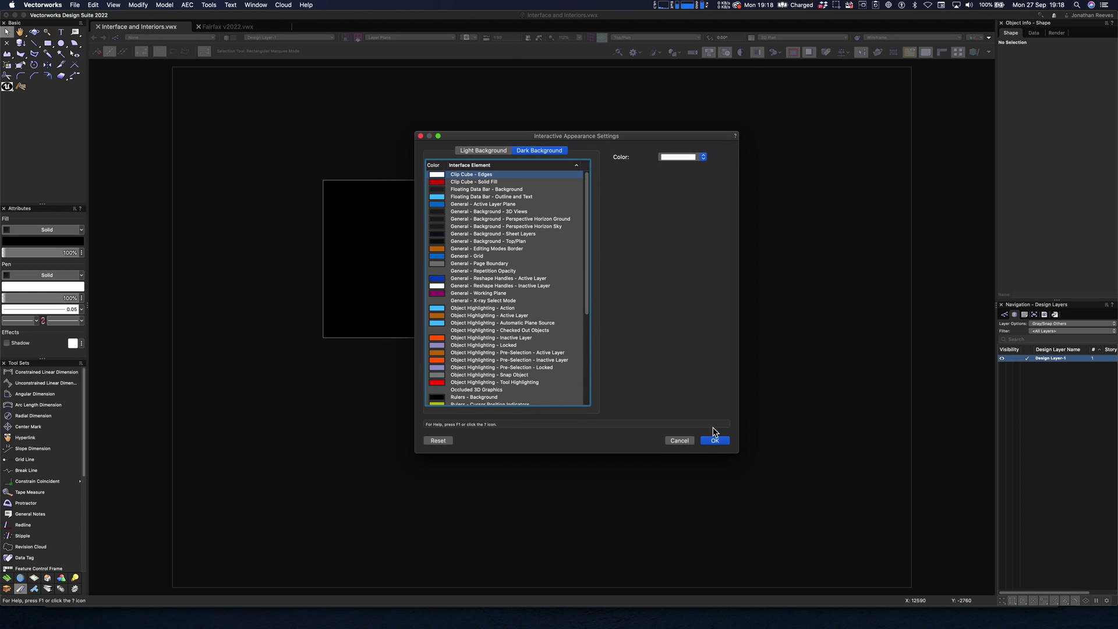
drag(732, 453, 837, 535)
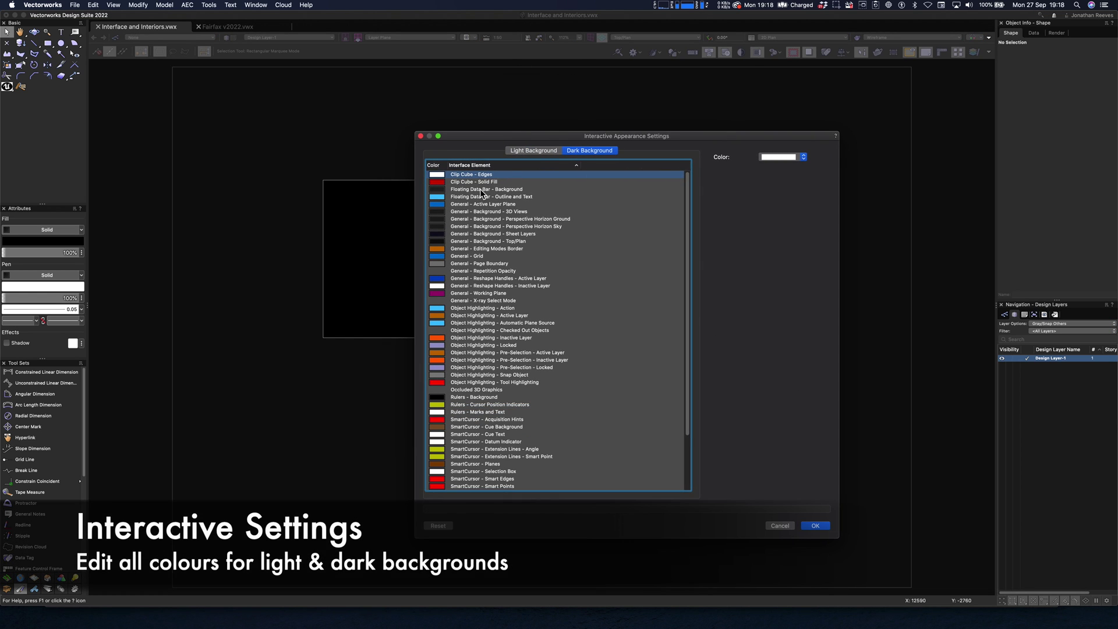
click(541, 151)
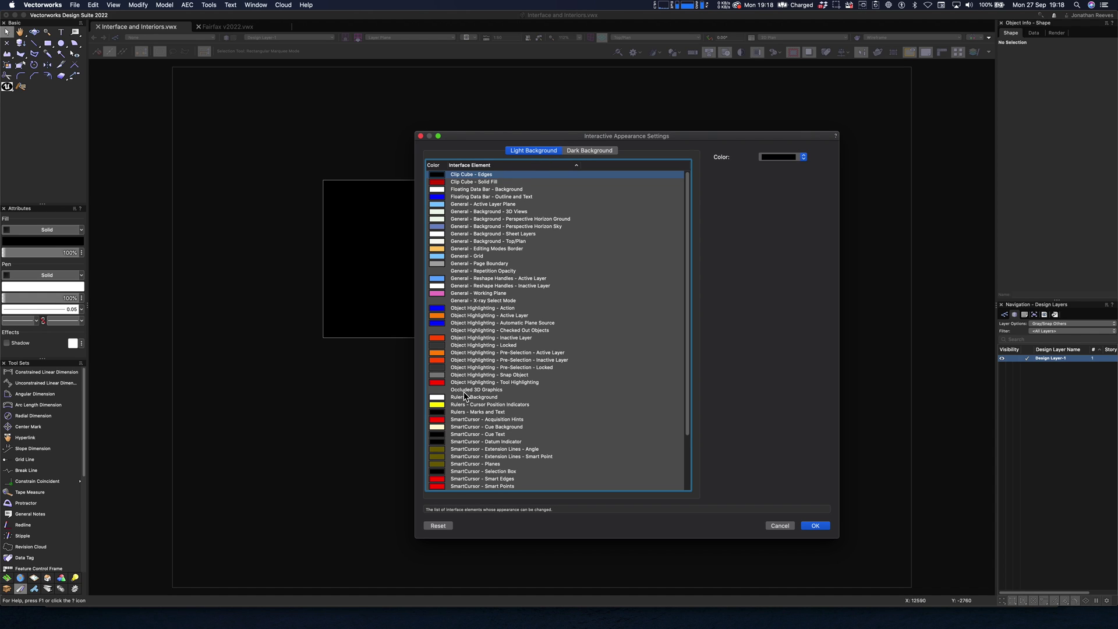
mouse_move(463, 391)
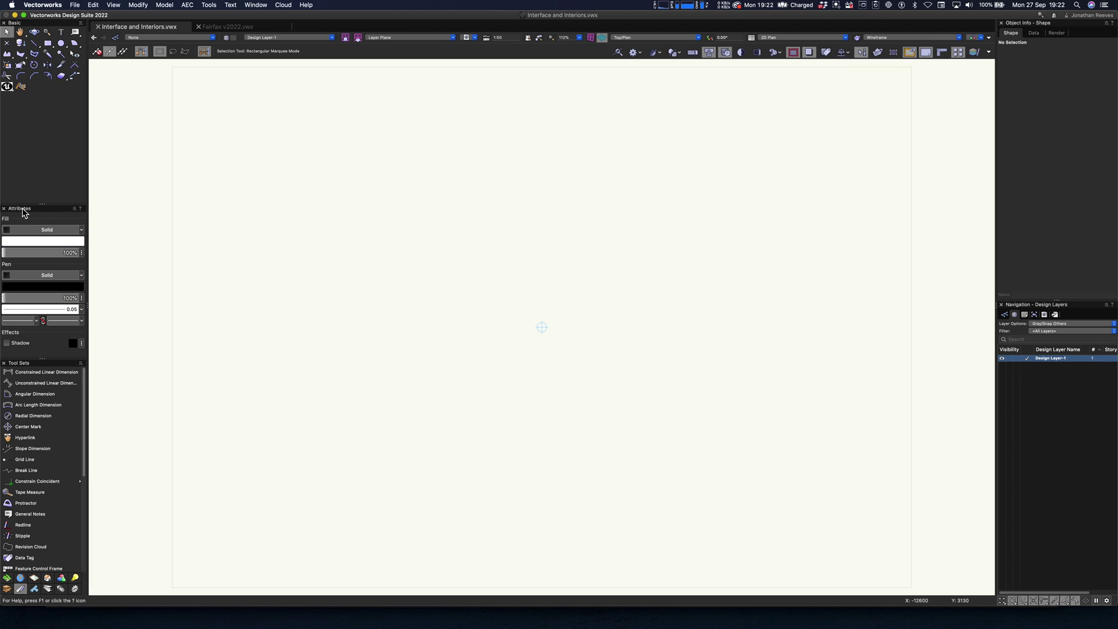
Step: Move the Attributes palette higher up and glance at its options list
drag(41, 205, 47, 175)
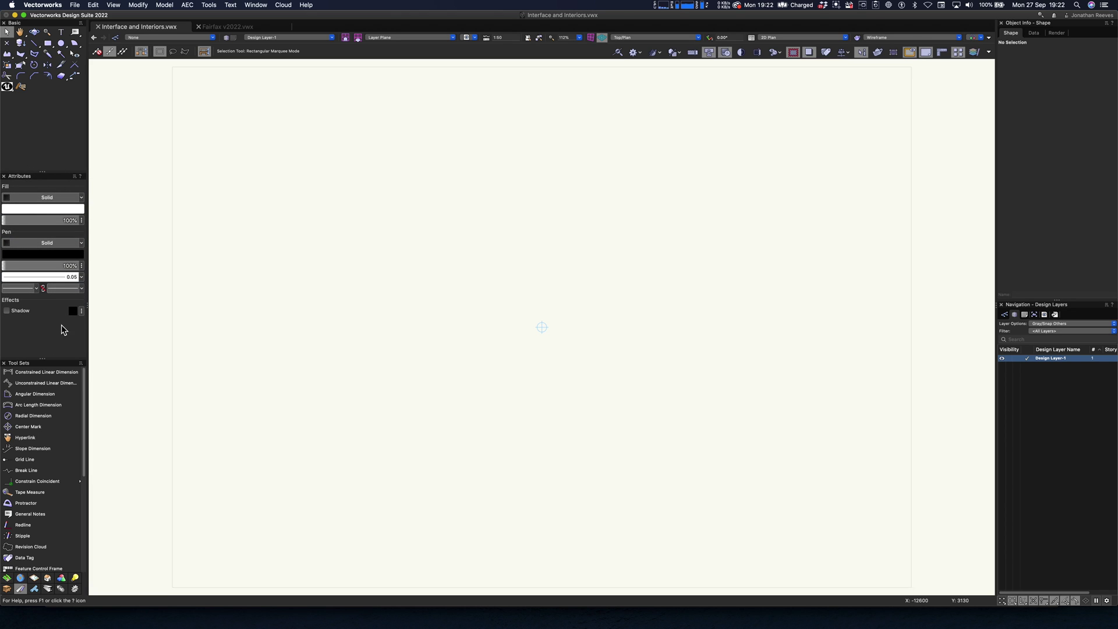
click(75, 176)
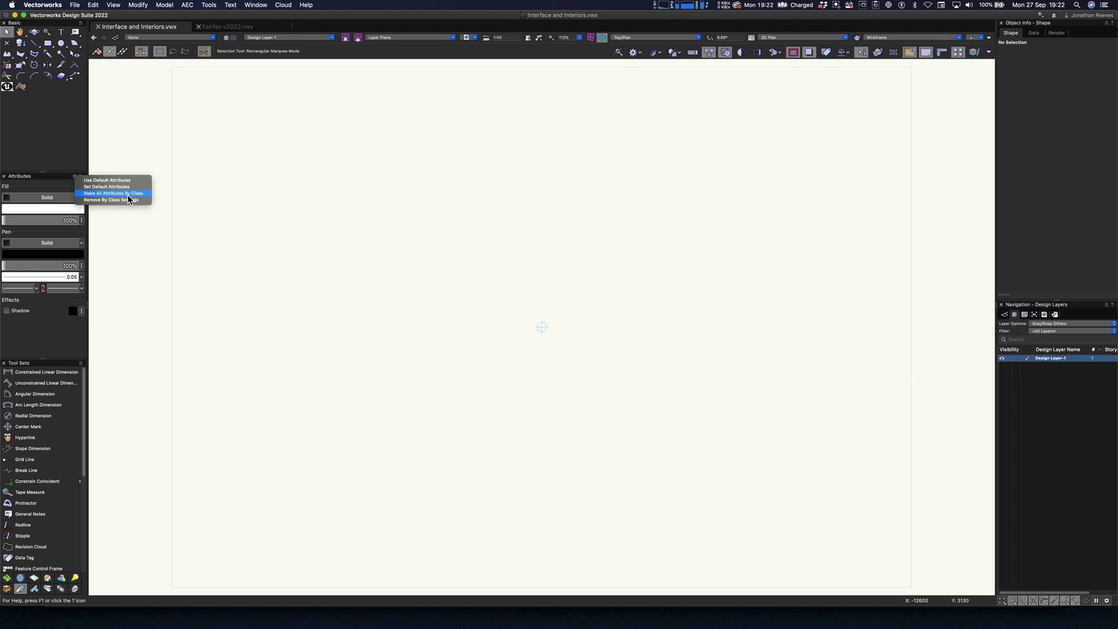
click(272, 207)
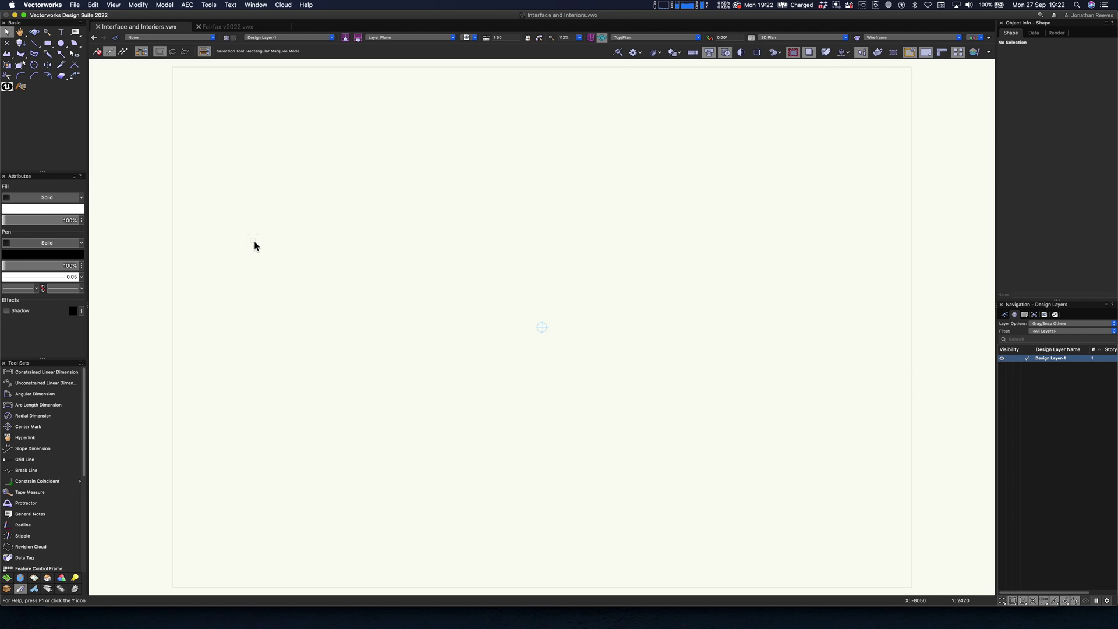
Step: Draw a white-filled rectangle about 3130 wide by 4920 tall
key(4)
click(229, 187)
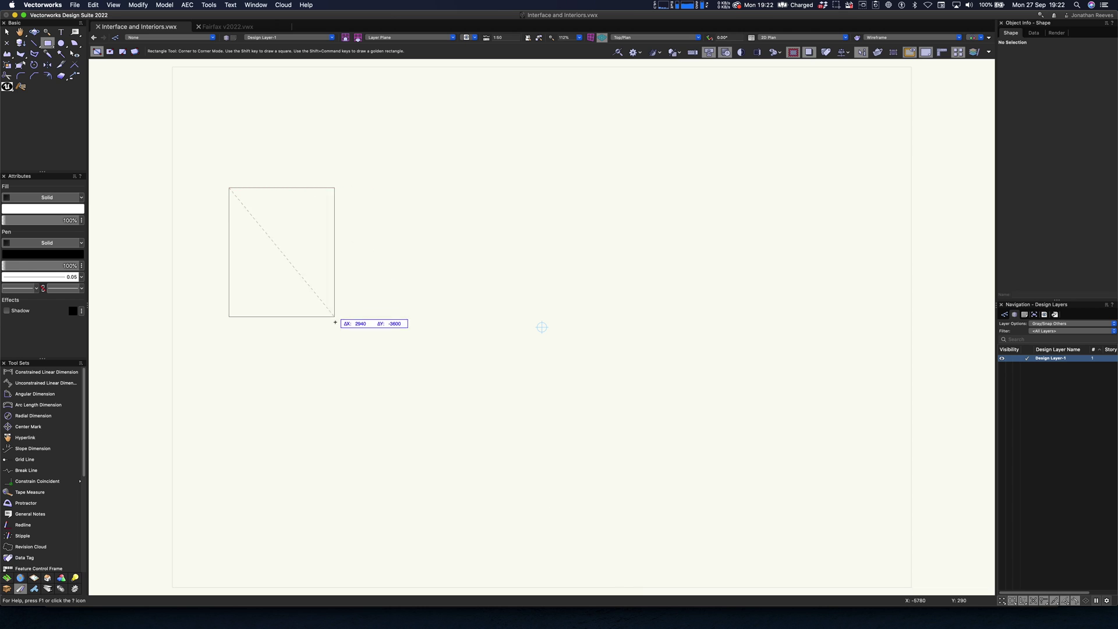
click(341, 364)
key(x)
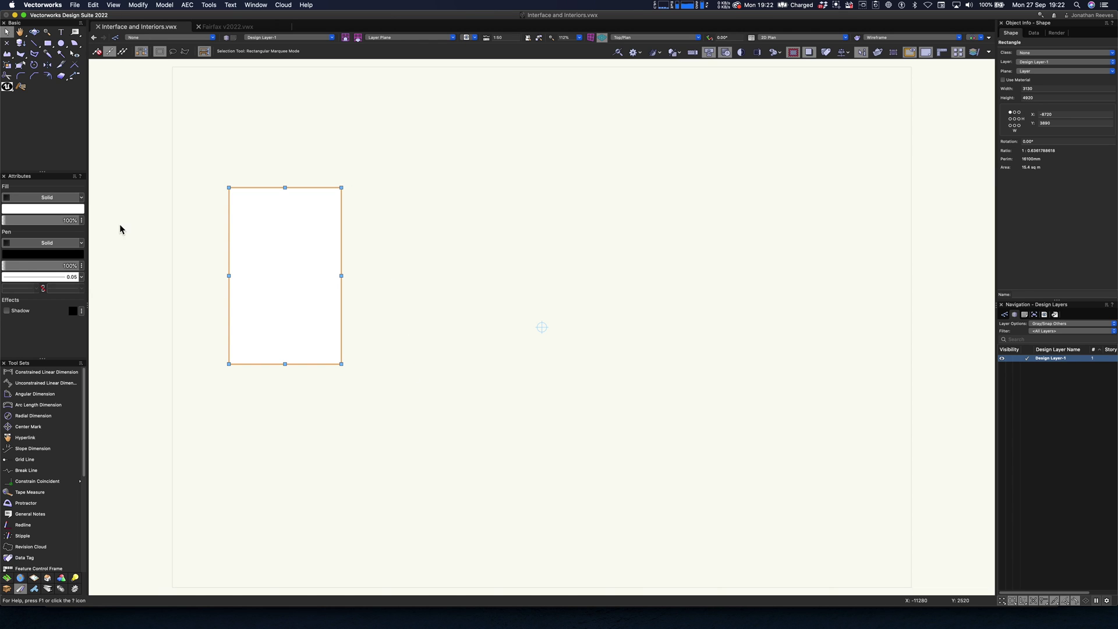
Step: Preview the Farrow and Ball, Rosco TV Paints and Resene palettes in the Color Palette Manager
click(70, 208)
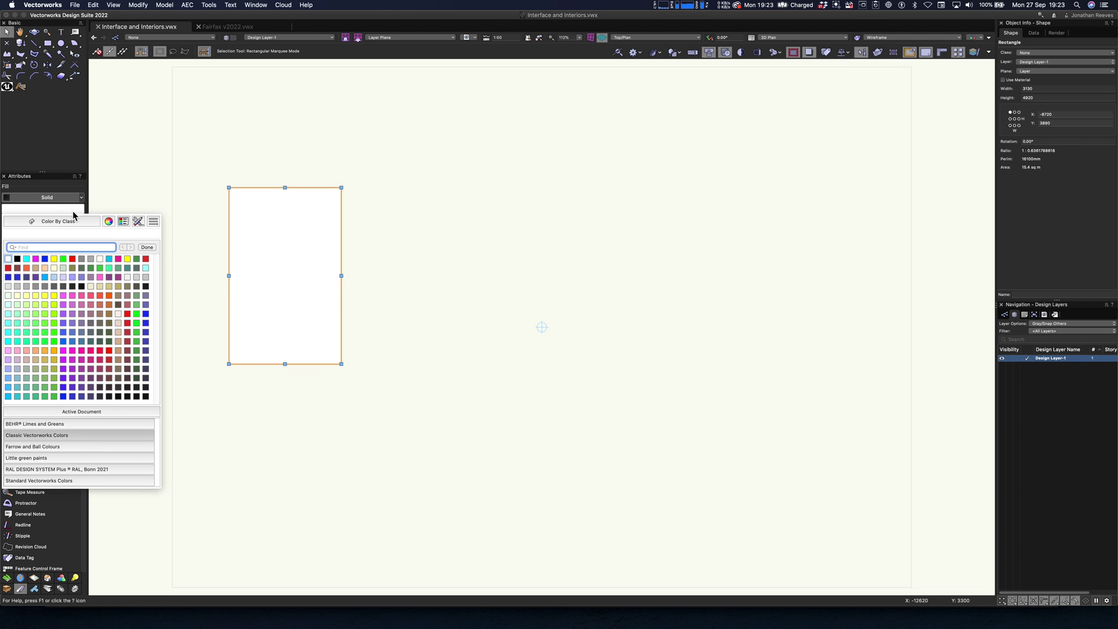
click(138, 223)
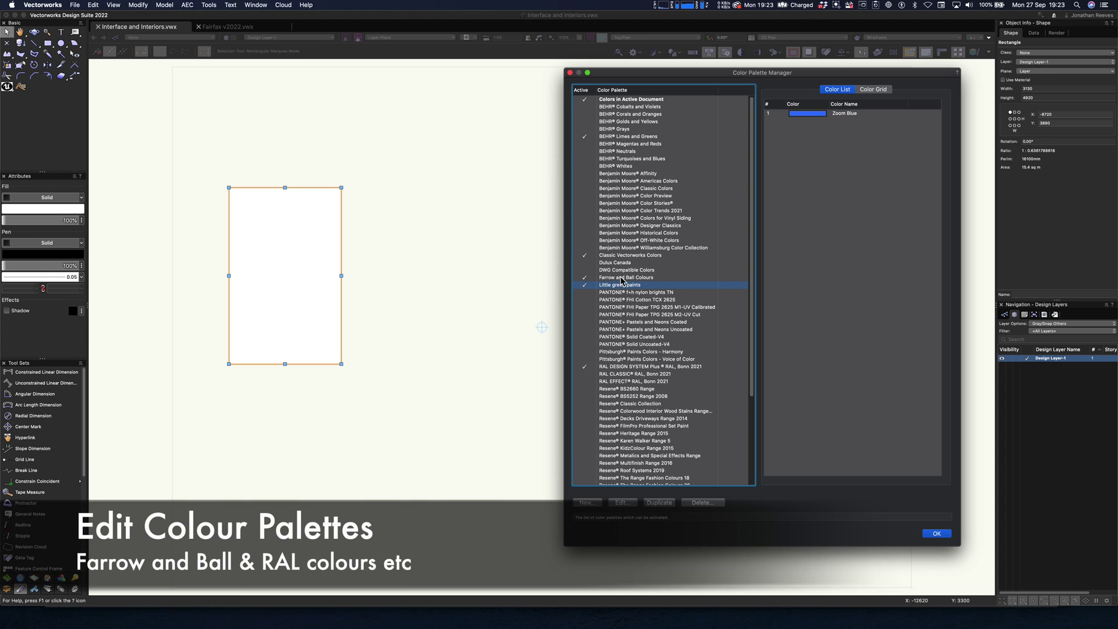
click(612, 278)
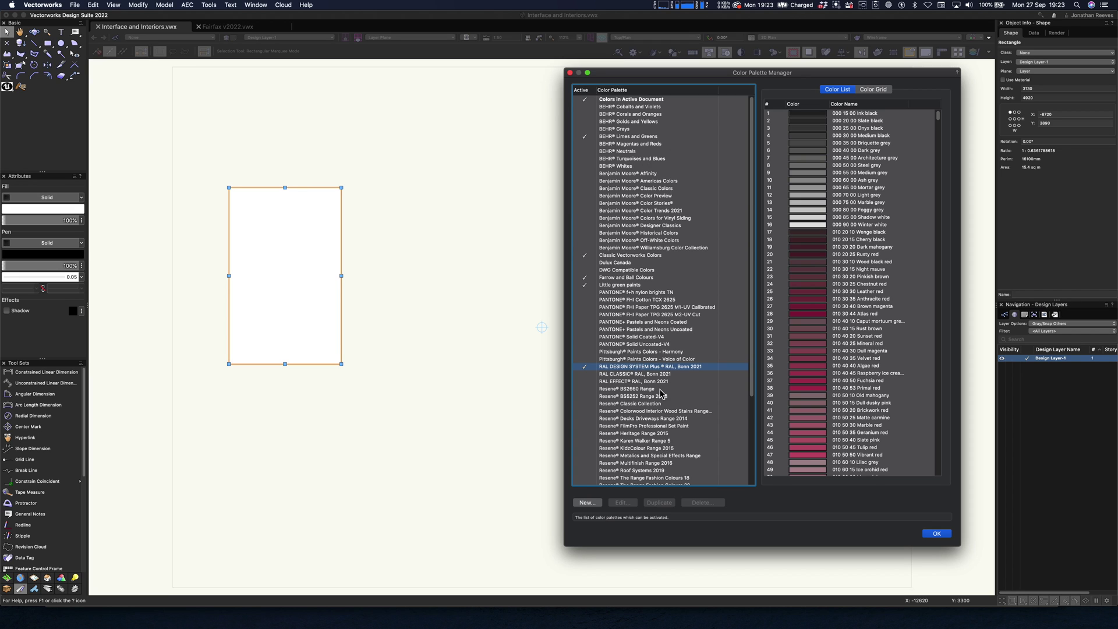
scroll(661, 395, down, 5)
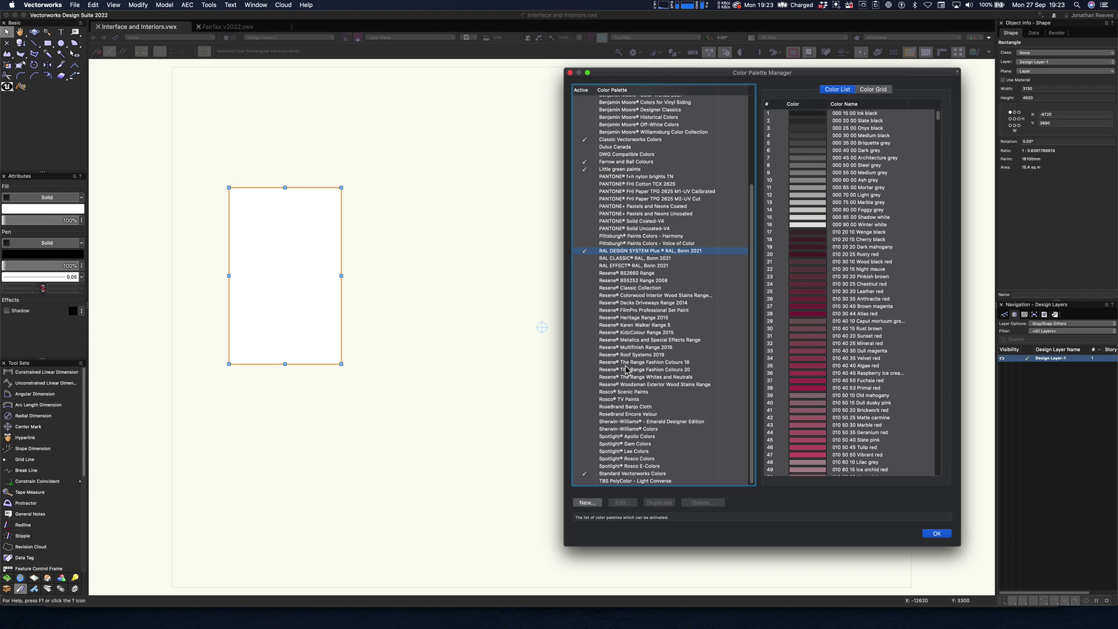
click(621, 400)
scroll(634, 395, up, 2)
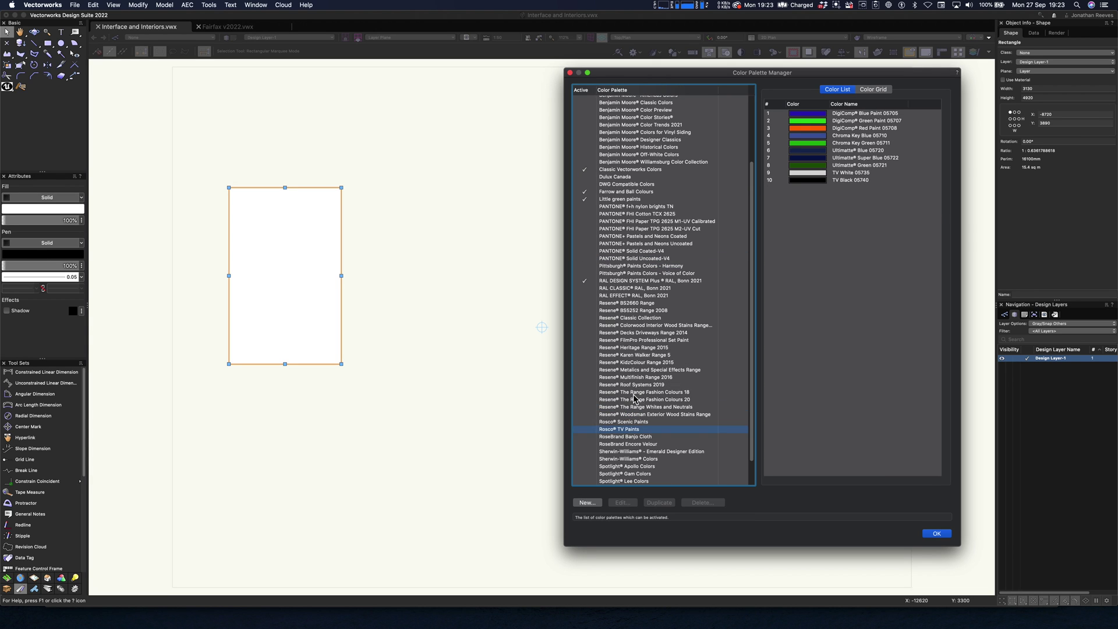
click(634, 394)
scroll(663, 367, up, 5)
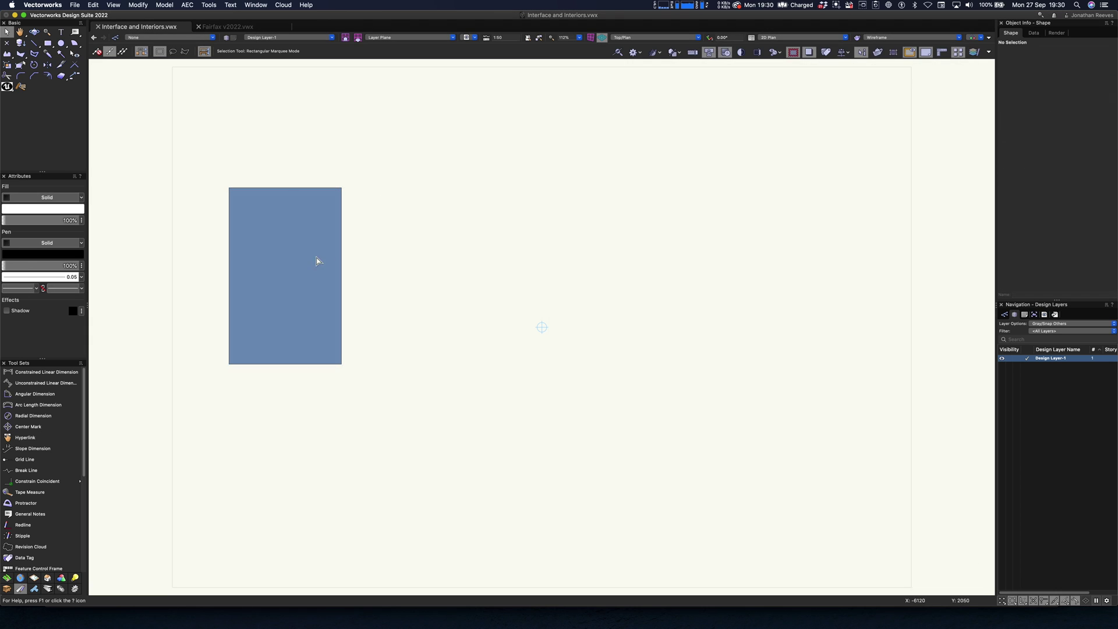
Step: Make two overlapping copies of the rectangle, filled pink and orange
drag(296, 262, 363, 207)
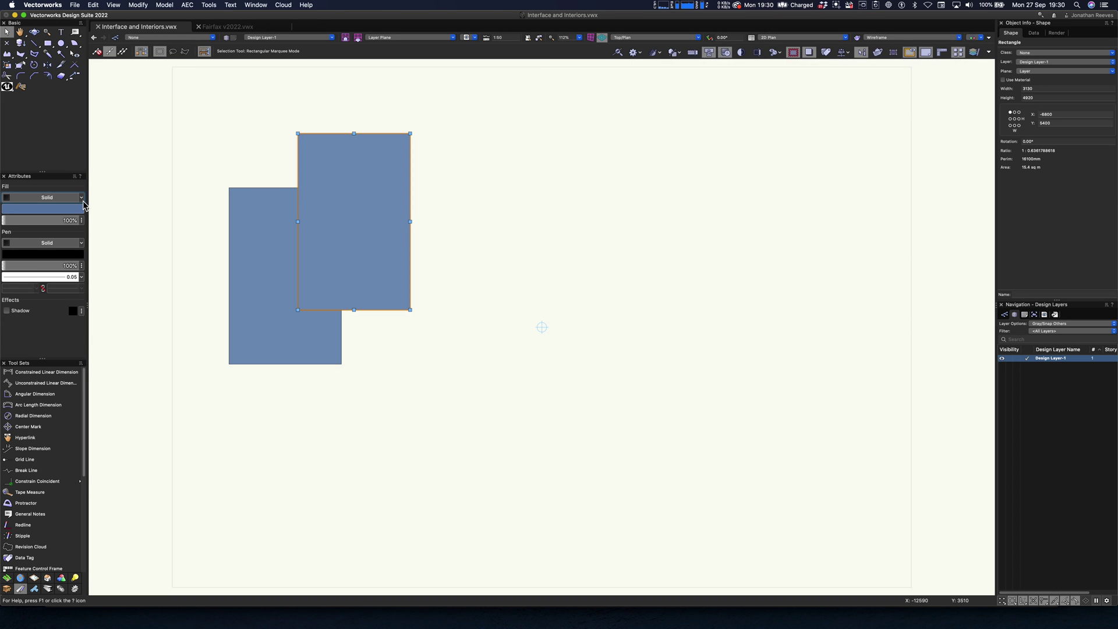
click(57, 209)
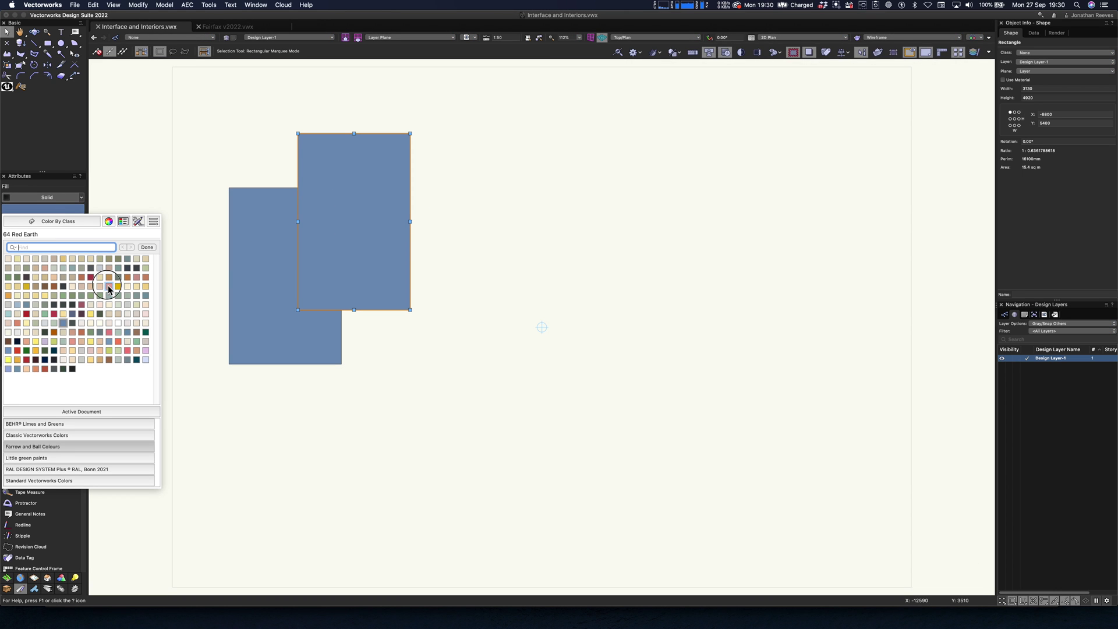
click(109, 286)
alt+drag(387, 269, 465, 380)
click(74, 213)
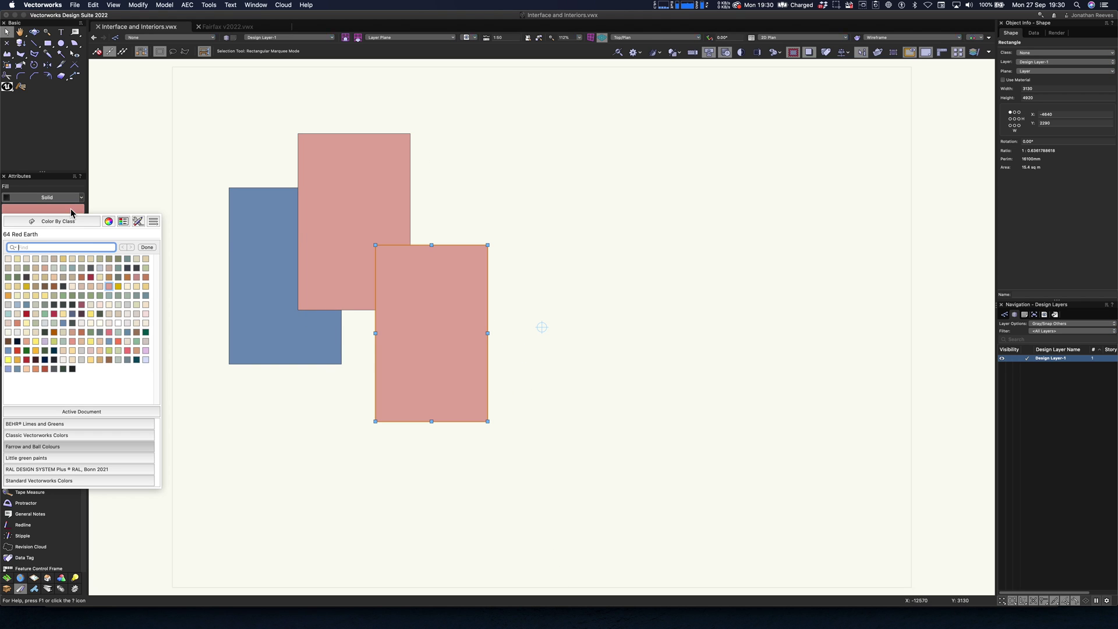
click(128, 278)
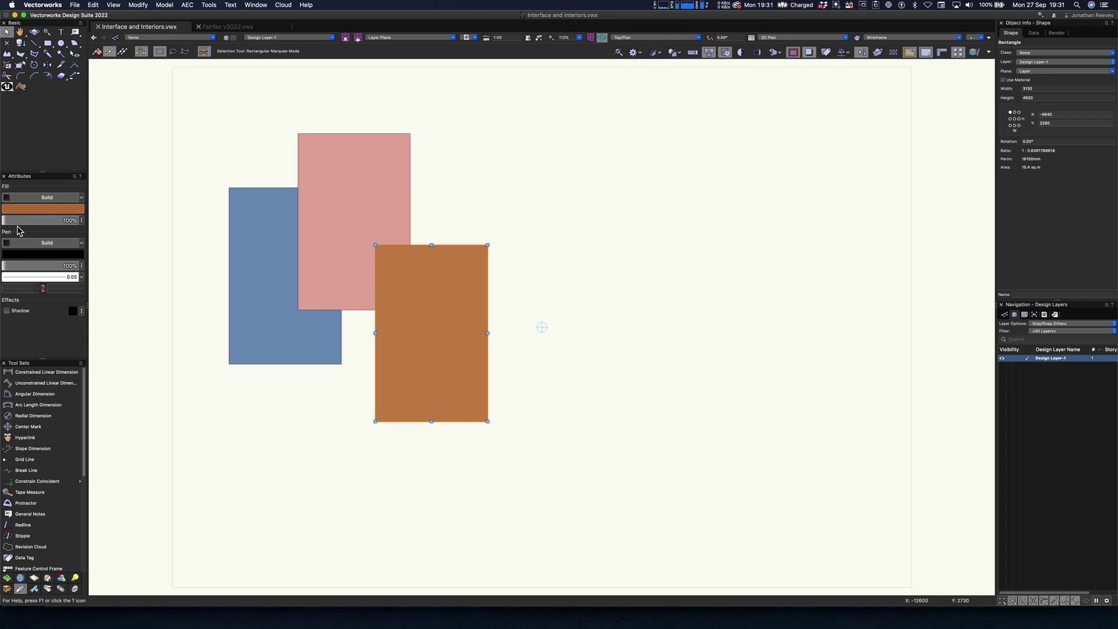
Step: Set the orange rectangle's fill opacity to 50%
click(82, 221)
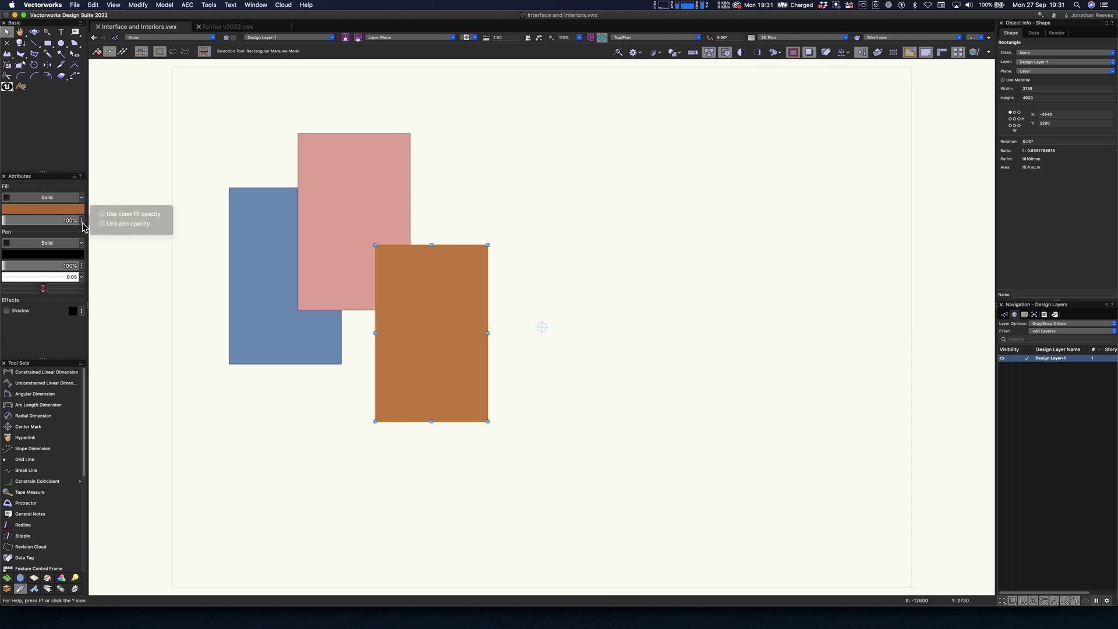
click(7, 219)
drag(7, 219, 34, 220)
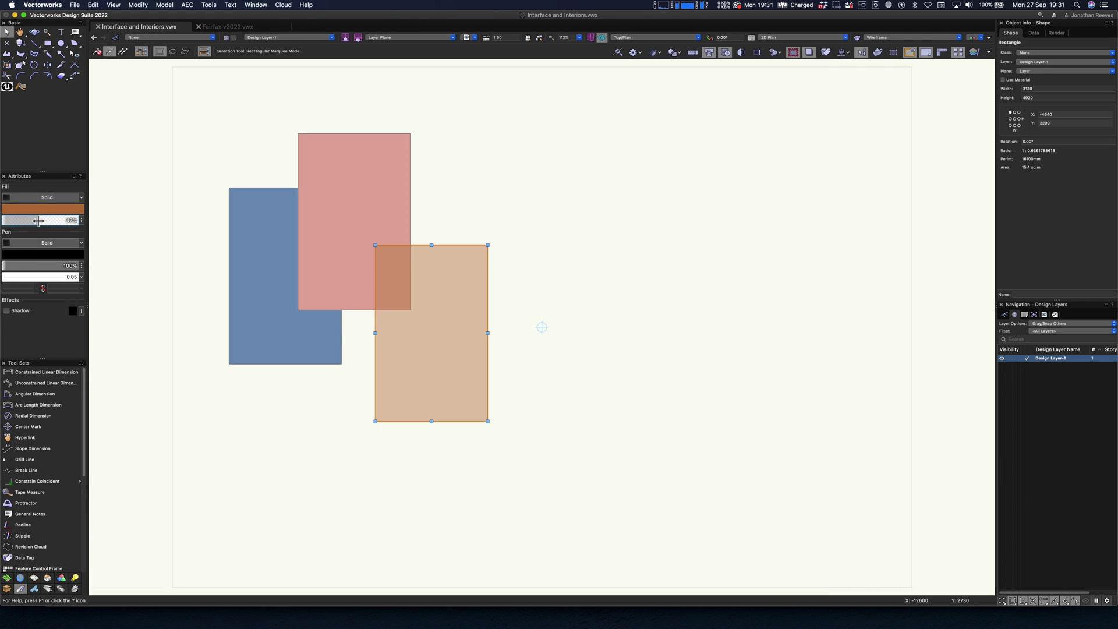
click(72, 220)
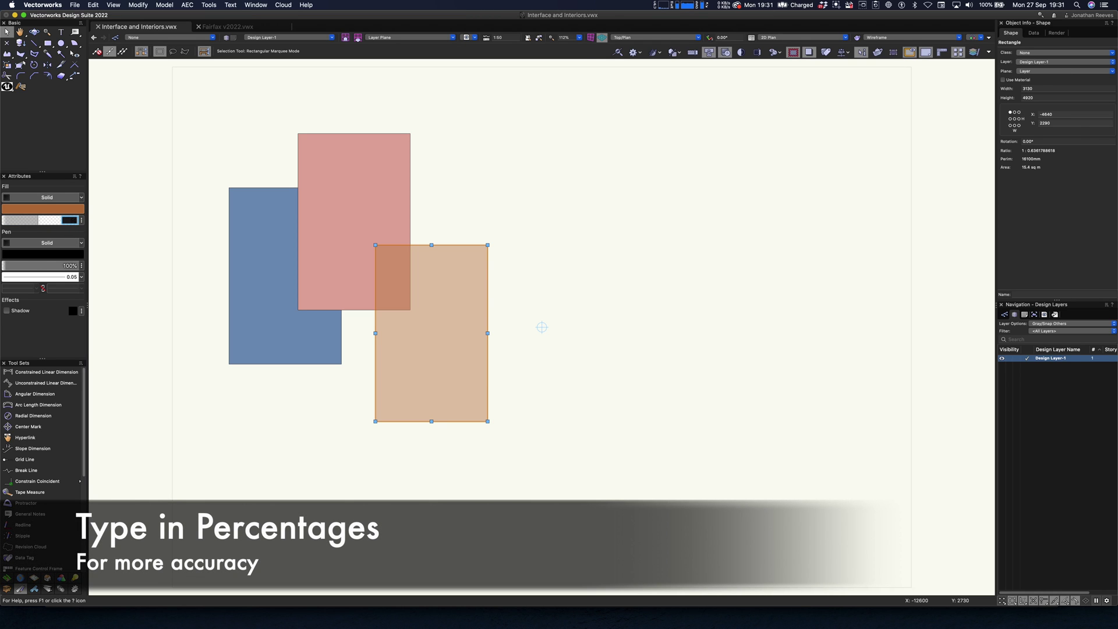
text(50)
key(Return)
Step: Lower the fill opacity of the pink and blue rectangles as well
click(386, 224)
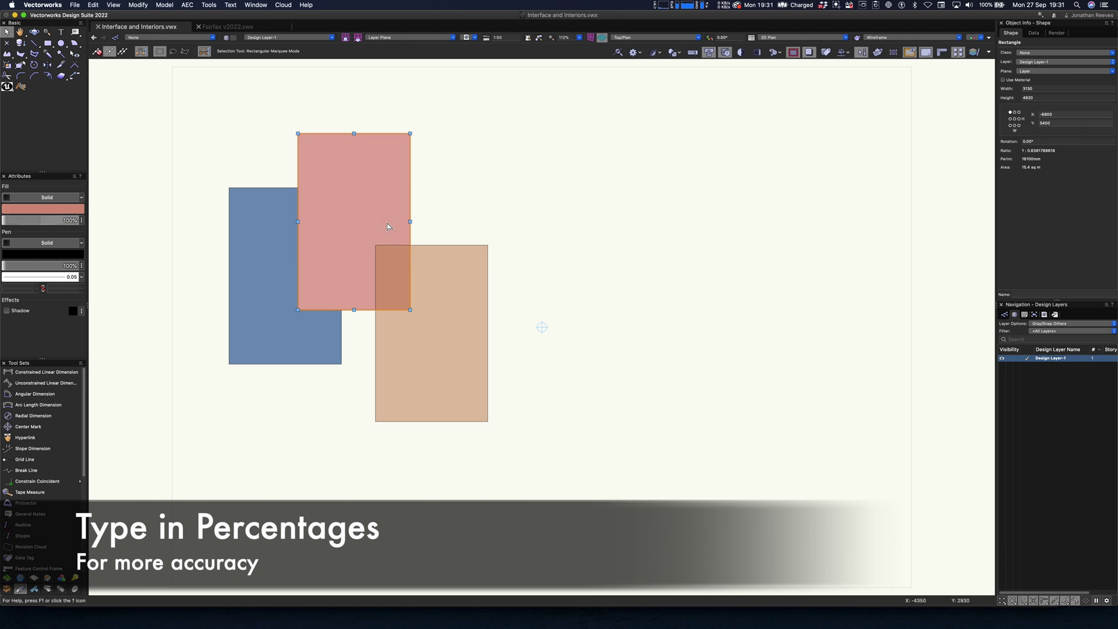
drag(52, 223, 46, 222)
click(233, 243)
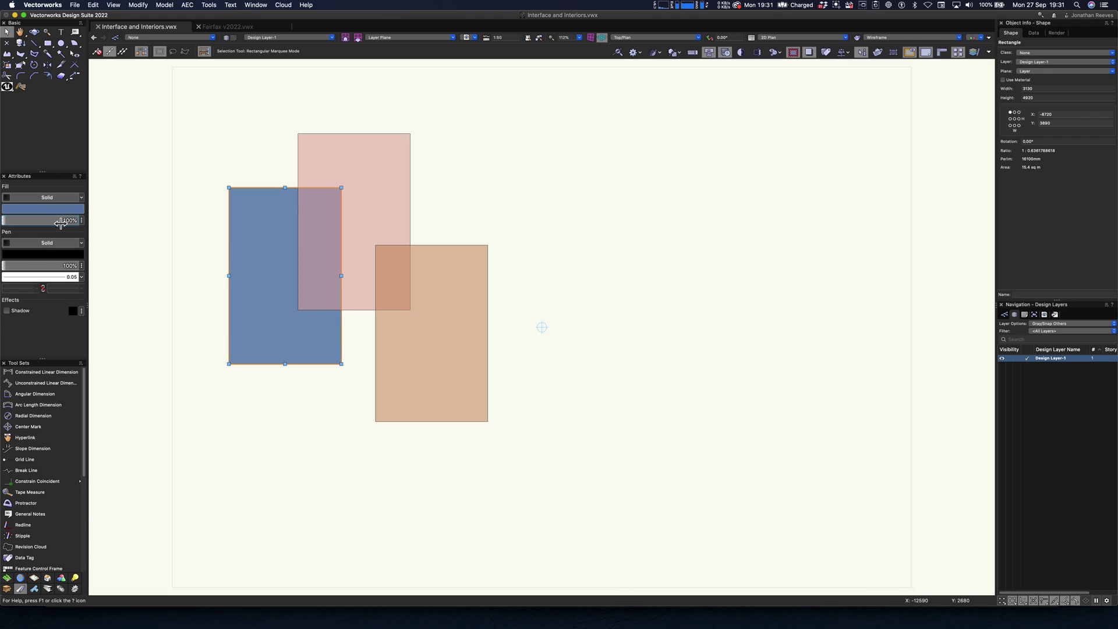
drag(46, 222, 22, 221)
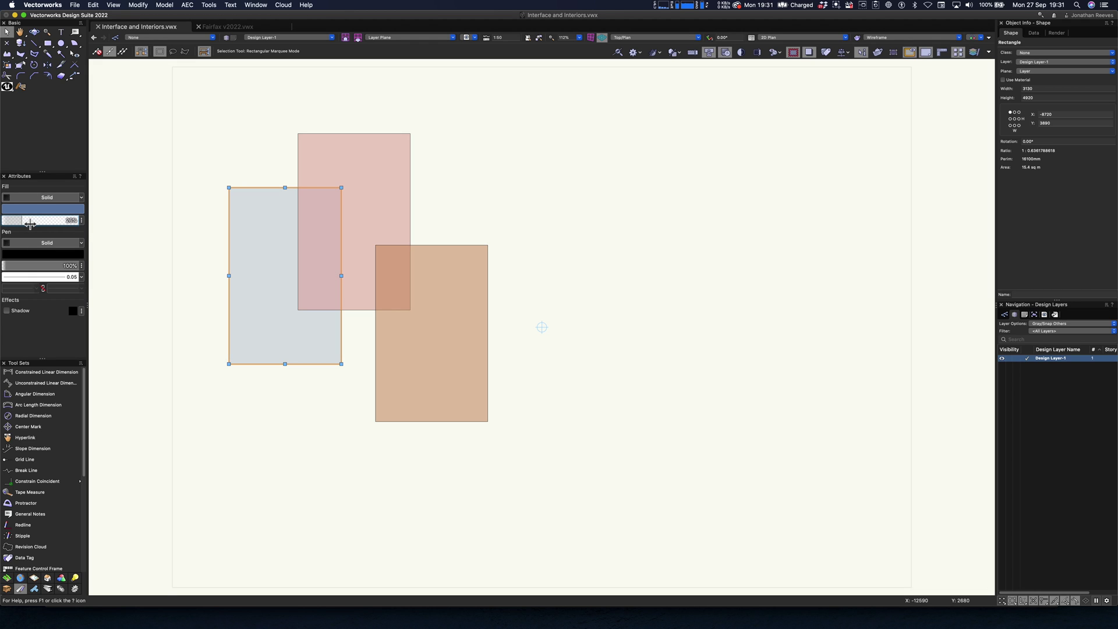
click(82, 221)
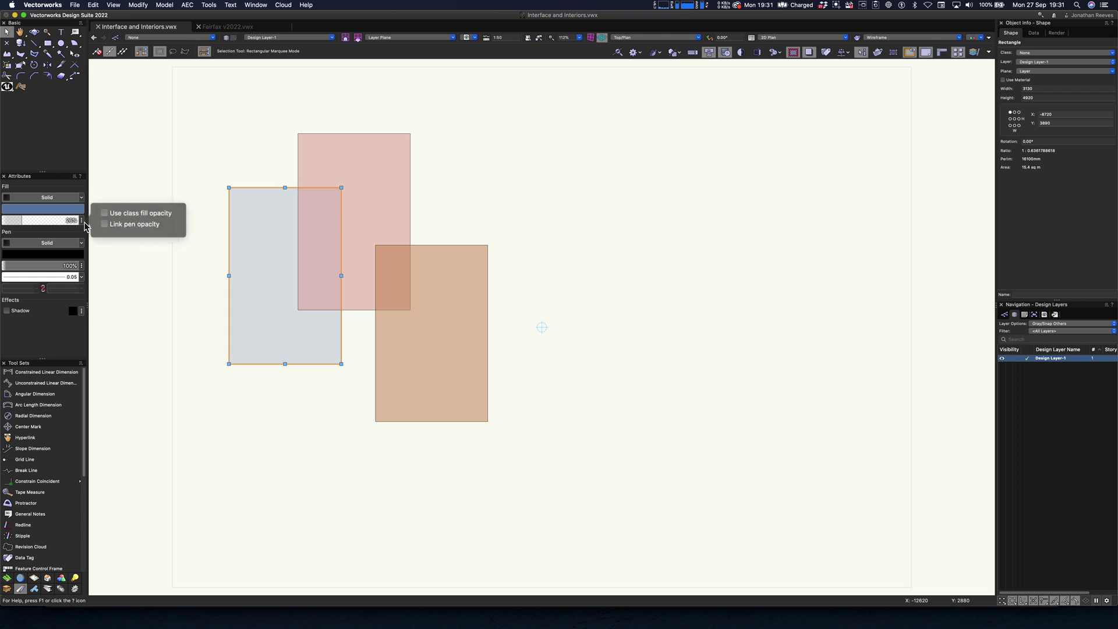
click(85, 226)
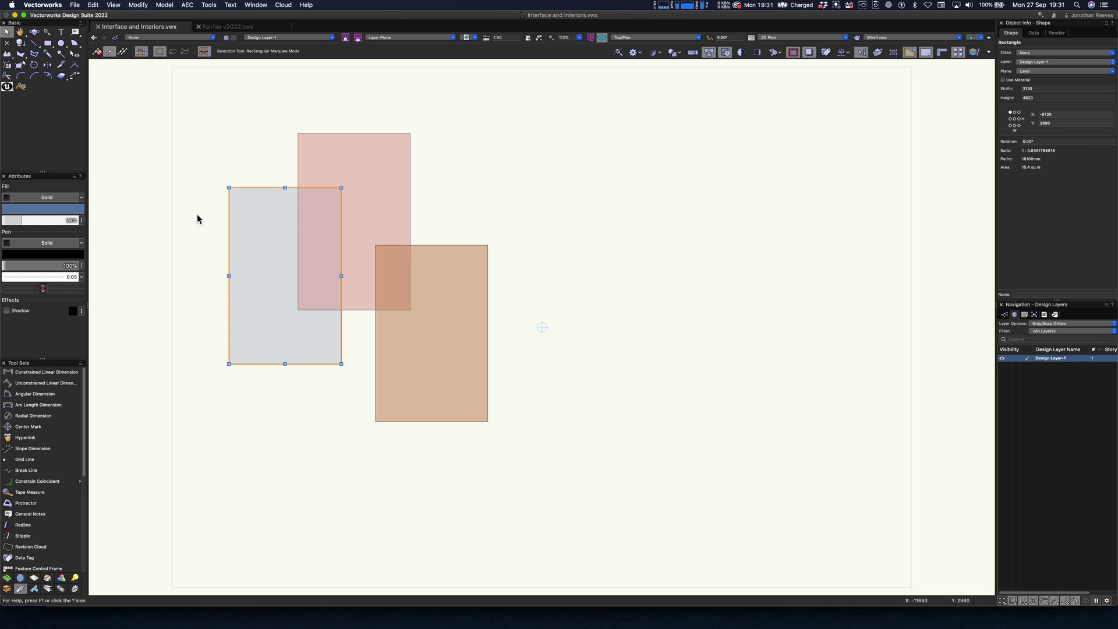
click(258, 160)
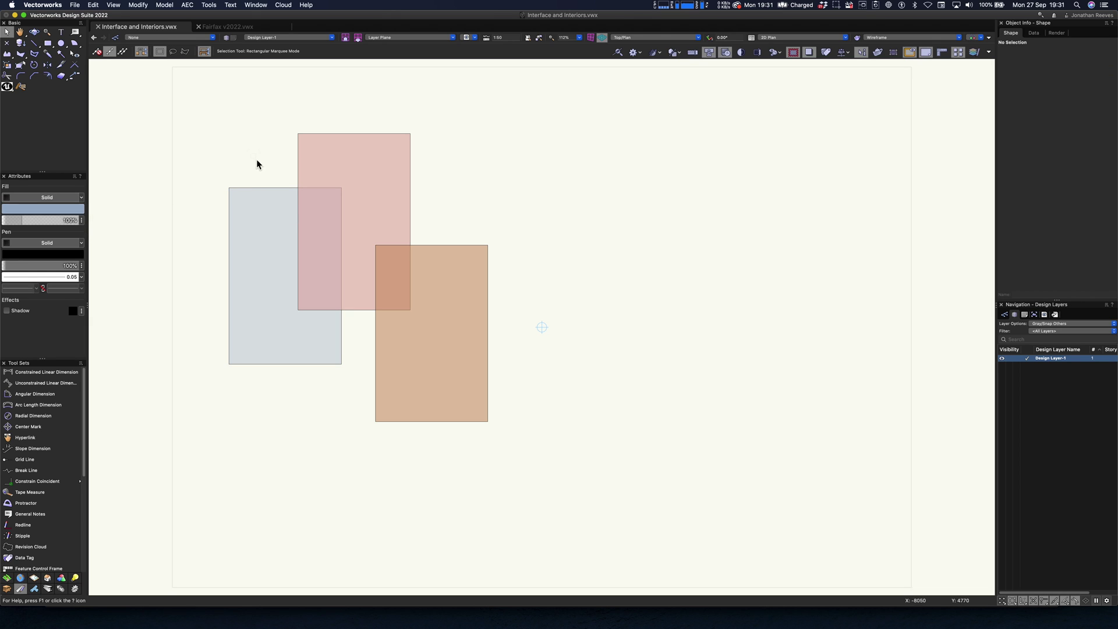
click(464, 338)
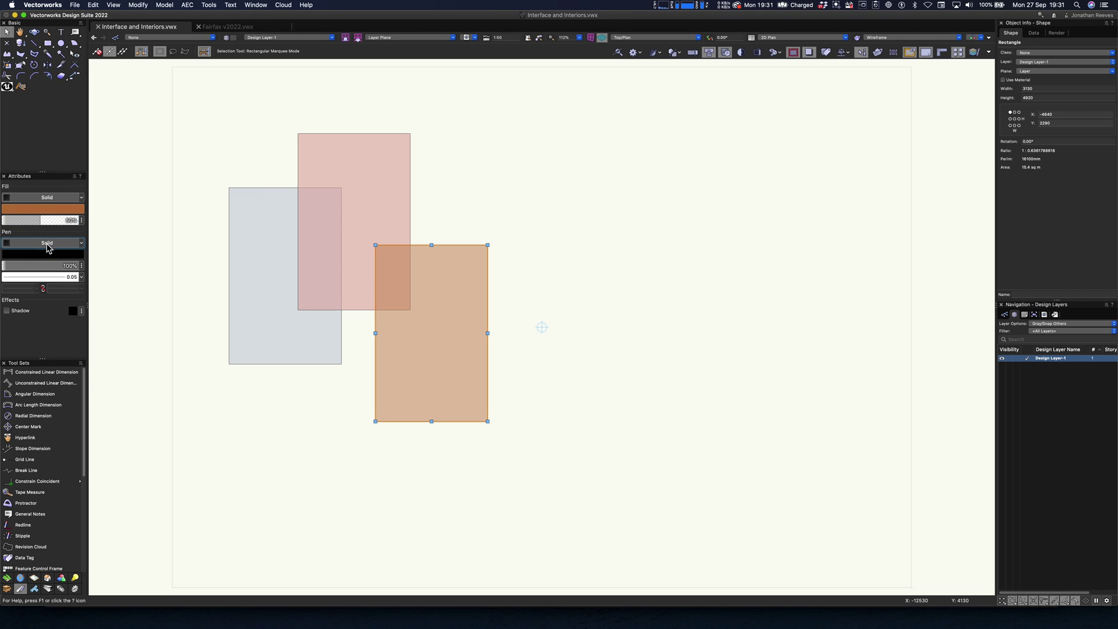
Step: Lower the orange rectangle's pen opacity, briefly linking it to fill opacity before unlinking
drag(61, 266, 49, 268)
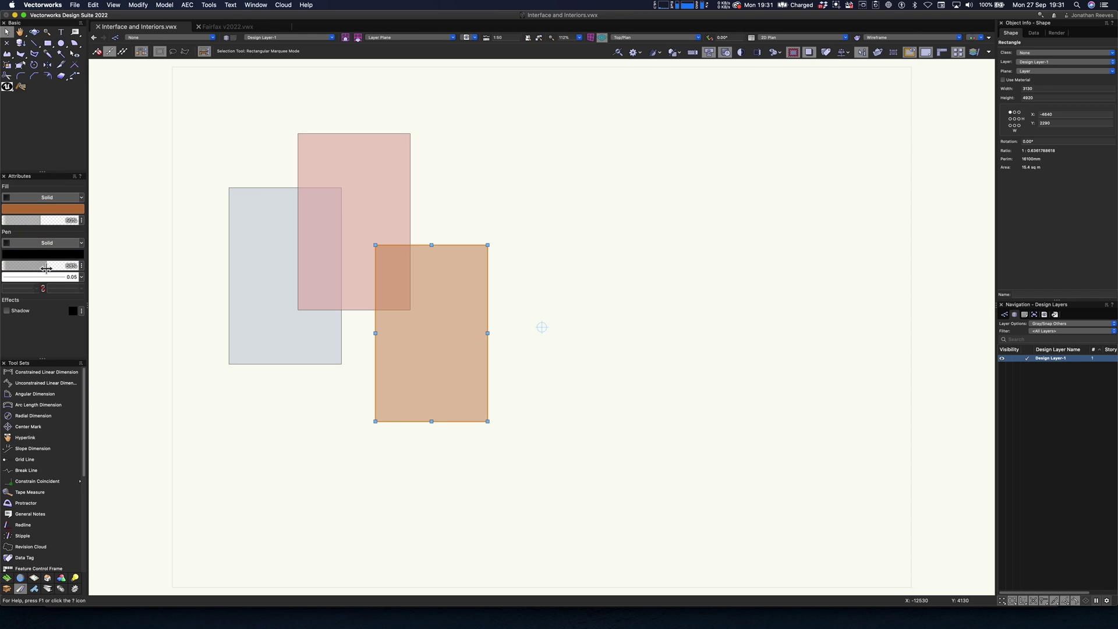
click(82, 221)
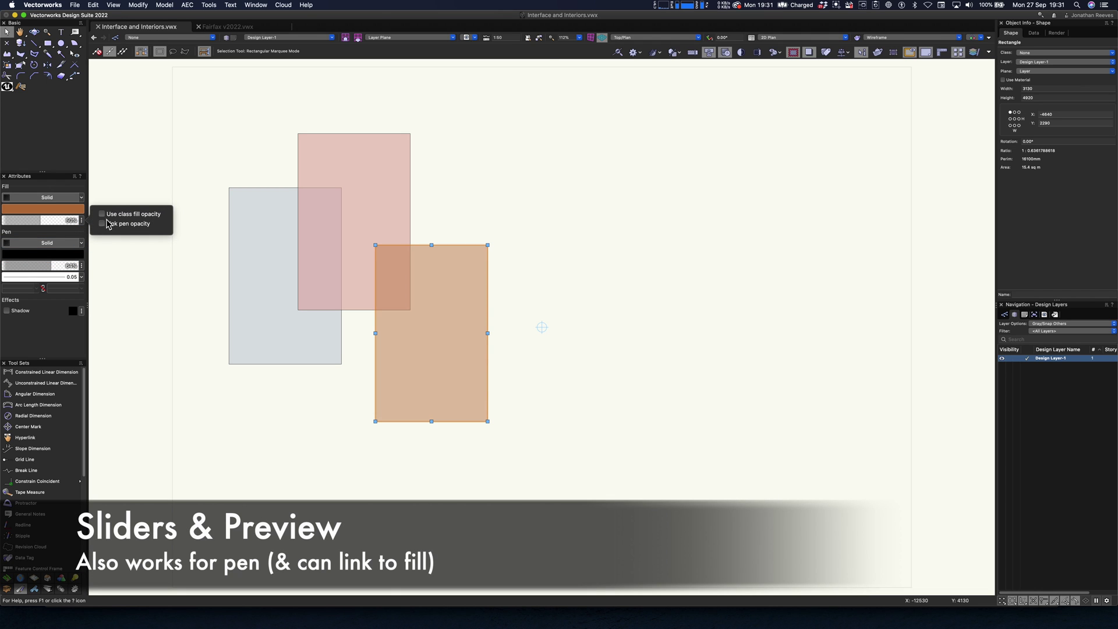
click(102, 228)
mouse_move(42, 221)
mouse_down()
mouse_move(58, 220)
mouse_move(43, 221)
mouse_up()
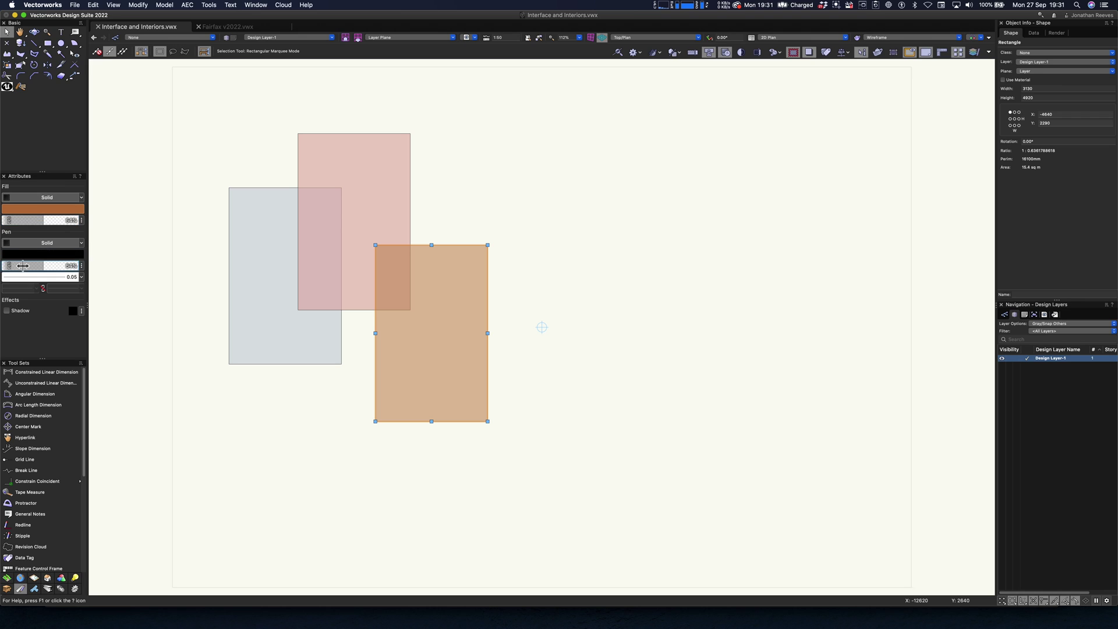
click(82, 220)
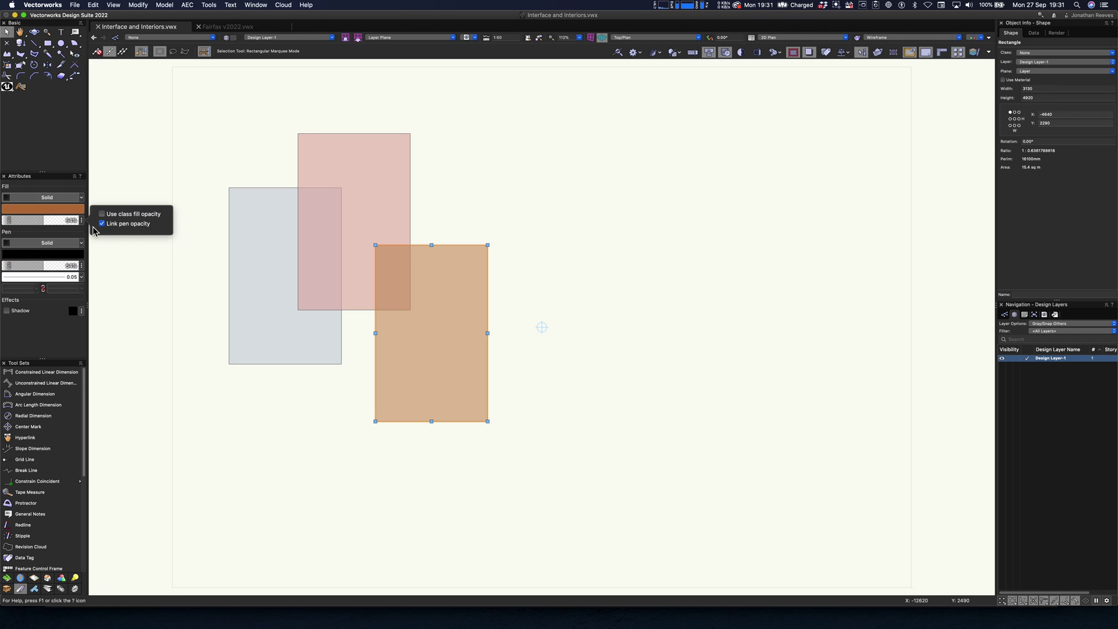
click(102, 224)
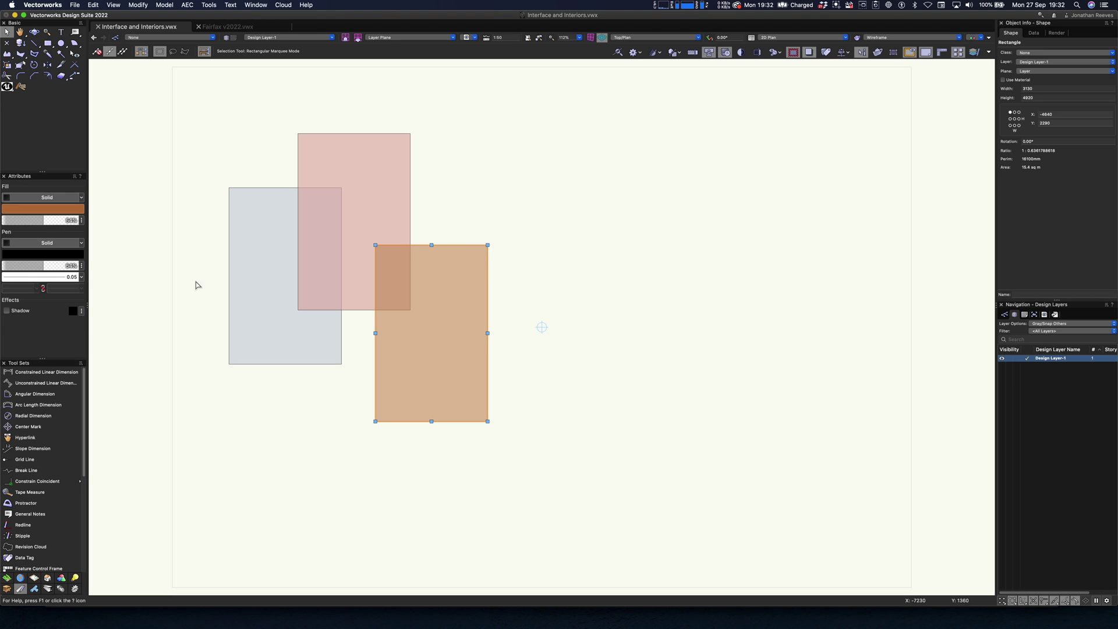
Step: Draw a white circle to the right of the orange rectangle
key(6)
click(558, 309)
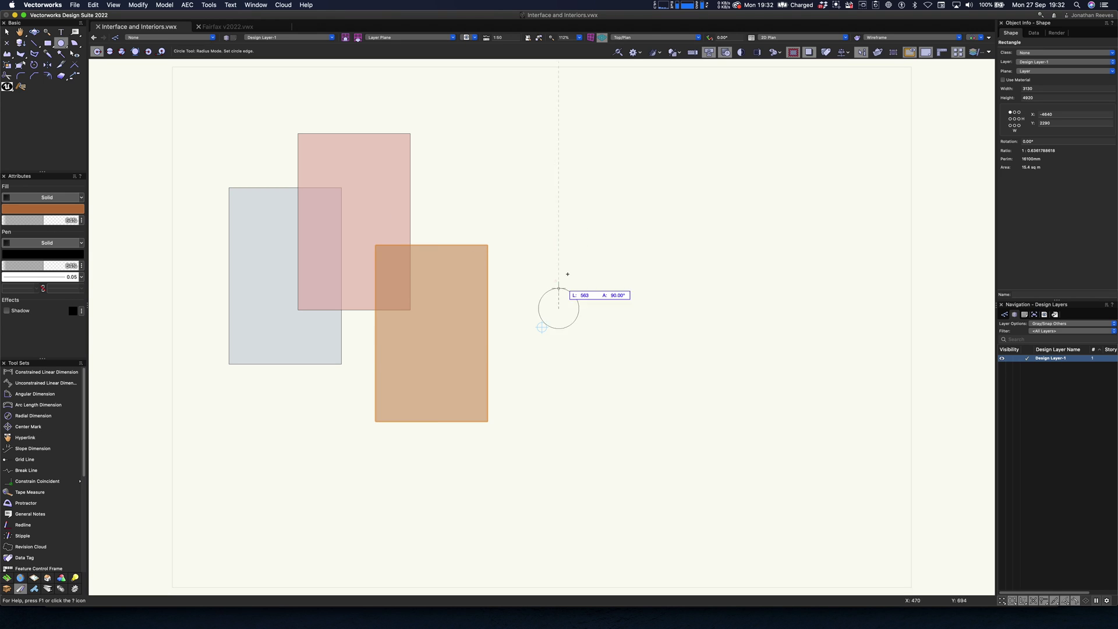
click(567, 229)
drag(597, 254, 596, 253)
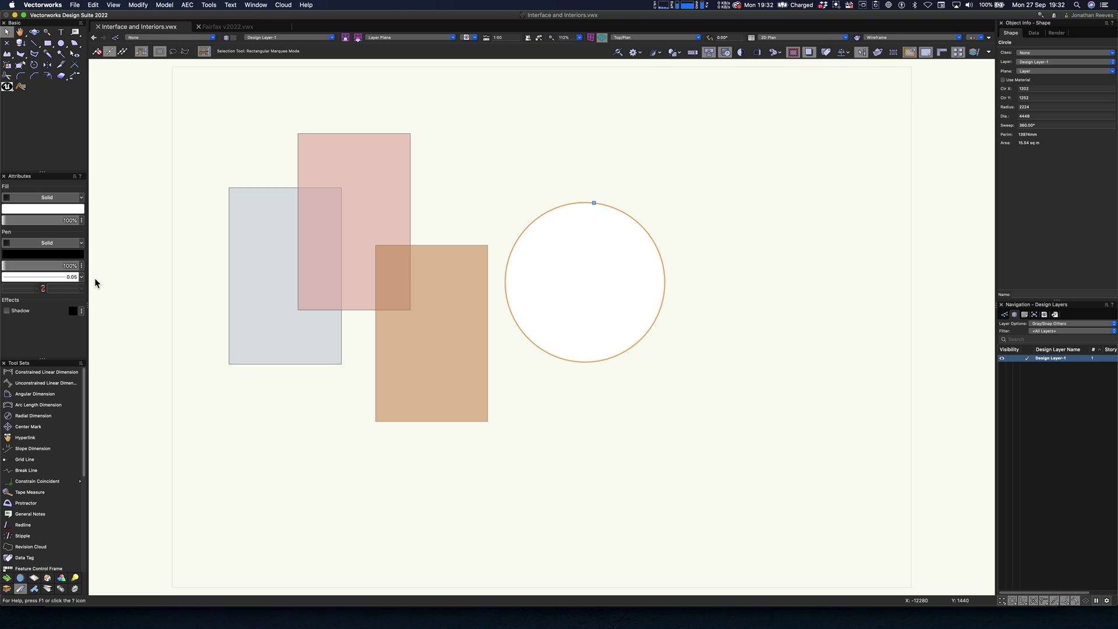
Step: Give the circle a drop shadow with offset 5, blur 2 and 21% opacity
click(7, 311)
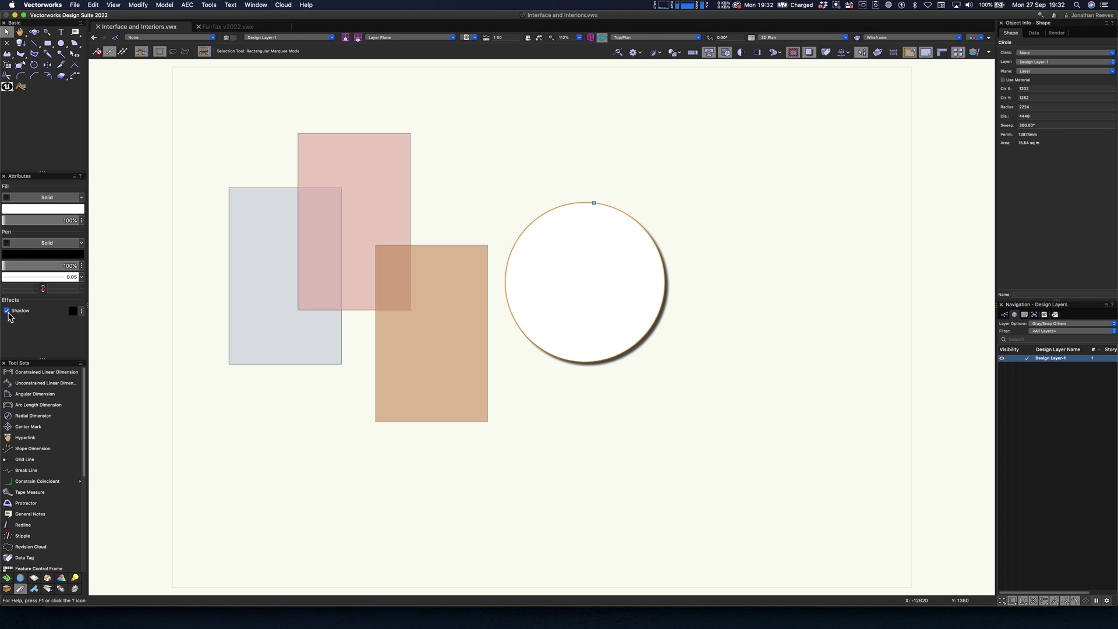
click(82, 311)
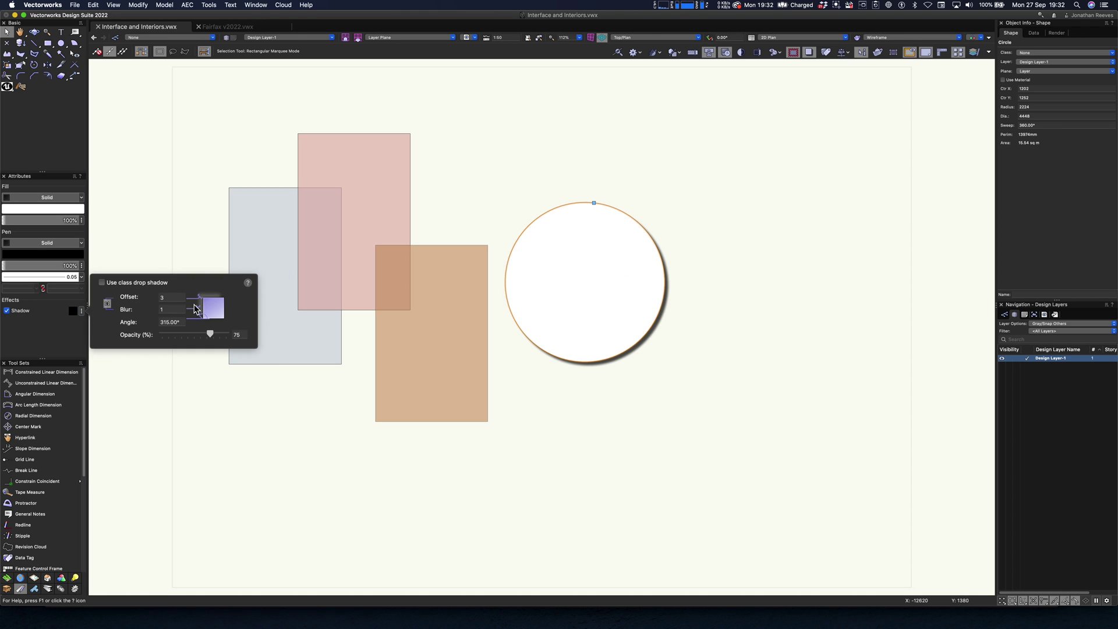
mouse_move(207, 335)
mouse_down()
mouse_move(175, 336)
mouse_move(219, 337)
mouse_up()
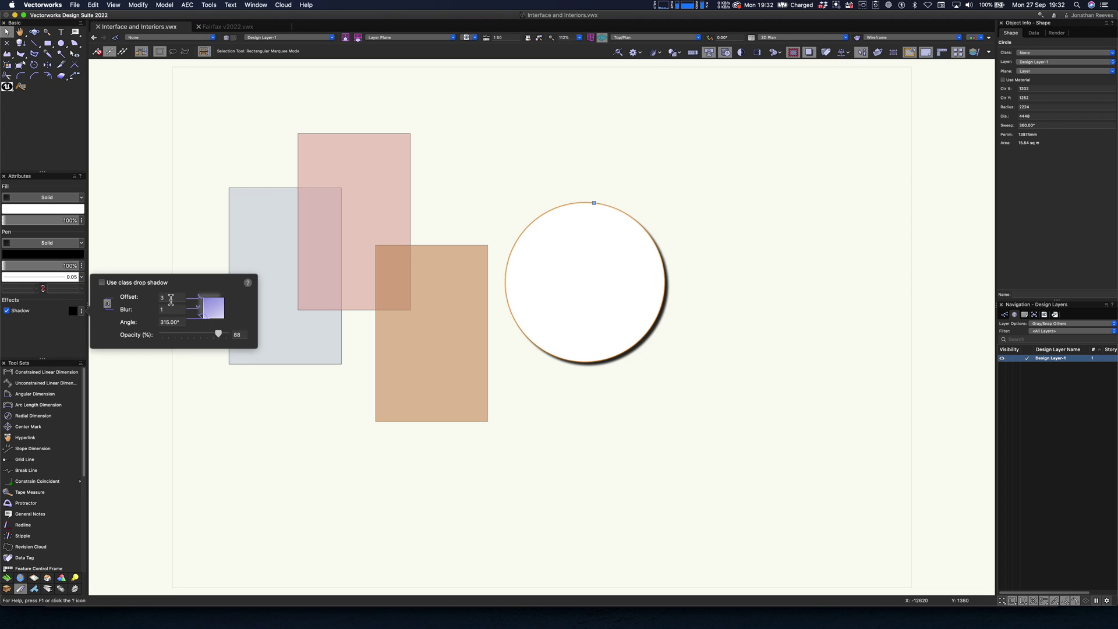
key(Tab)
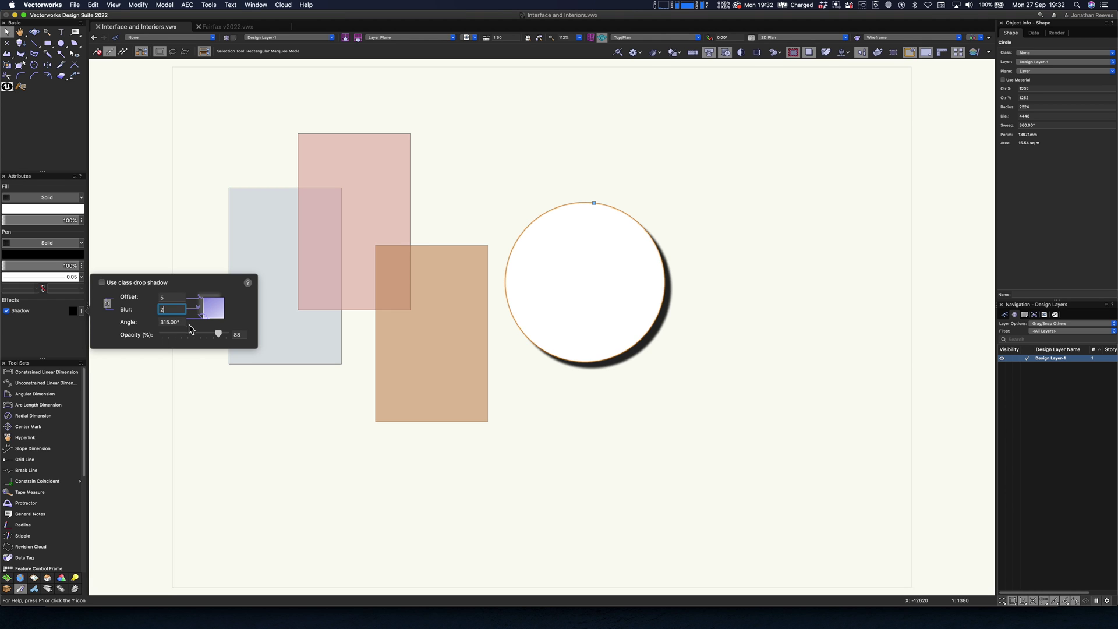
key(Tab)
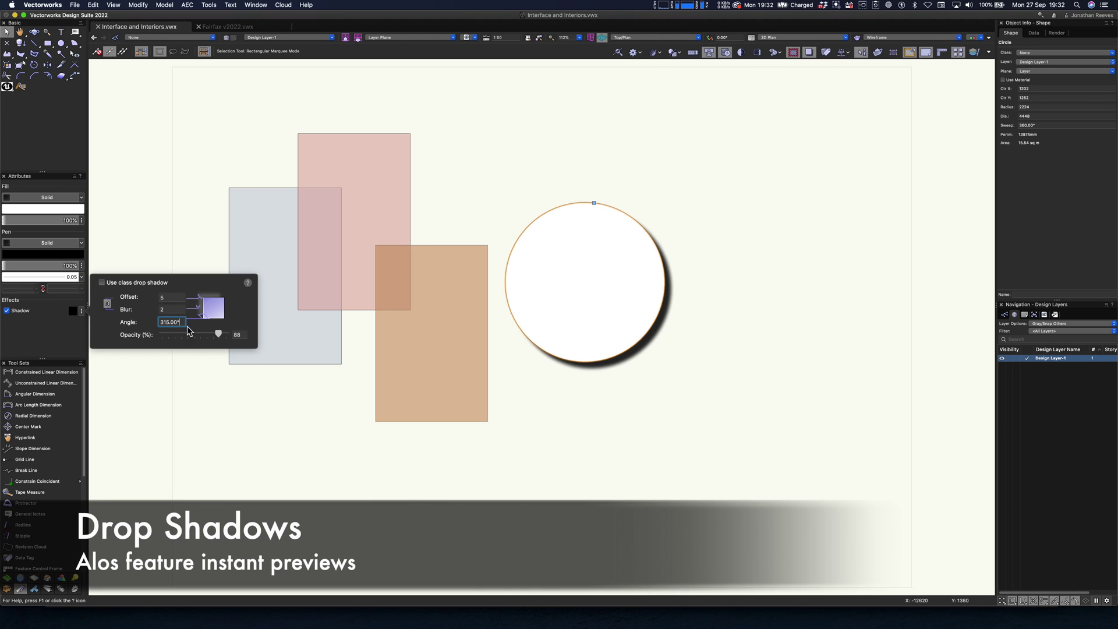
drag(218, 333, 175, 335)
click(680, 180)
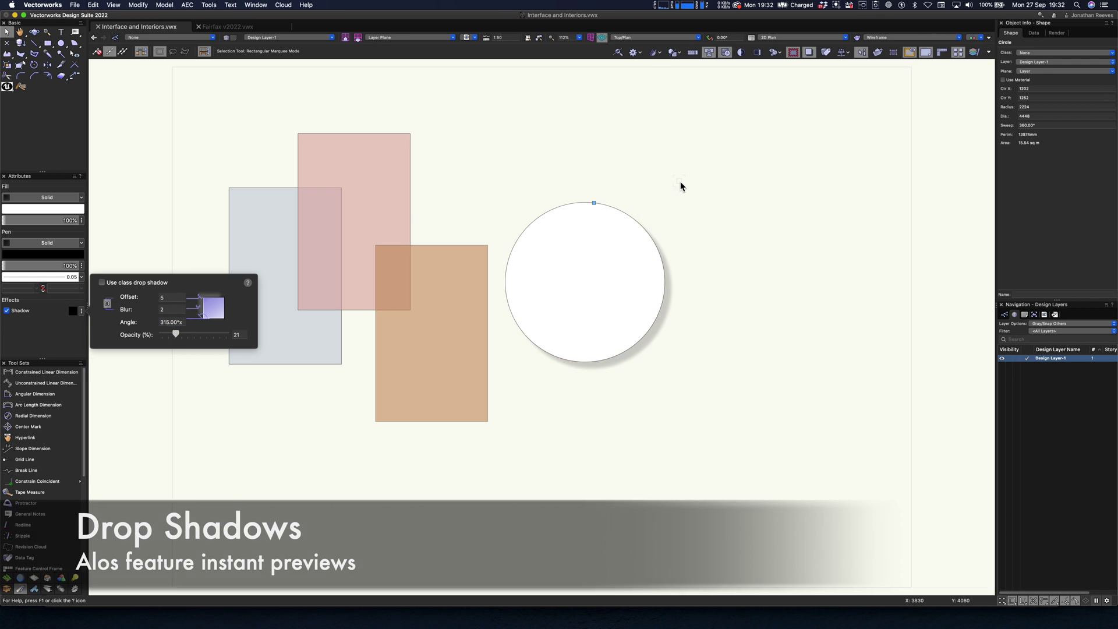
drag(625, 283, 639, 217)
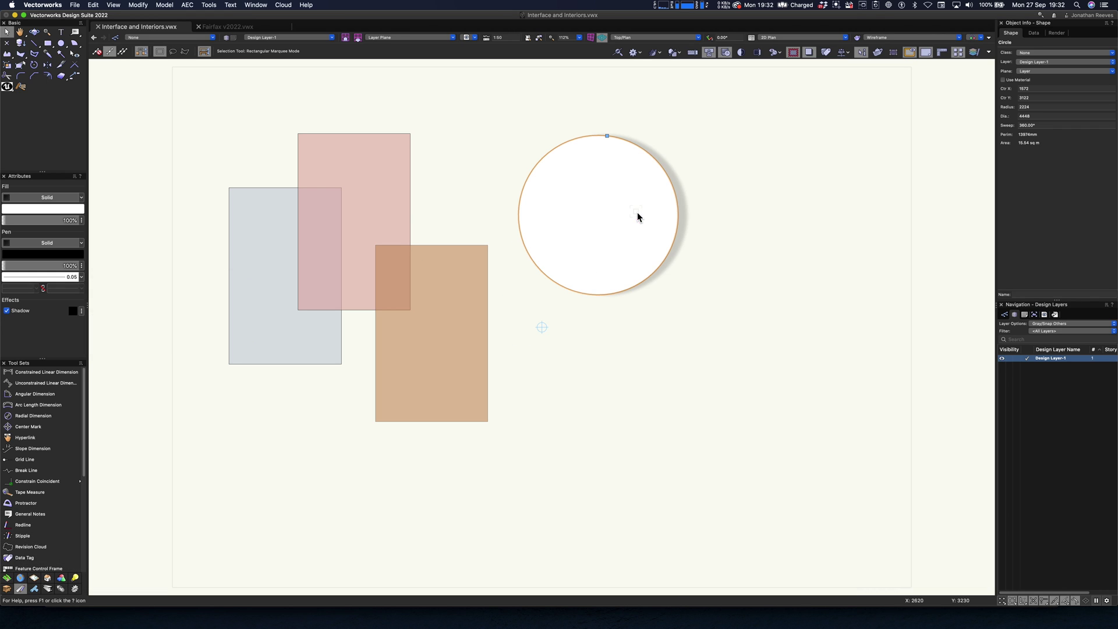
Step: Draw a square below the circle with the Rectangle tool
key(4)
click(556, 332)
shift+click(698, 475)
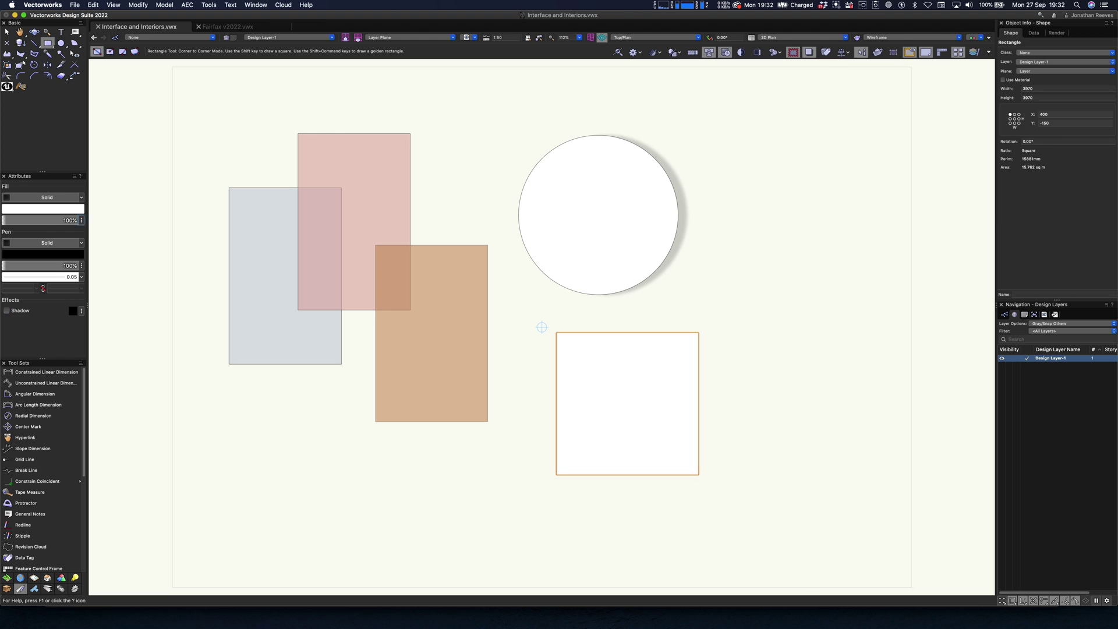
Step: Fill the square with the CMU Running Bond HF hatch
click(46, 198)
click(48, 219)
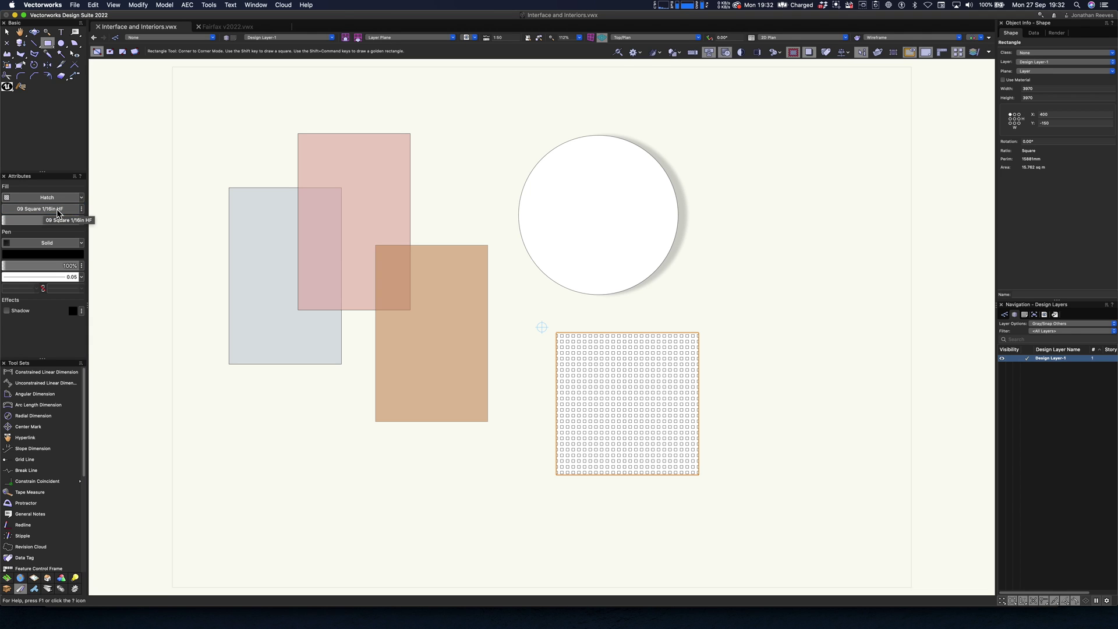
click(58, 209)
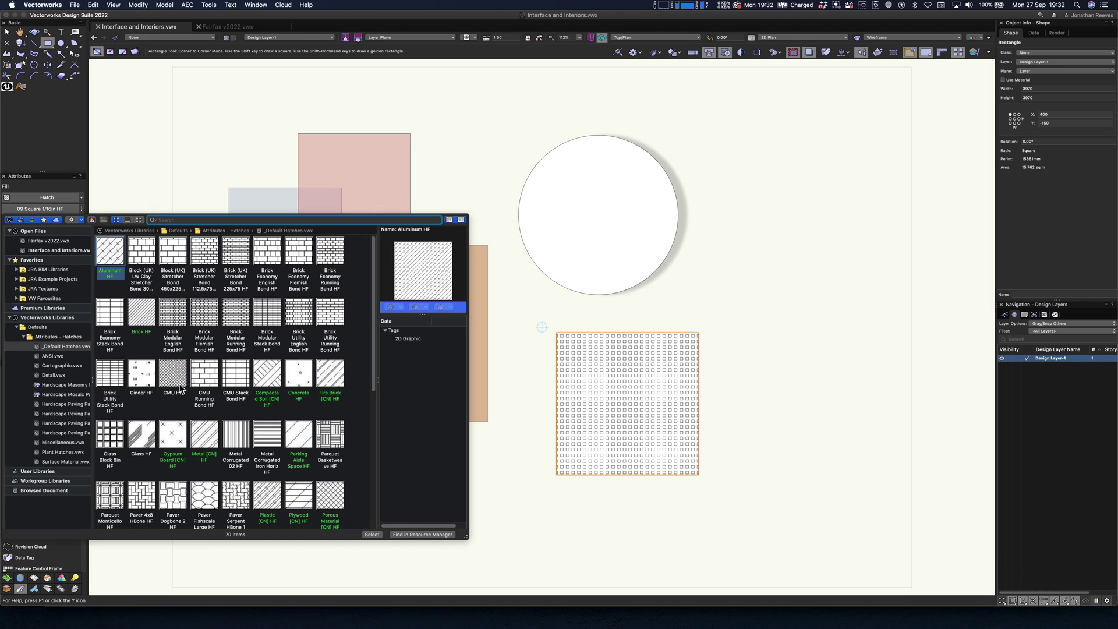
click(204, 372)
double_click(205, 376)
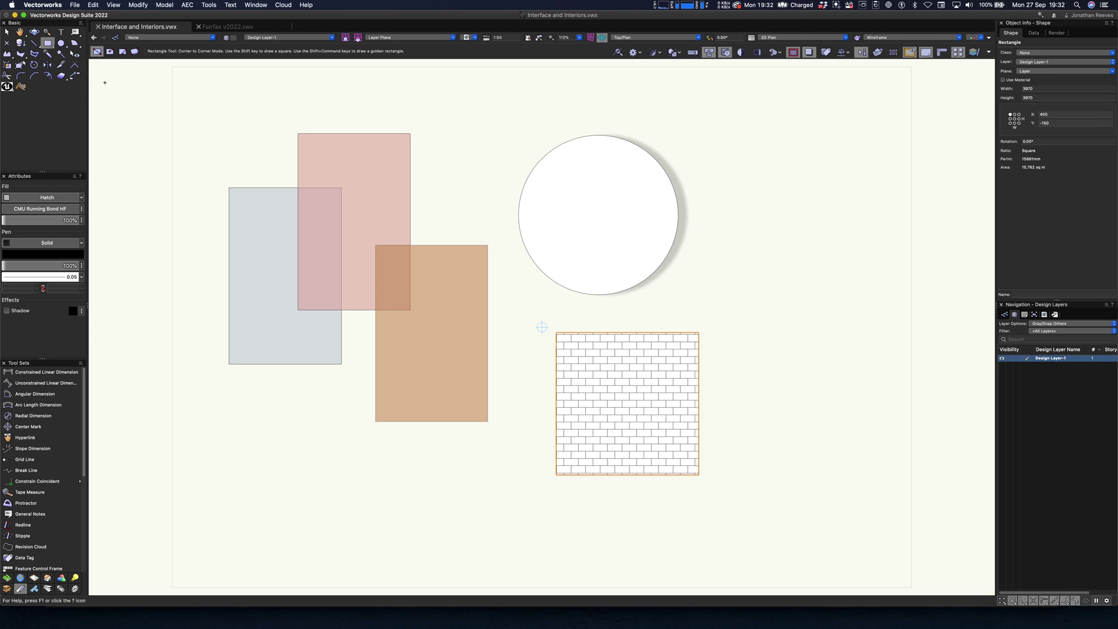
Step: Enlarge the brick hatch and rotate it 45° with the Attribute Mapping tool
click(8, 66)
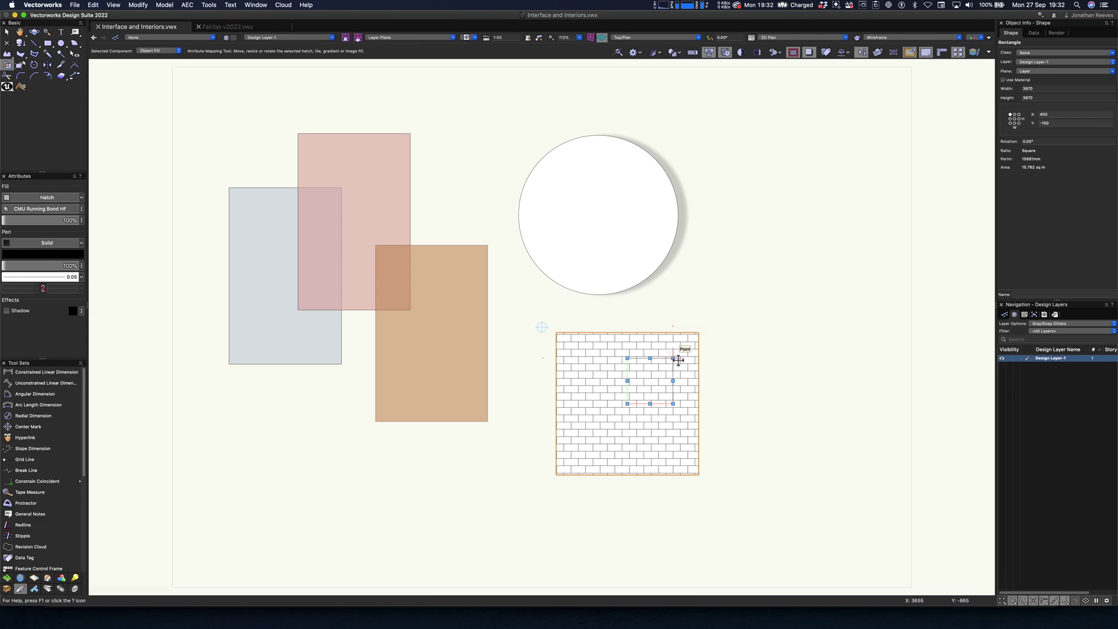
drag(673, 358, 725, 306)
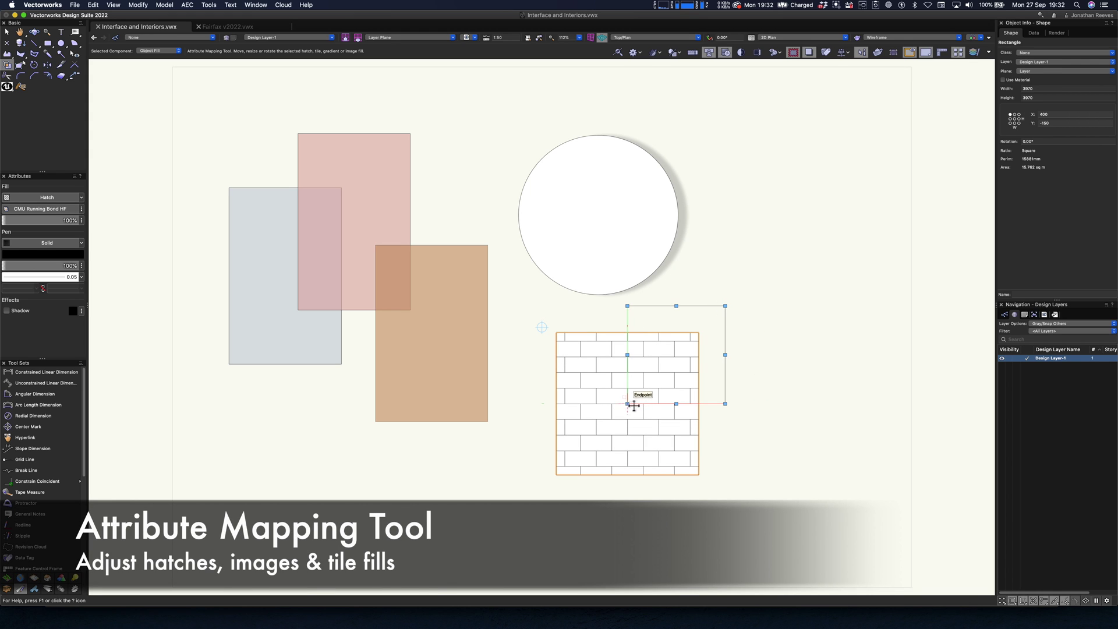
mouse_move(627, 403)
mouse_down()
mouse_move(559, 472)
mouse_move(652, 419)
mouse_up()
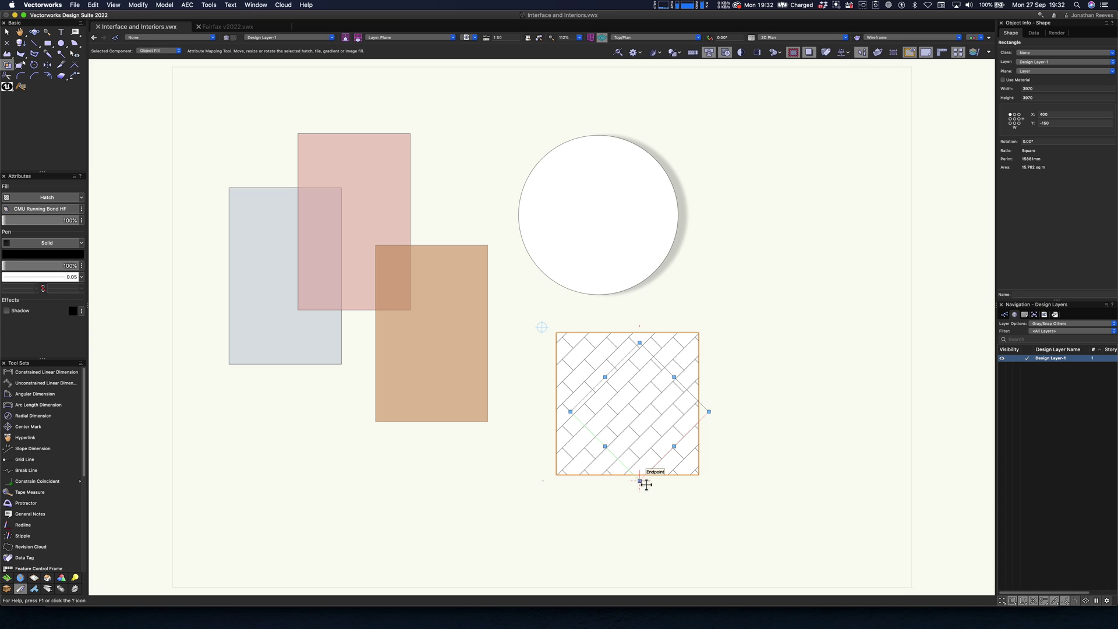
drag(639, 480, 562, 474)
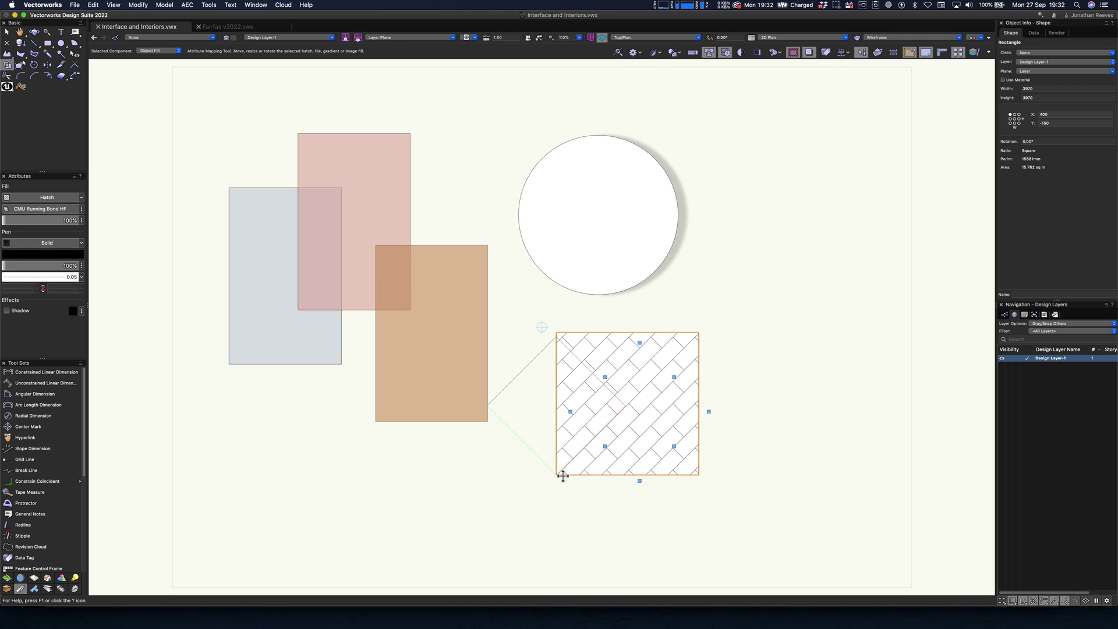
Step: Locate the square's CMU Running Bond HF hatch in the Resource Manager and edit it
right_click(649, 358)
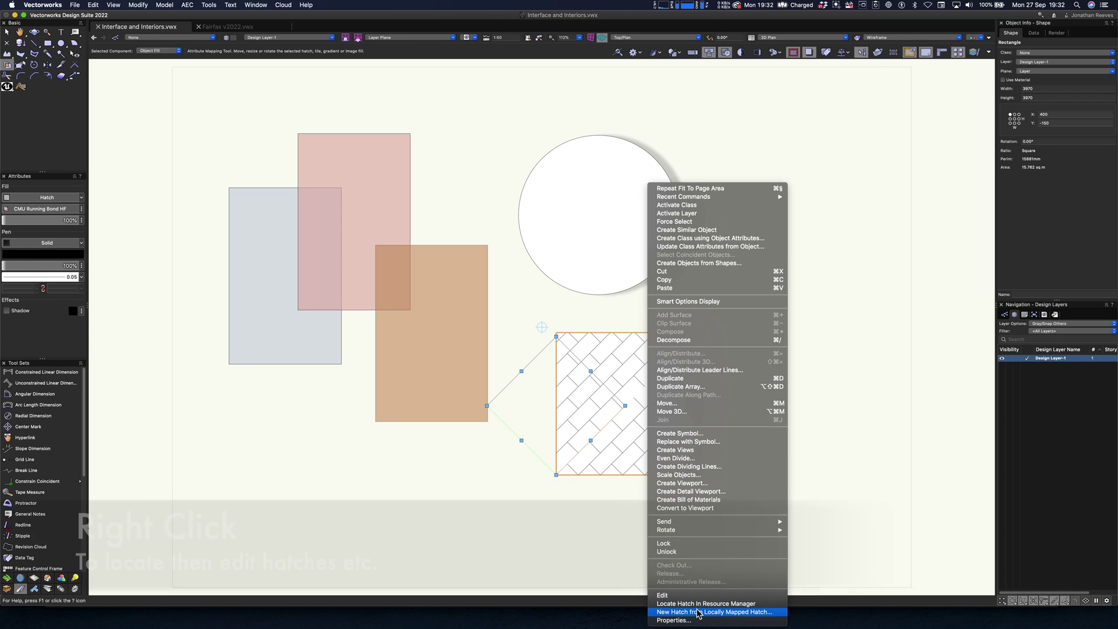
key(Escape)
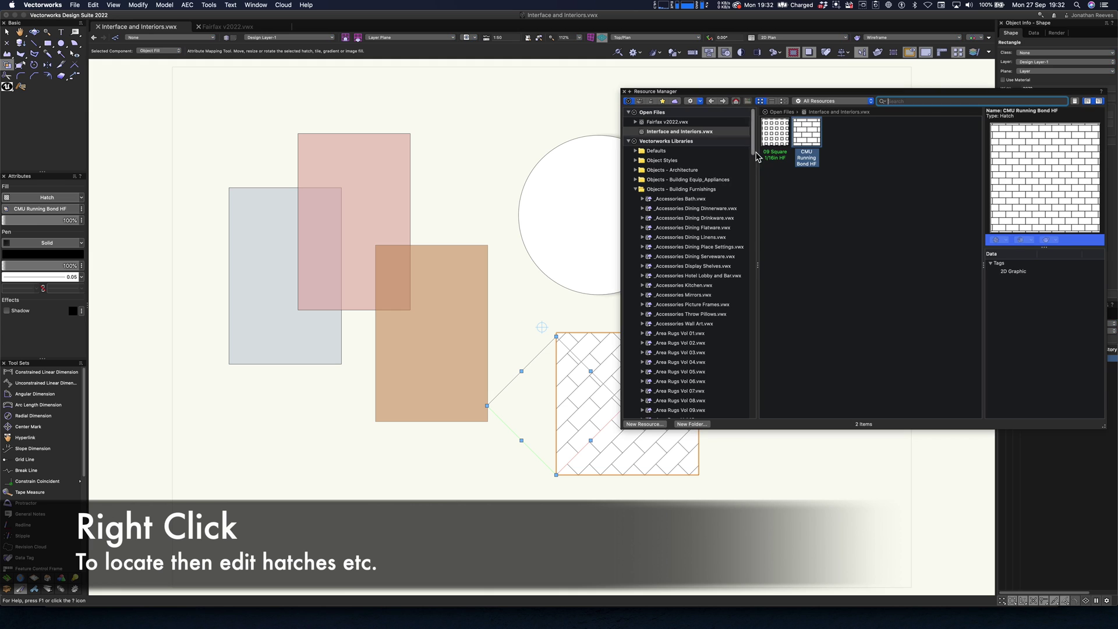
right_click(808, 140)
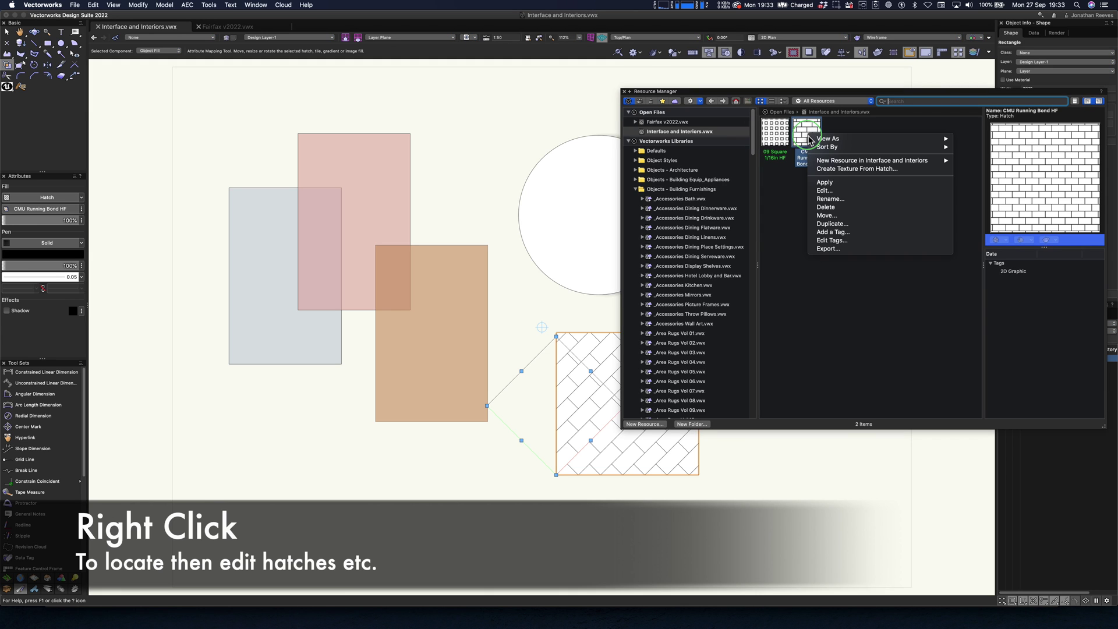
click(824, 190)
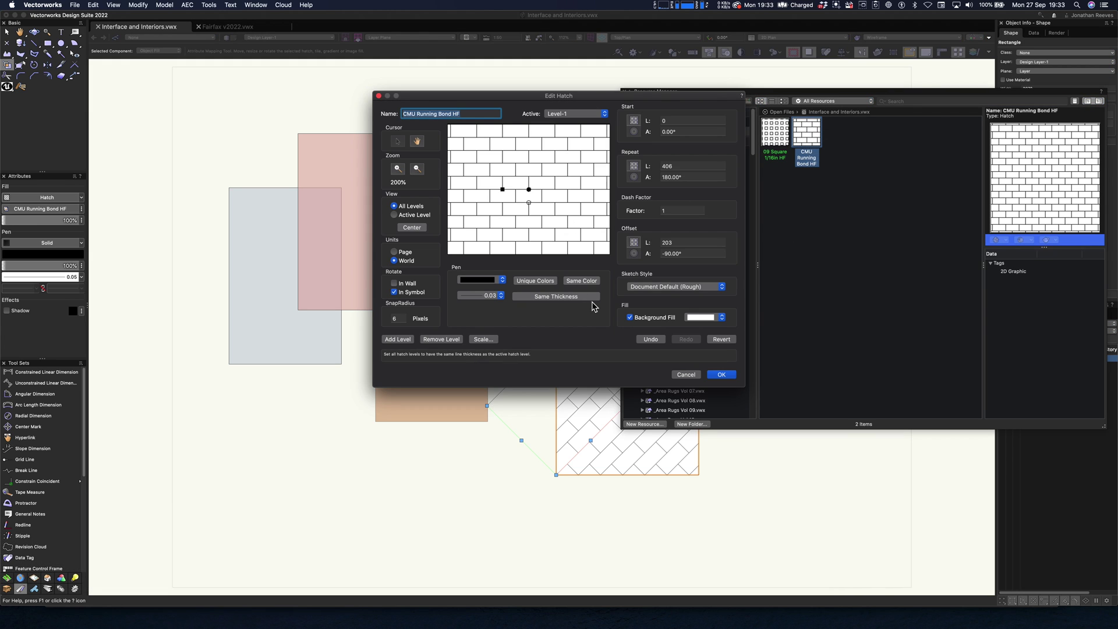
Step: Set the hatch lines to green and the background to Off White, then close the Resource Manager
click(481, 282)
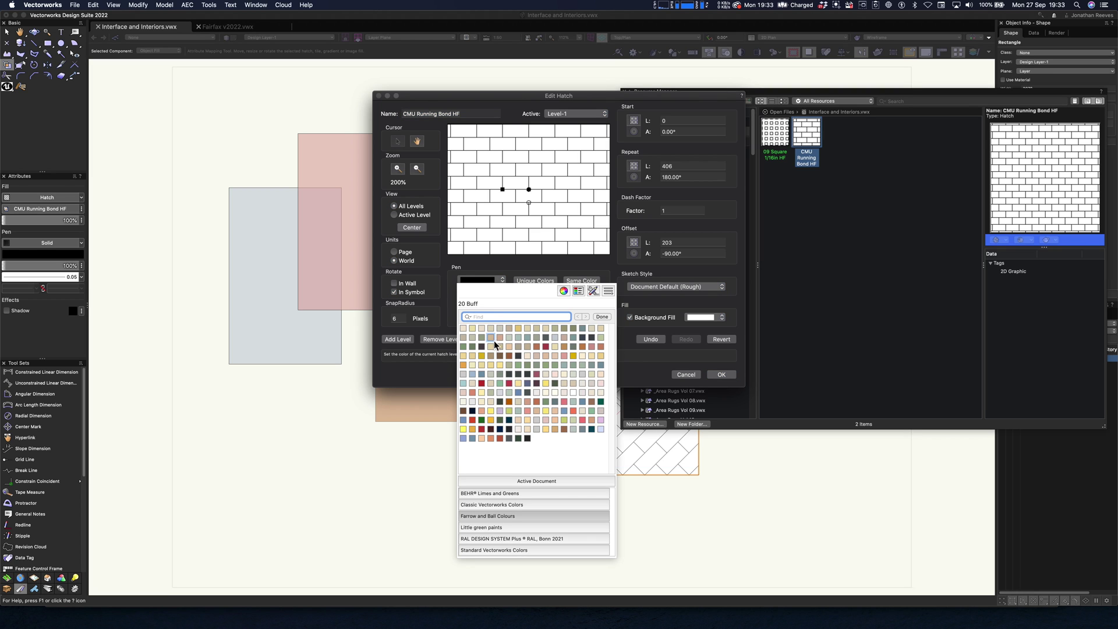
click(476, 346)
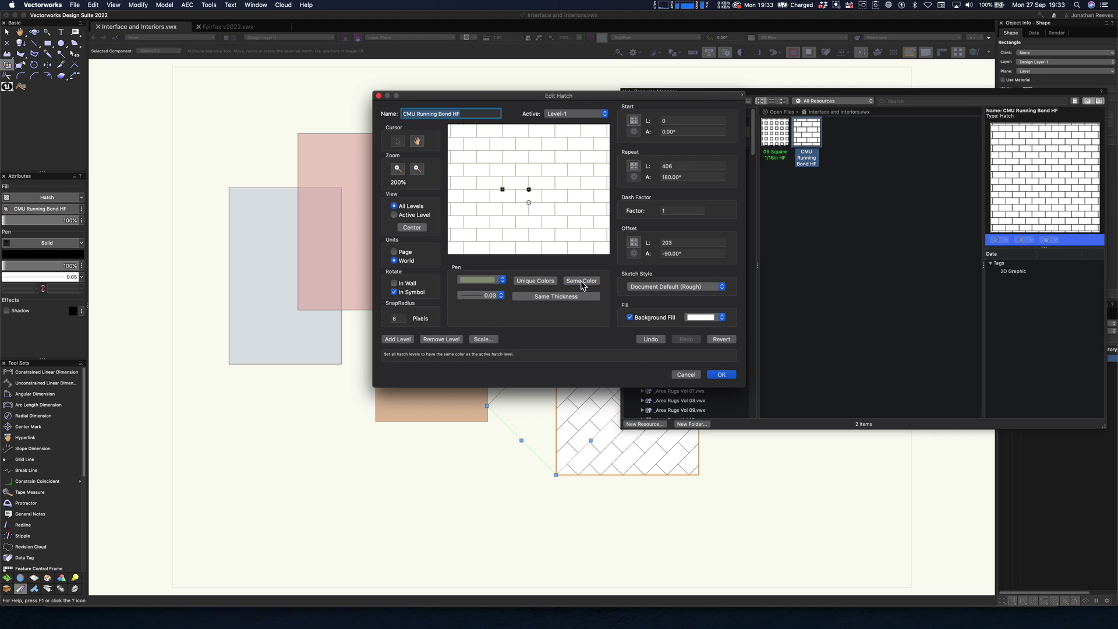
click(701, 318)
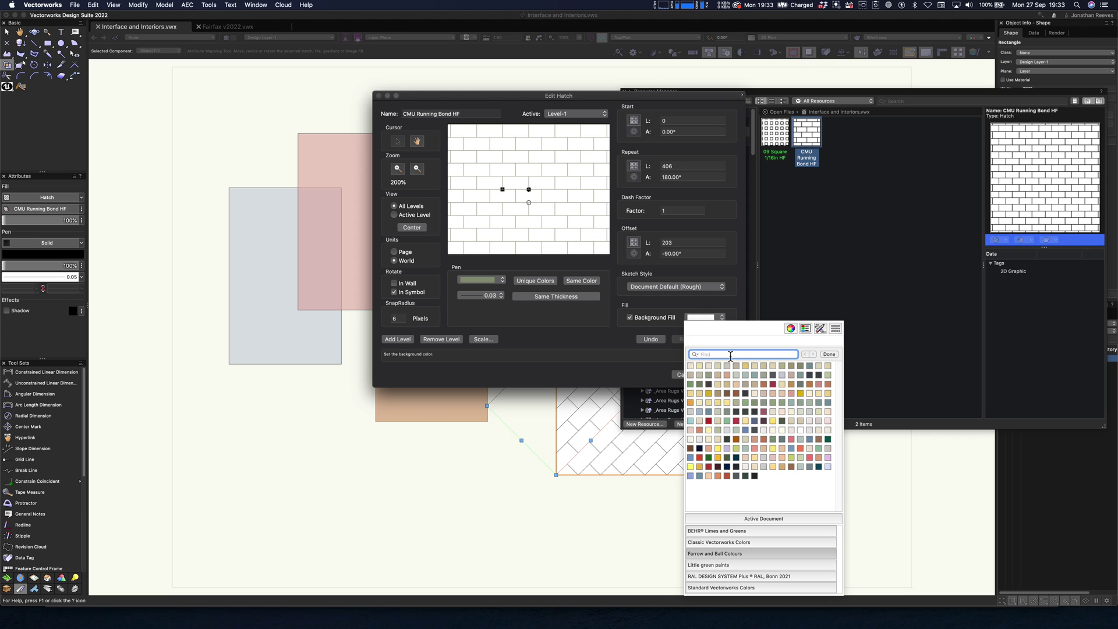
click(709, 366)
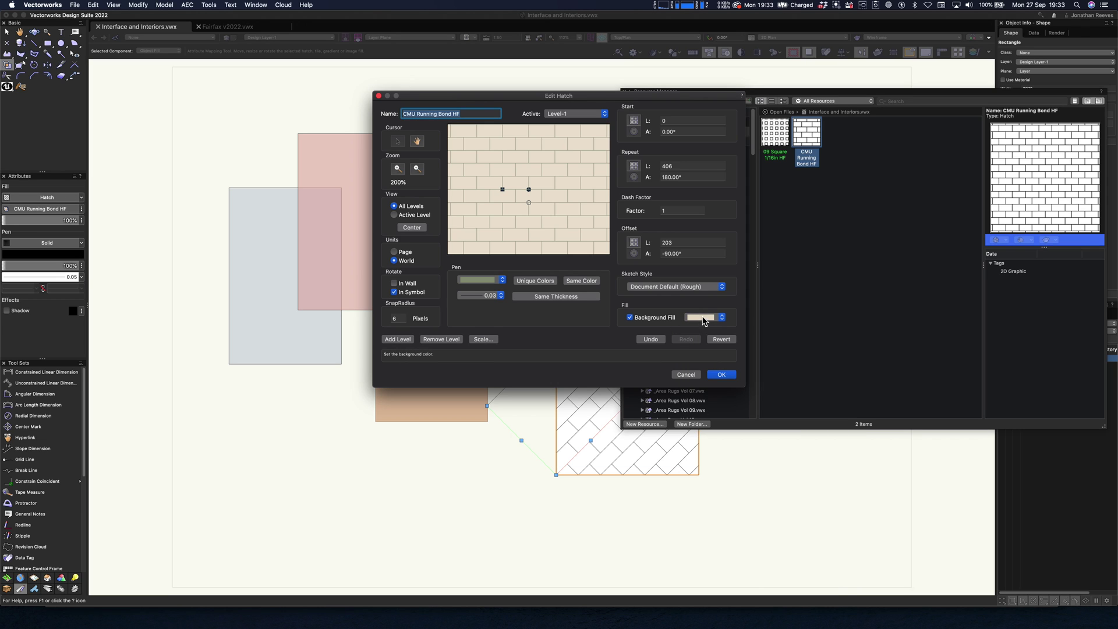
click(701, 318)
click(599, 361)
click(721, 376)
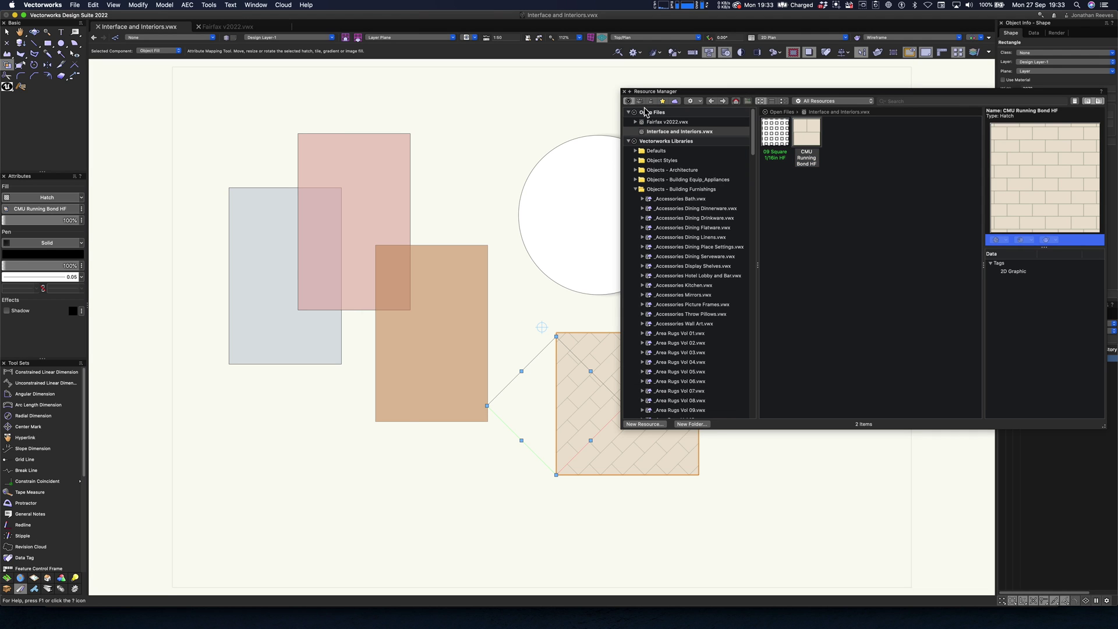
click(625, 92)
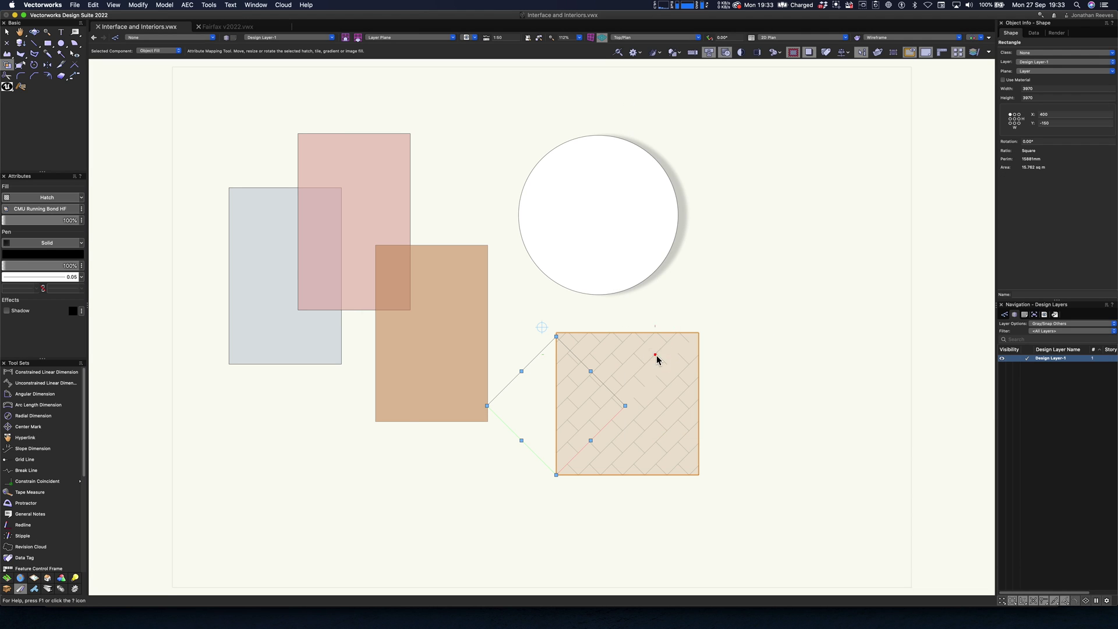
Step: Shrink the diagonal hatch and save the square's mapped hatch as CMU Running Bond HF-2
scroll(661, 428, up, 3)
scroll(661, 428, up, 2)
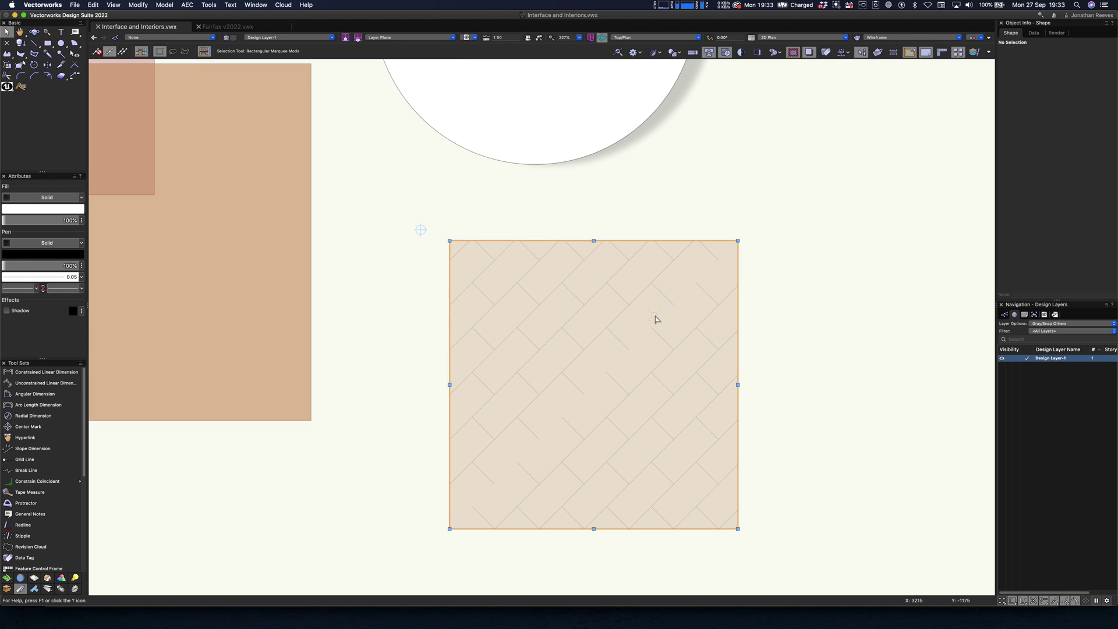
mouse_move(450, 249)
mouse_down()
mouse_move(458, 335)
mouse_move(450, 196)
mouse_up()
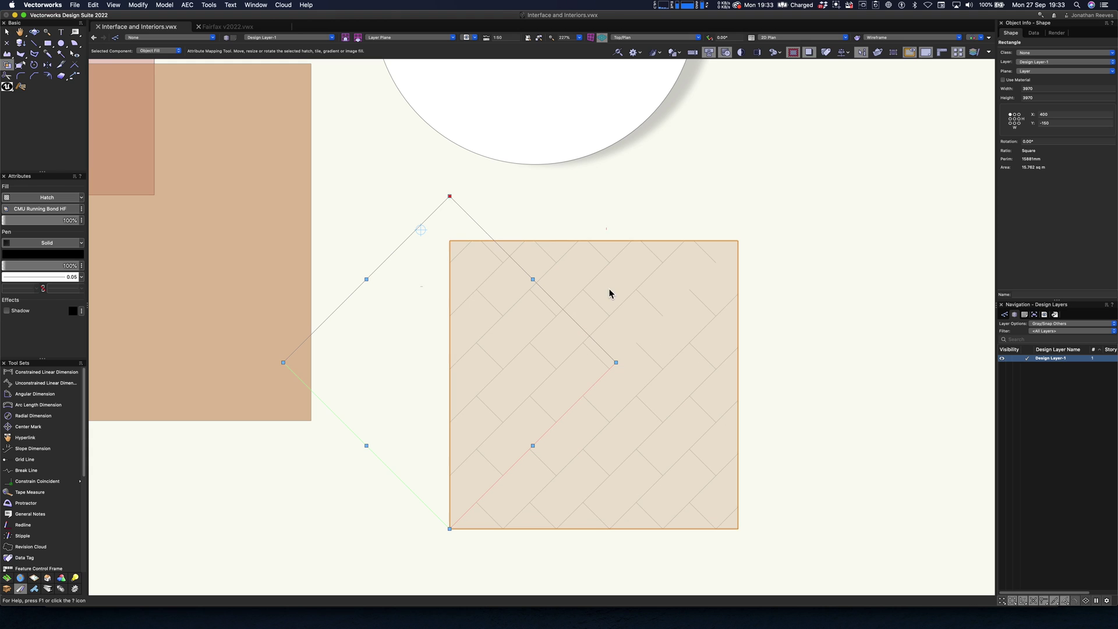
key(x)
right_click(614, 300)
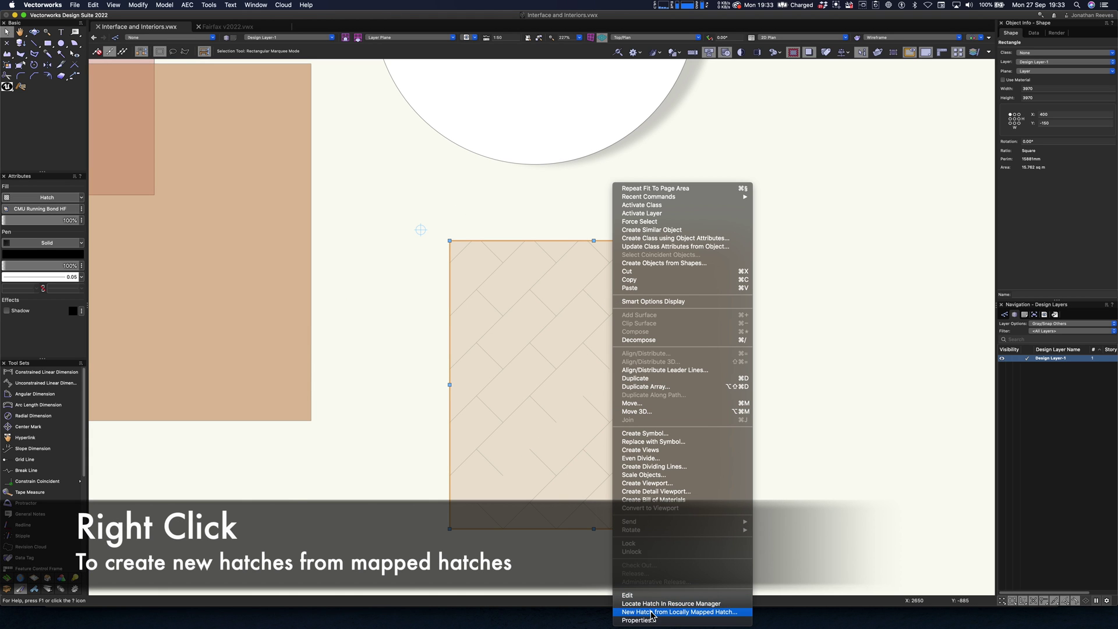
click(651, 613)
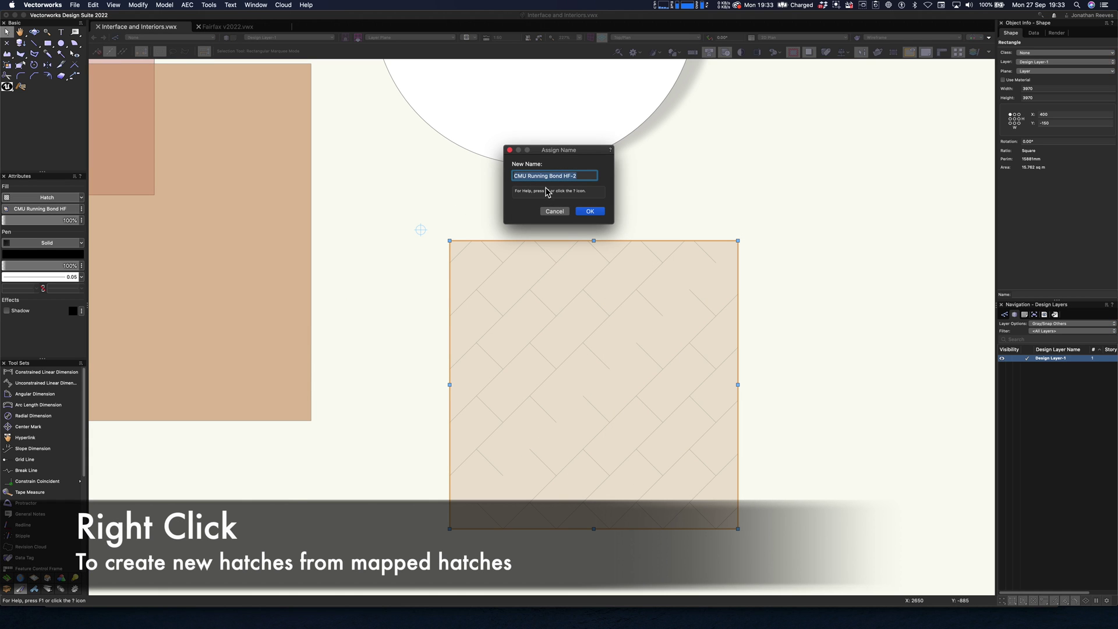
click(589, 211)
Step: Apply CMU Running Bond HF-2 to the tan rectangle and the circle, keeping HF on the square
key(super+r)
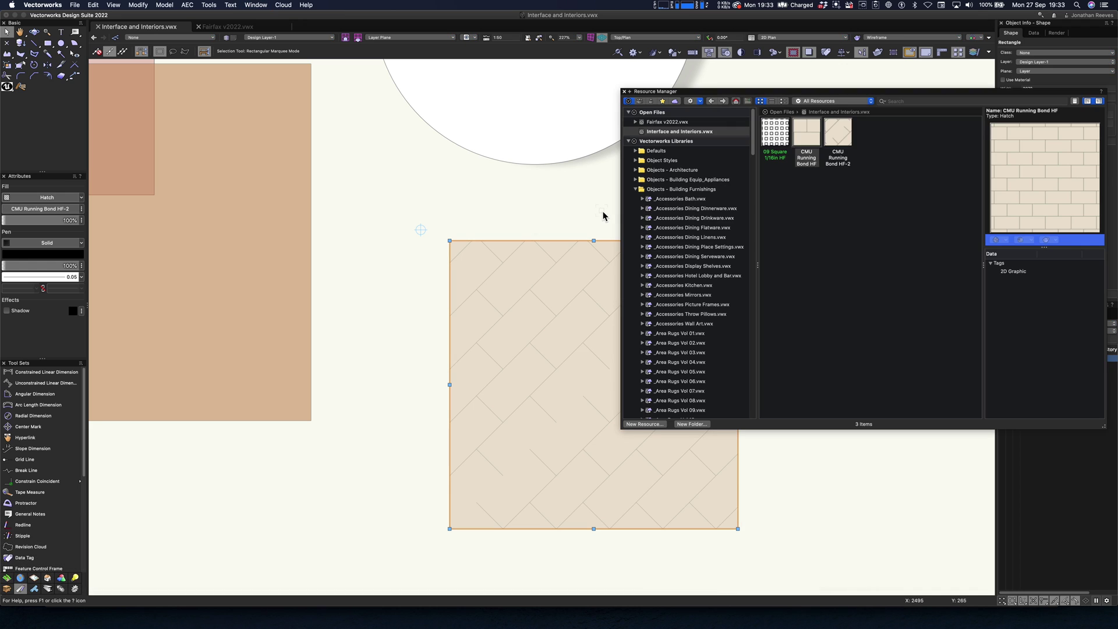
click(836, 169)
mouse_move(843, 143)
mouse_down()
mouse_move(274, 254)
mouse_move(280, 263)
mouse_up()
scroll(342, 306, down, 5)
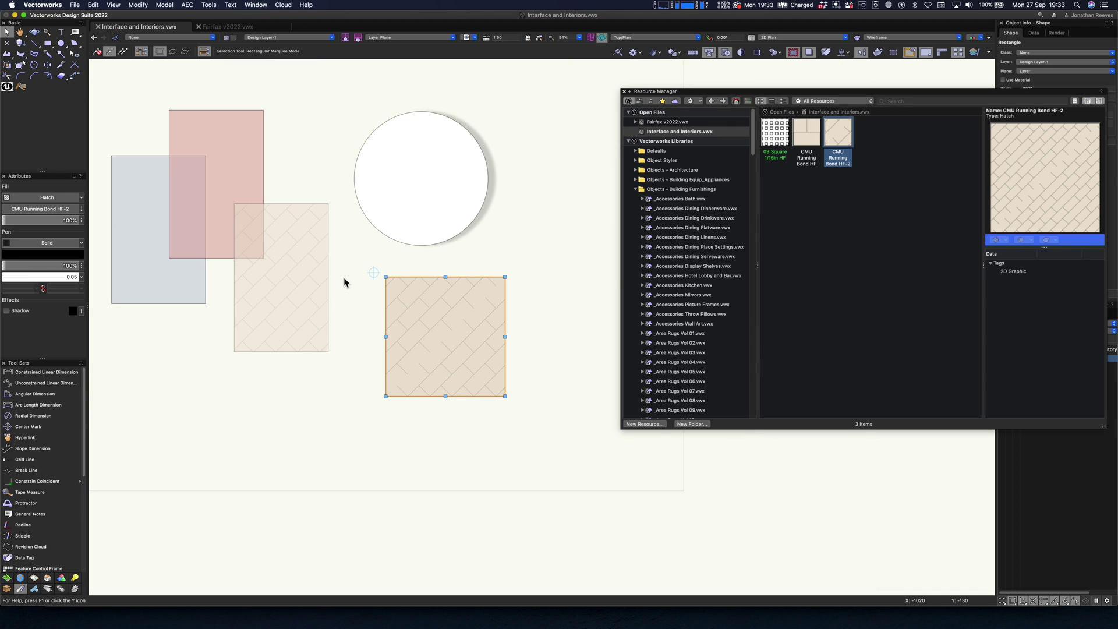
middle_drag(344, 282, 499, 325)
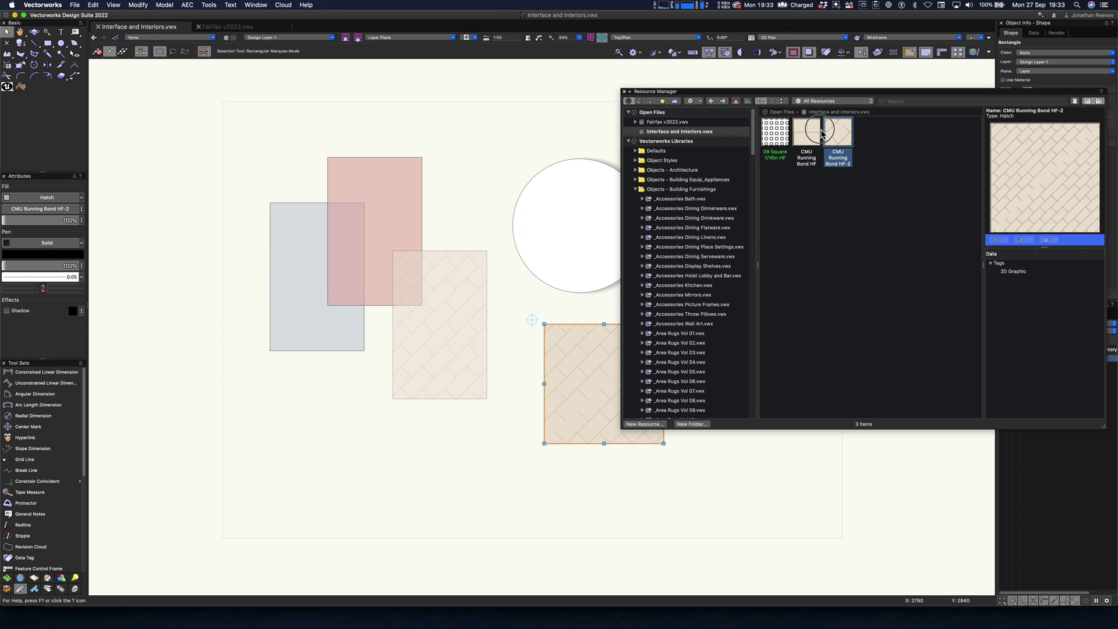
double_click(817, 133)
mouse_move(839, 137)
mouse_down()
mouse_move(589, 217)
mouse_move(585, 242)
mouse_up()
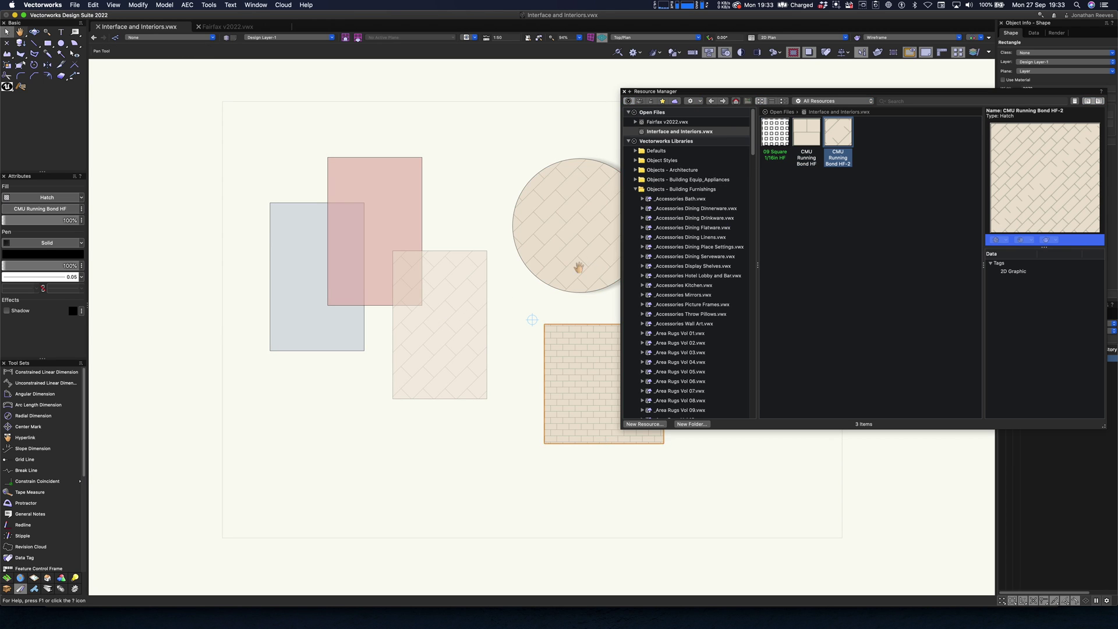
middle_drag(578, 267, 418, 272)
click(457, 247)
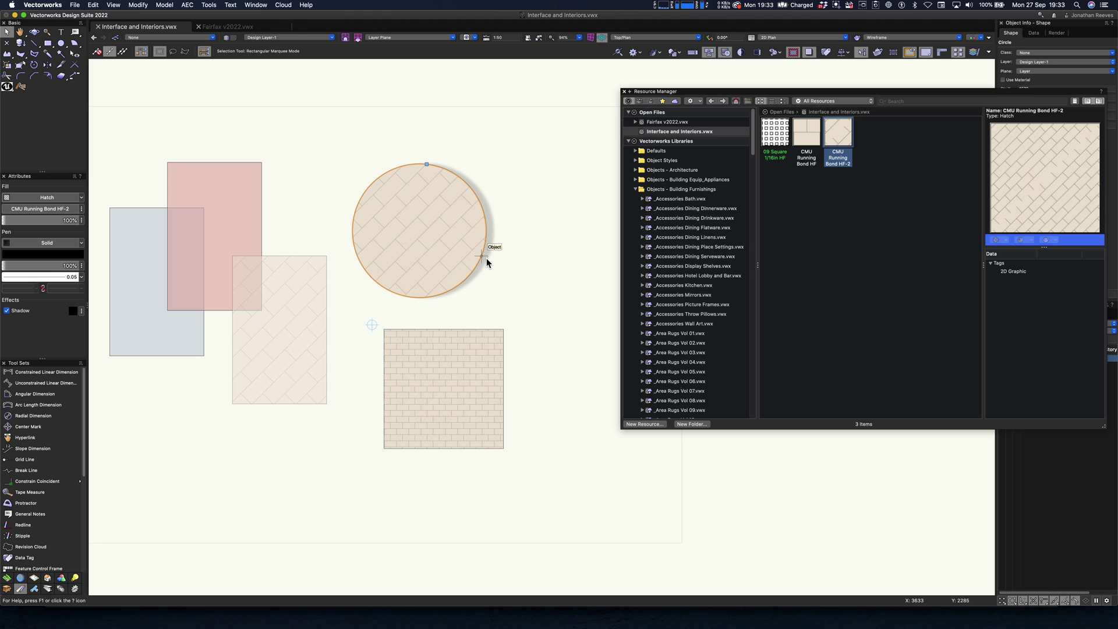
click(539, 252)
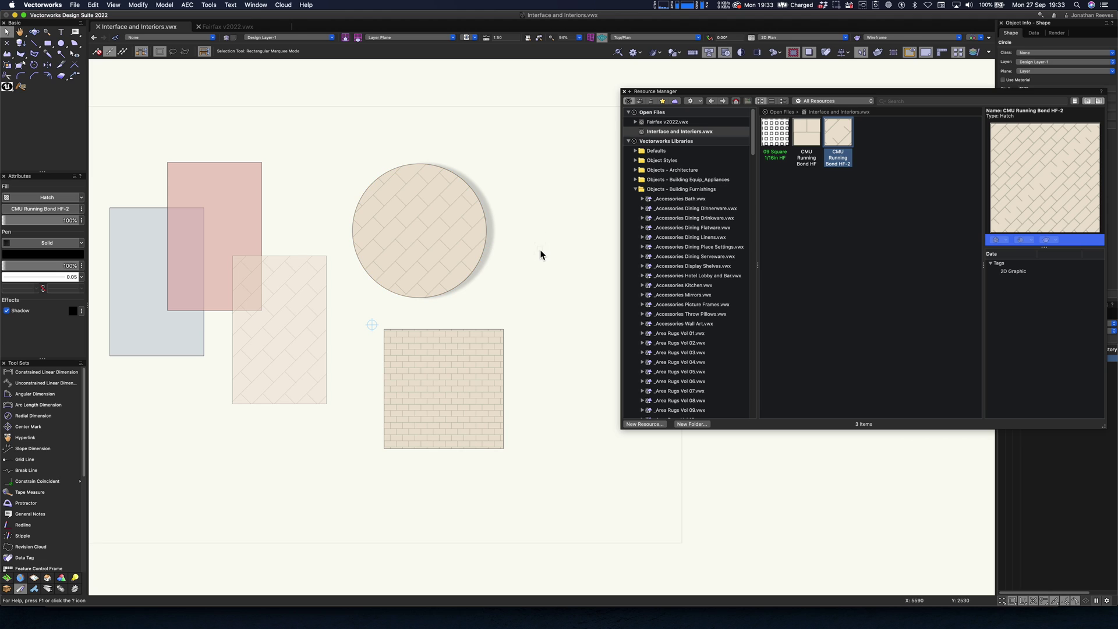
click(624, 92)
Step: Fit the page in view and switch to the Interiors sheet layer
key(super+4)
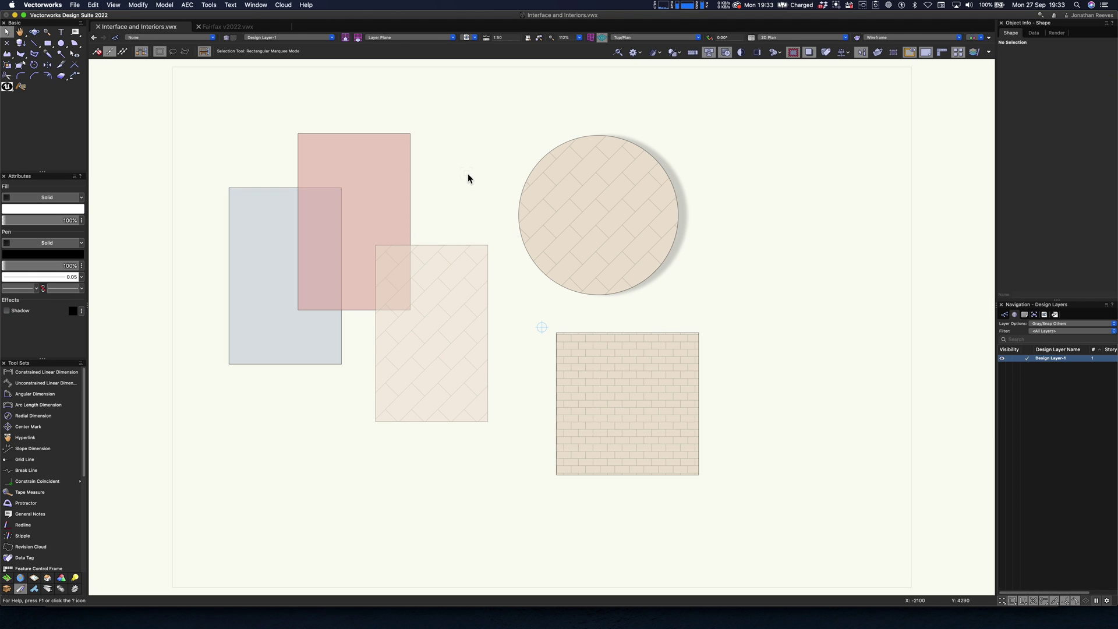
click(1026, 315)
double_click(1035, 352)
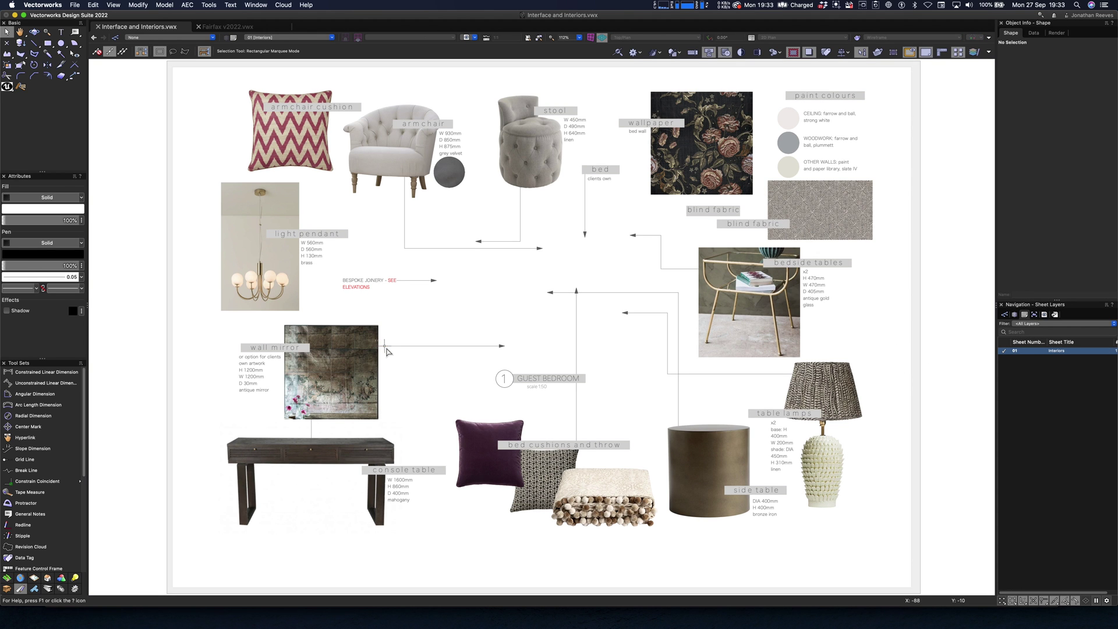
Step: Give the throw picture a drop shadow and fade the pendant picture to 60% opacity
click(596, 490)
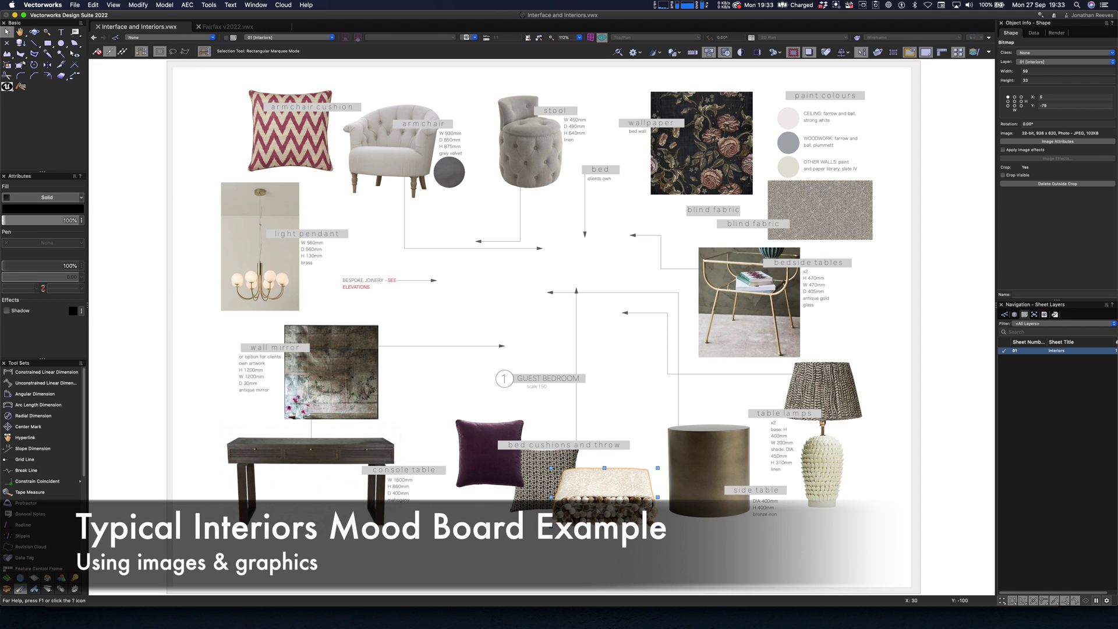
click(7, 311)
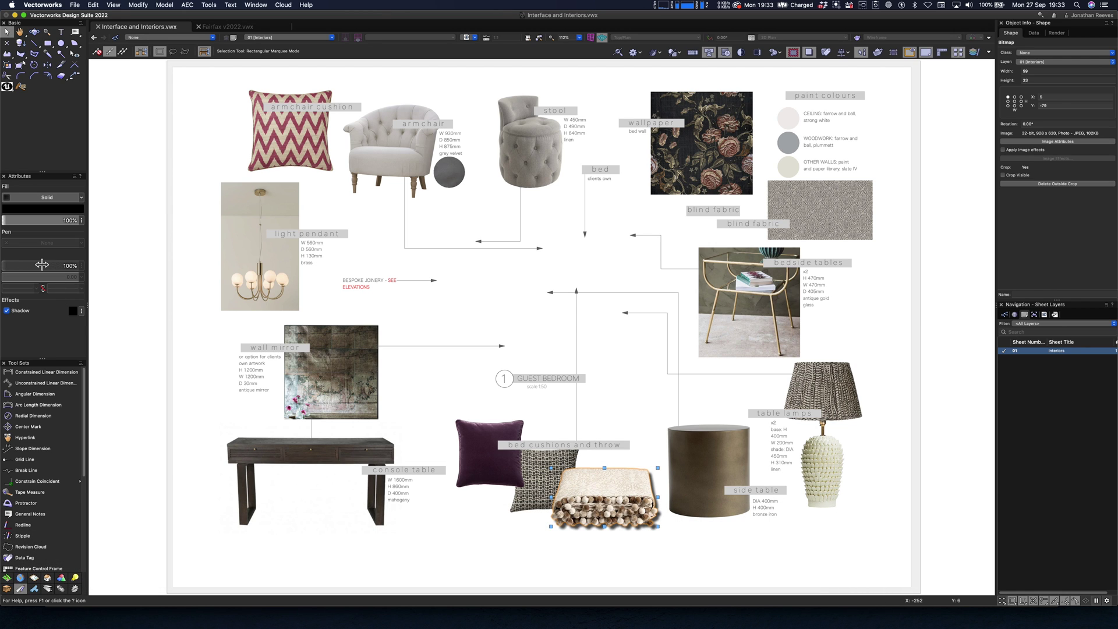
click(272, 272)
drag(54, 217, 40, 220)
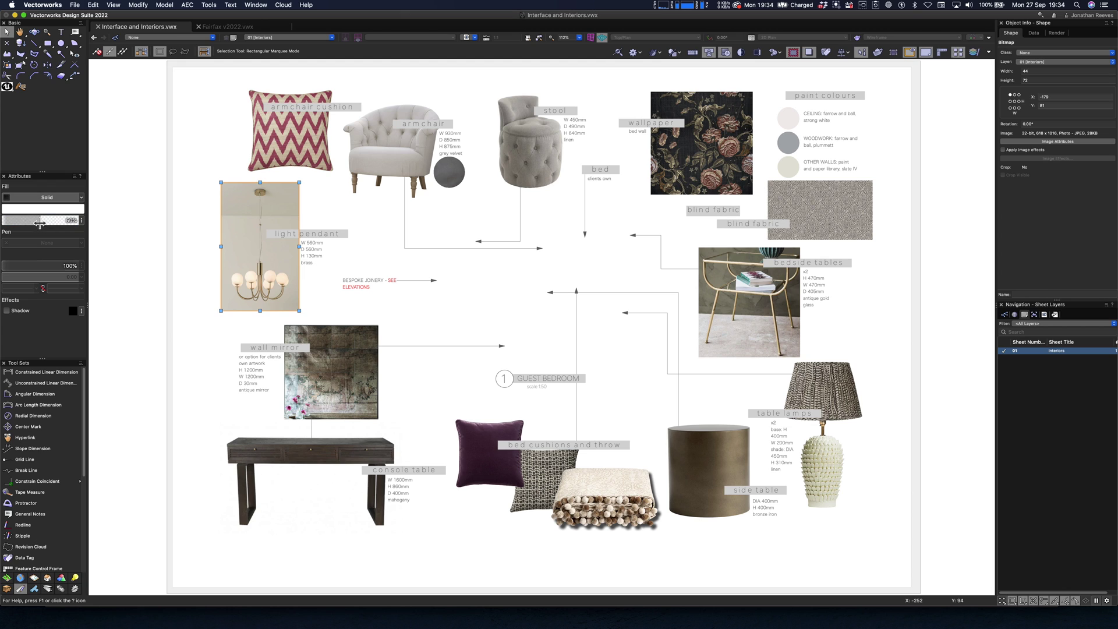
click(195, 270)
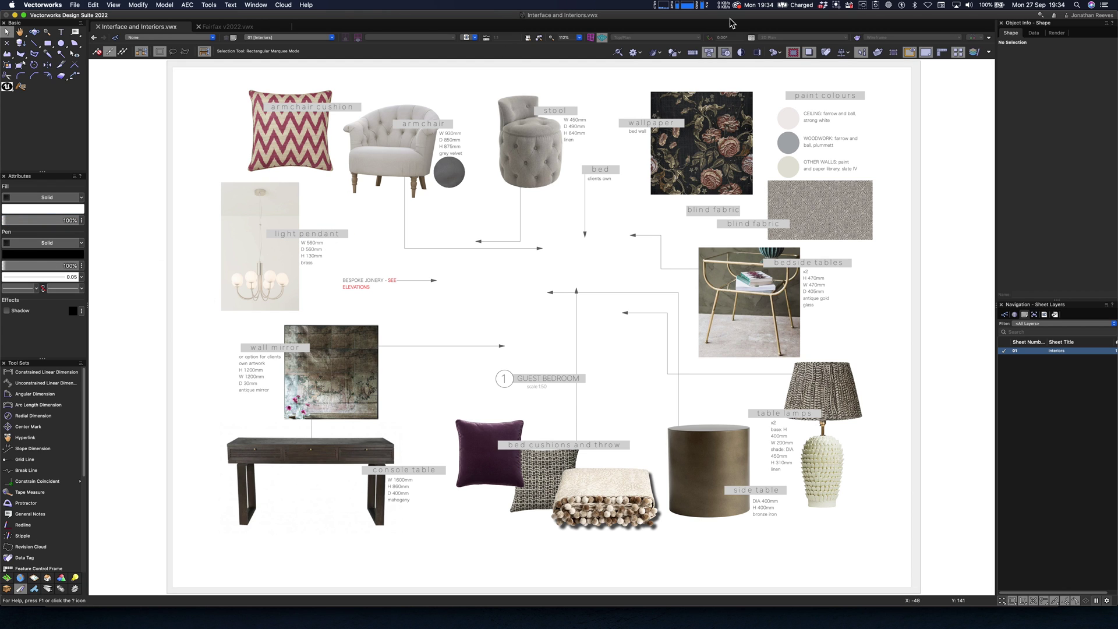
Step: Fade the wallpaper picture to about 63% opacity, then clear the selection
click(722, 161)
drag(69, 220, 42, 222)
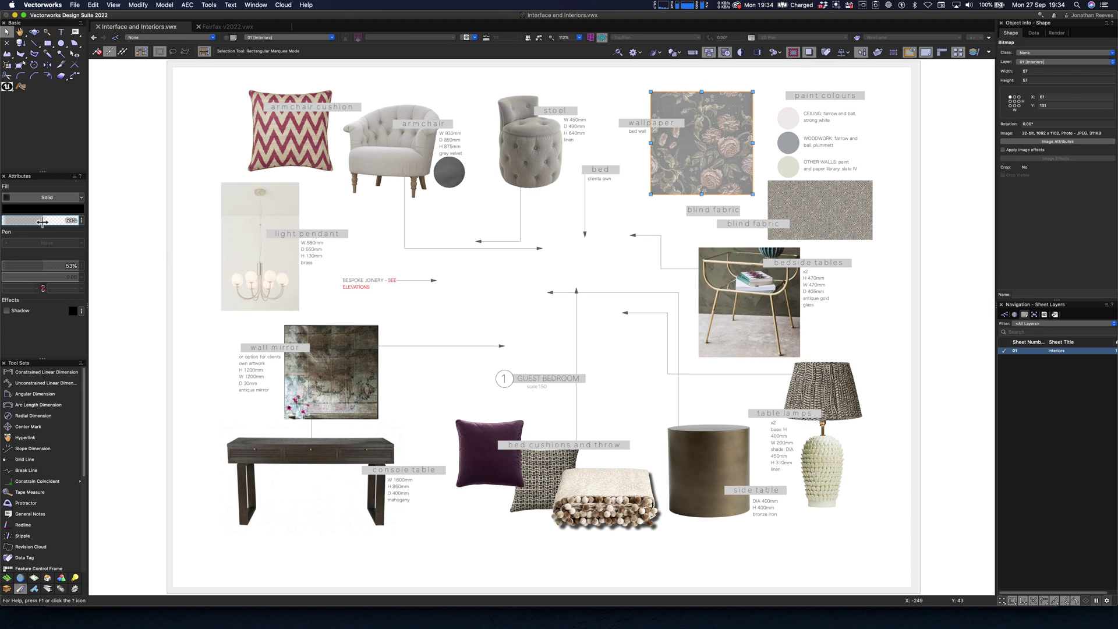
click(216, 113)
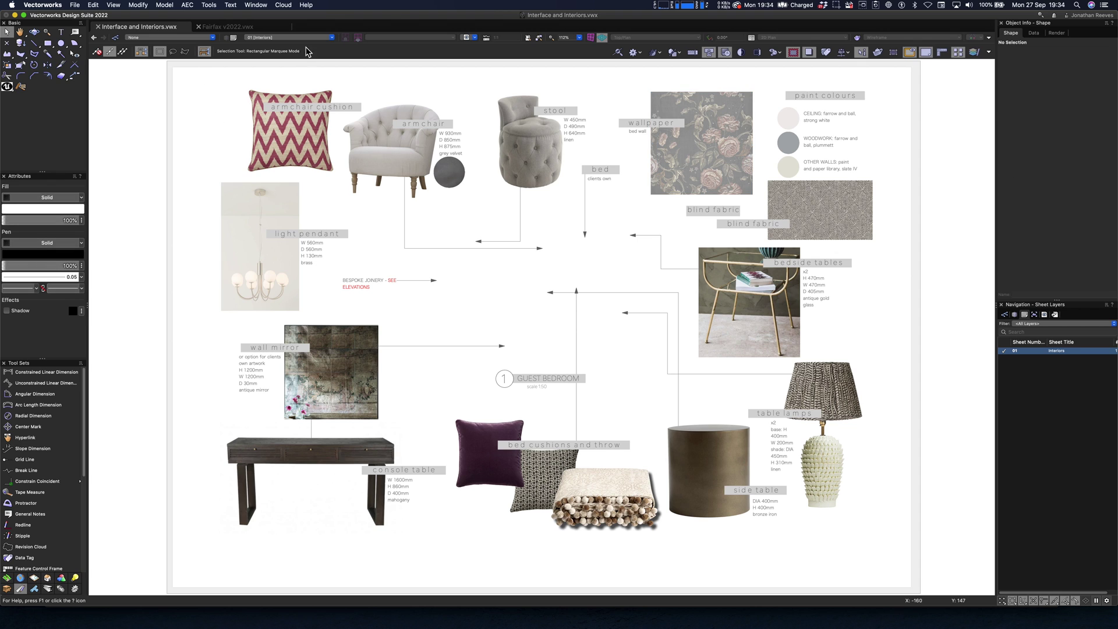
click(654, 314)
click(882, 310)
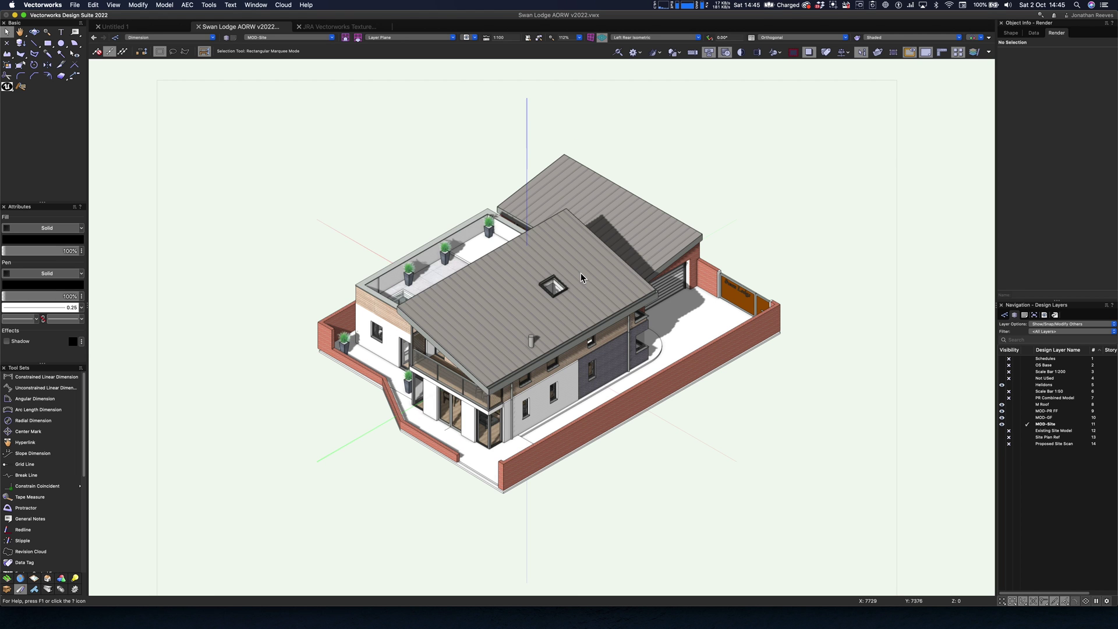
Step: Orbit the house to face the terrace side and zoom in on the roof terrace
key(shift+c)
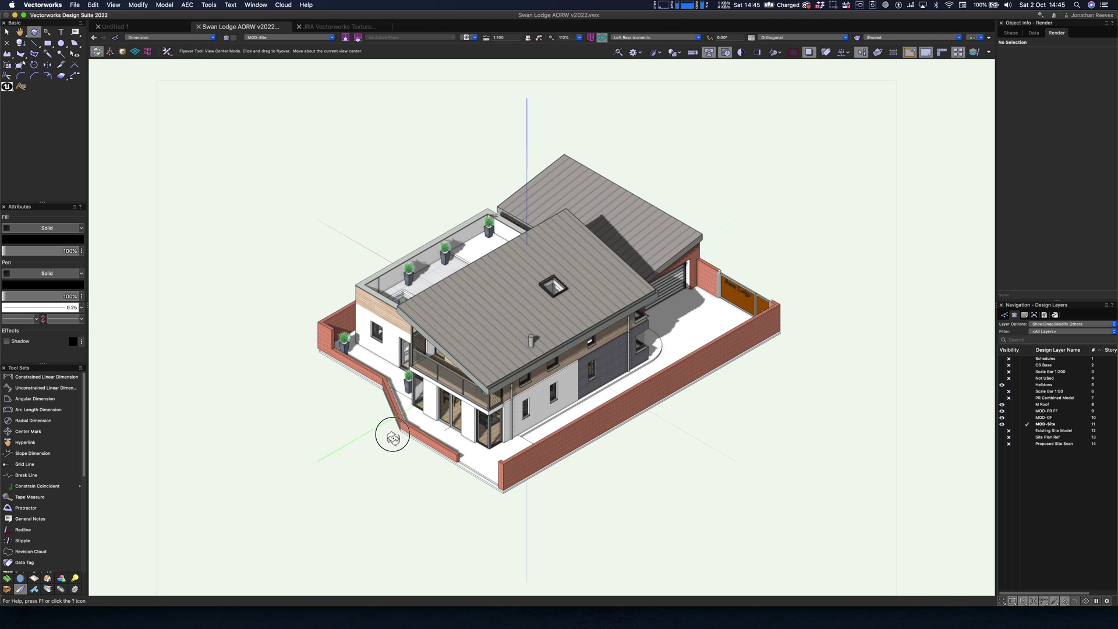
drag(413, 433, 500, 432)
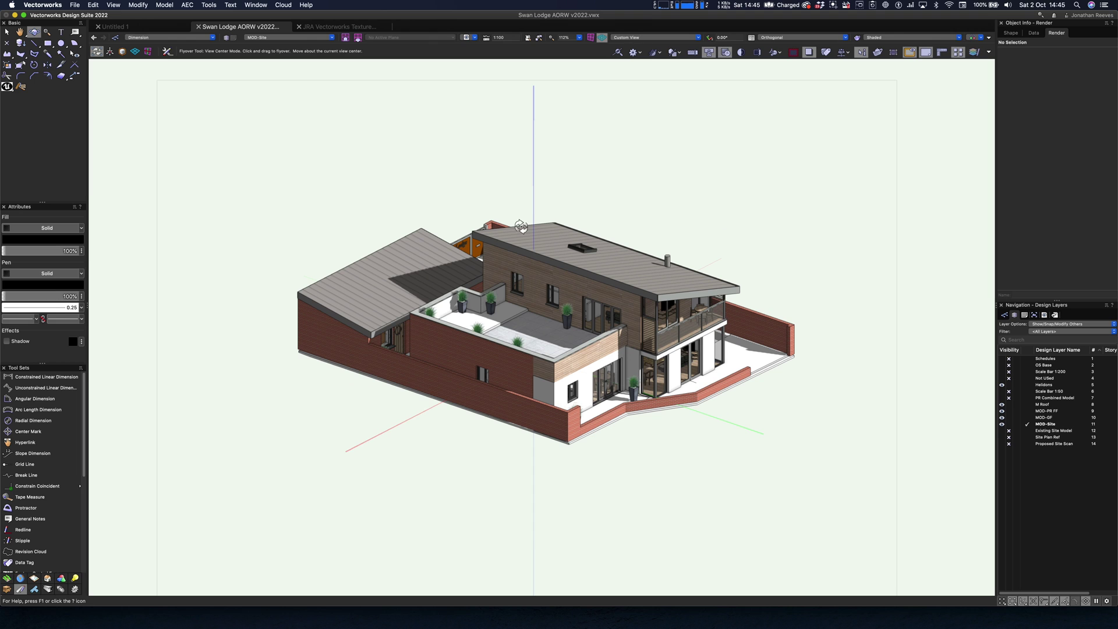
key(c)
drag(437, 183, 804, 468)
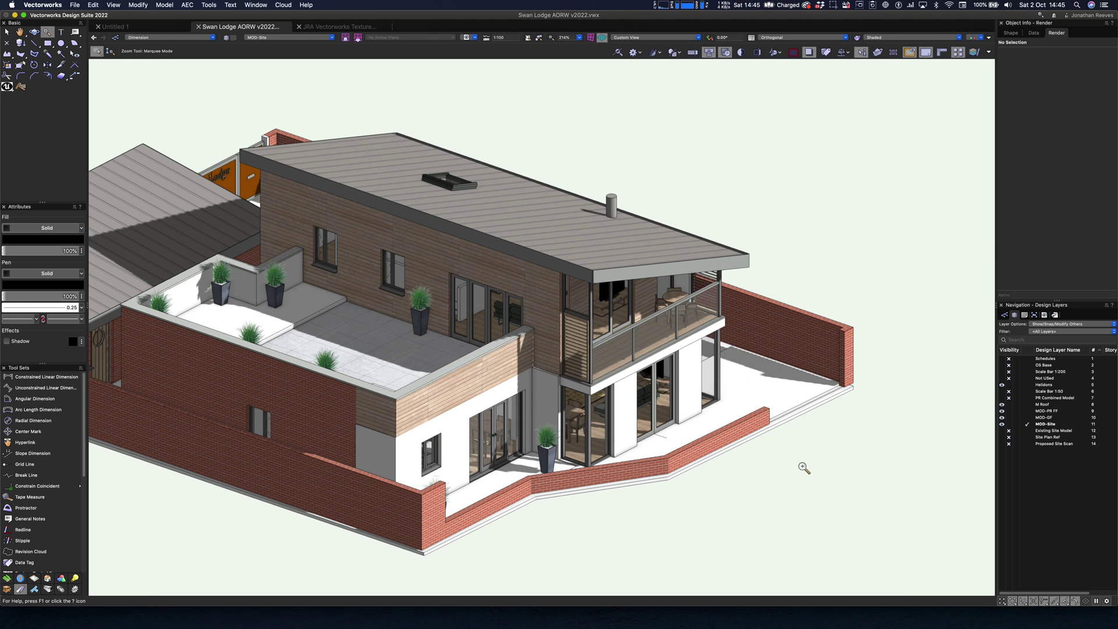
Step: Select the terrace floor and show its Render settings in Object Info
key(x)
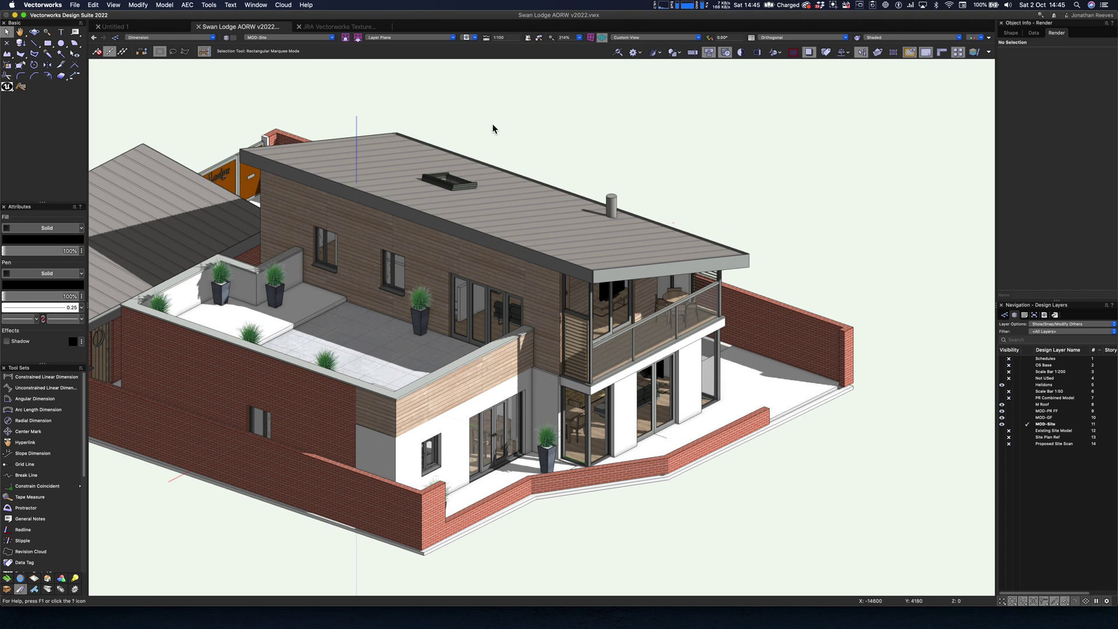
click(318, 305)
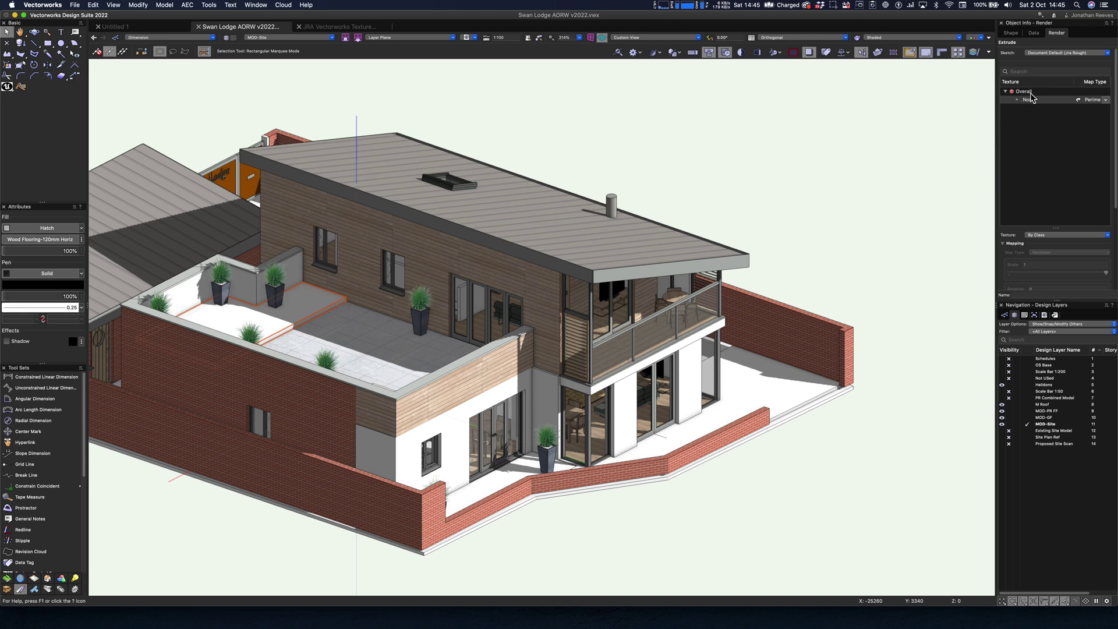
click(1010, 33)
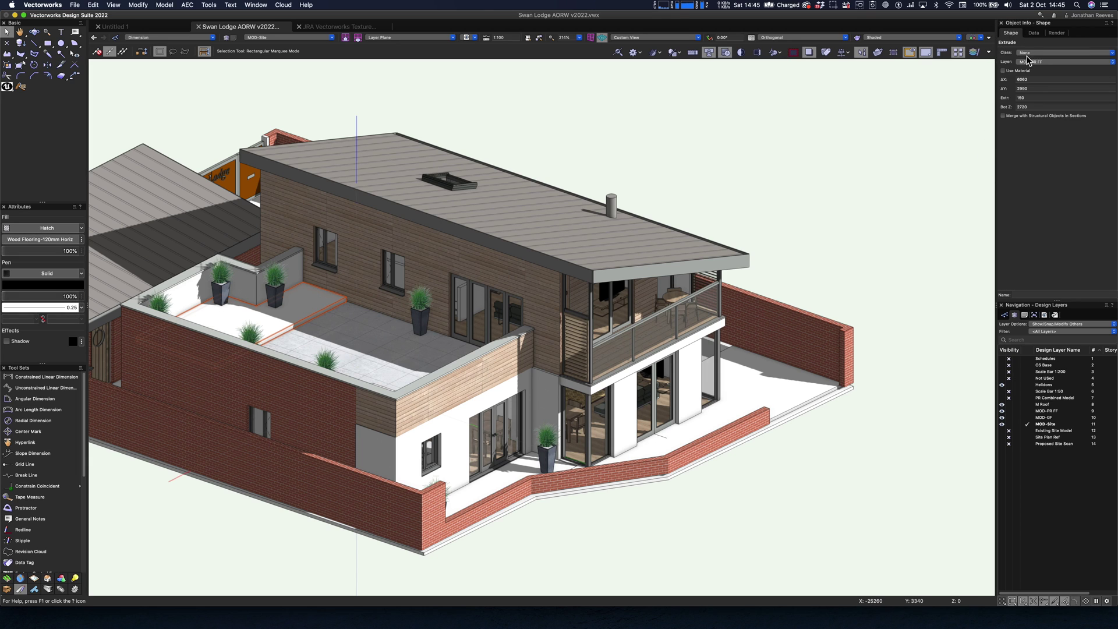
click(1056, 33)
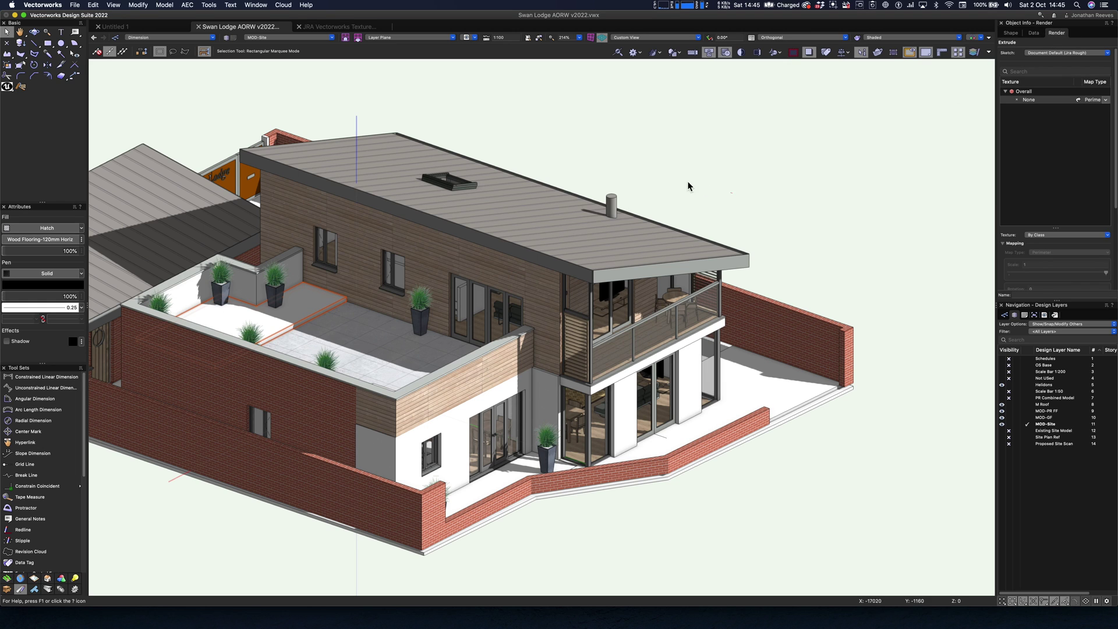
Step: Apply the Decking PlanksA texture to the terrace floor's top face
key(super+r)
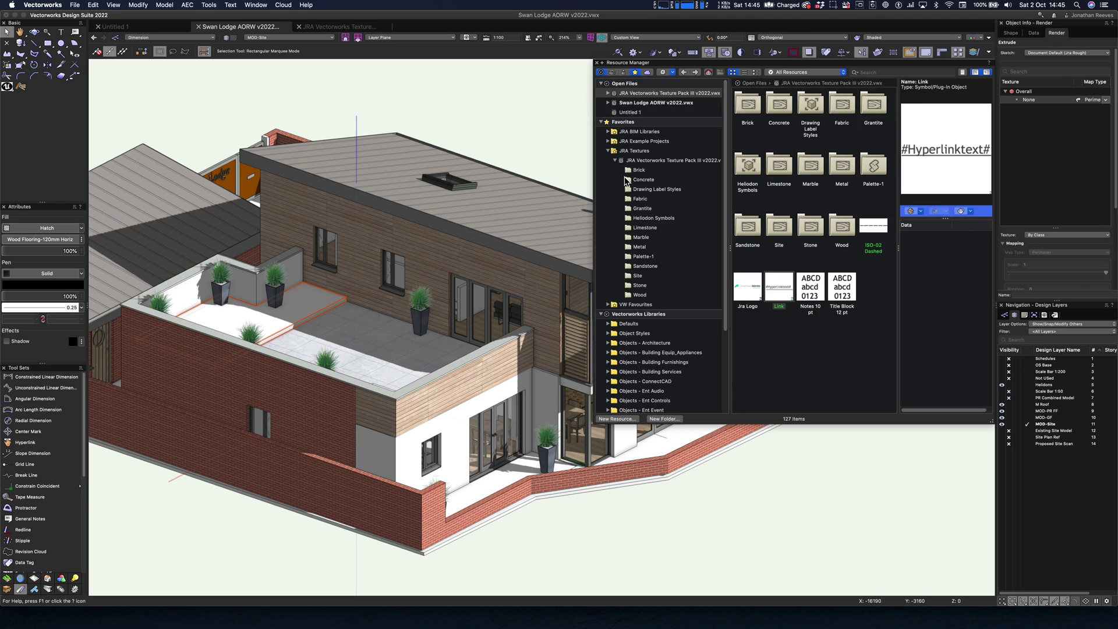
click(629, 103)
scroll(862, 227, down, 5)
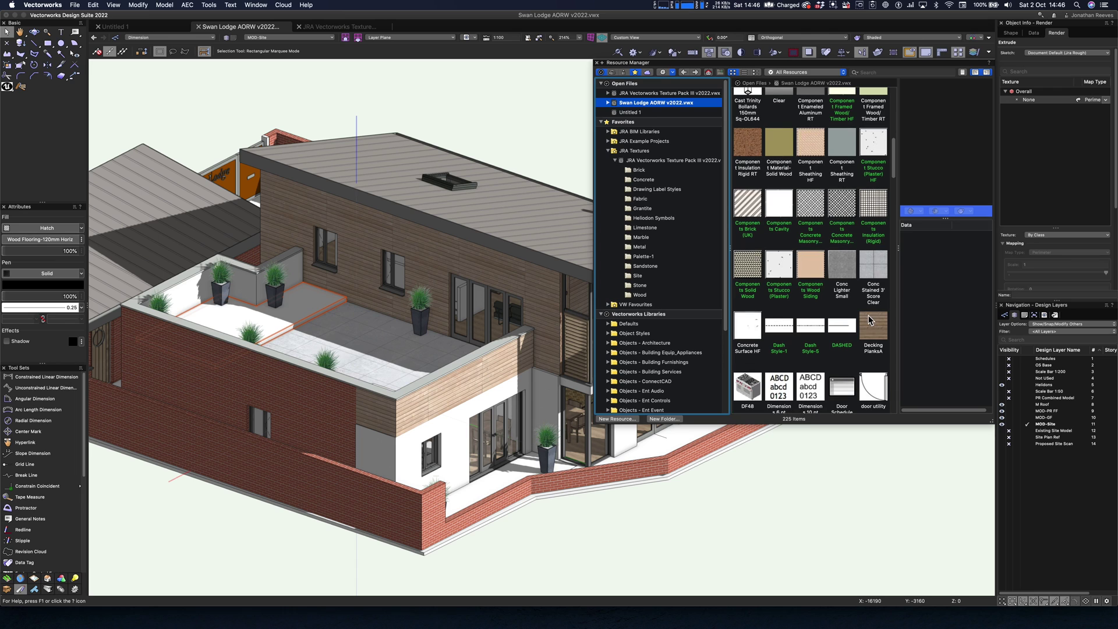
click(871, 324)
drag(873, 329, 323, 301)
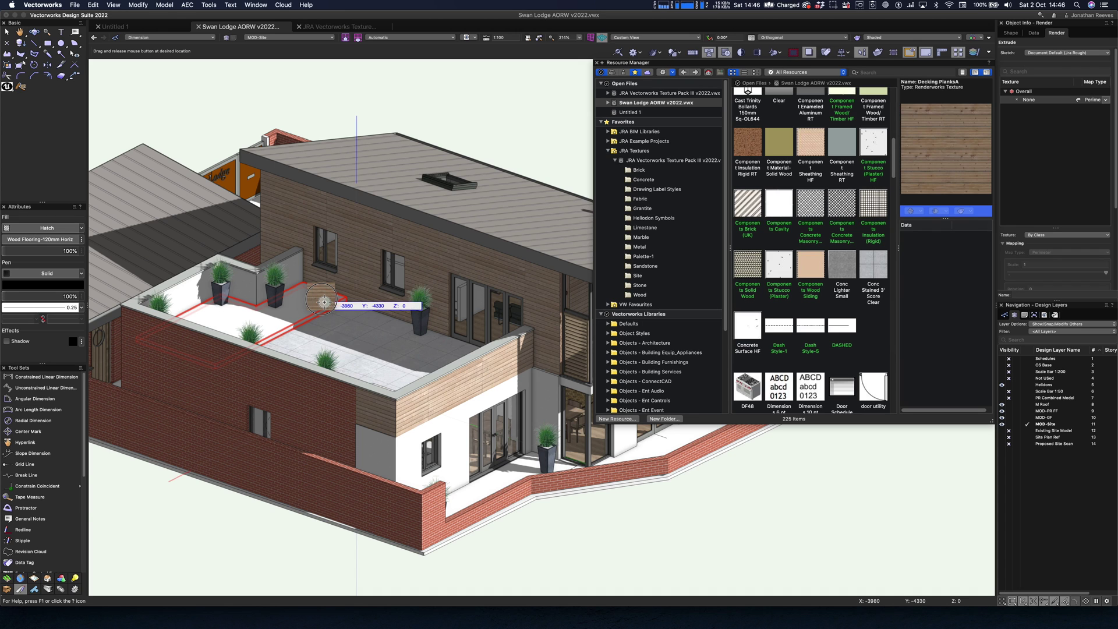
drag(325, 301, 317, 305)
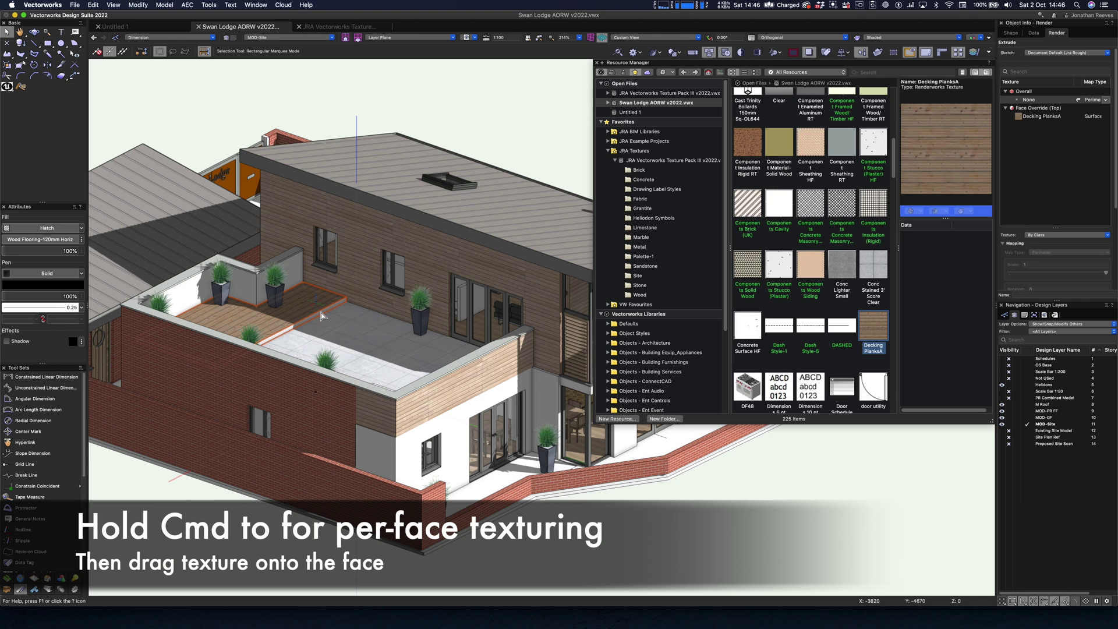
Step: Apply Conc Lighter Small to the terrace floor's side face
scroll(322, 317, up, 10)
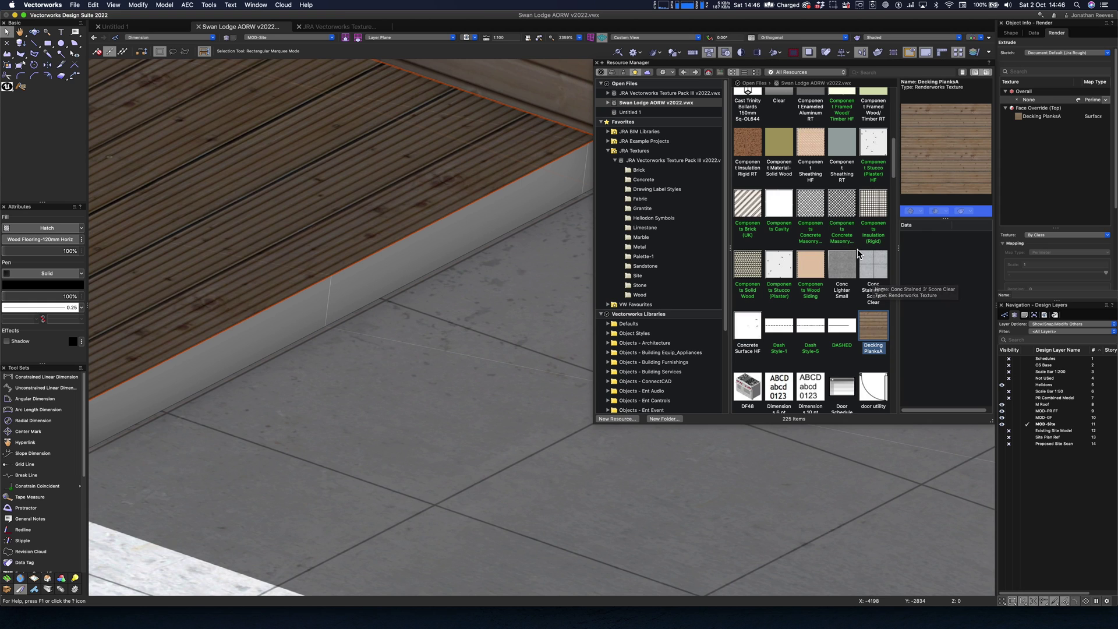
drag(844, 271, 456, 245)
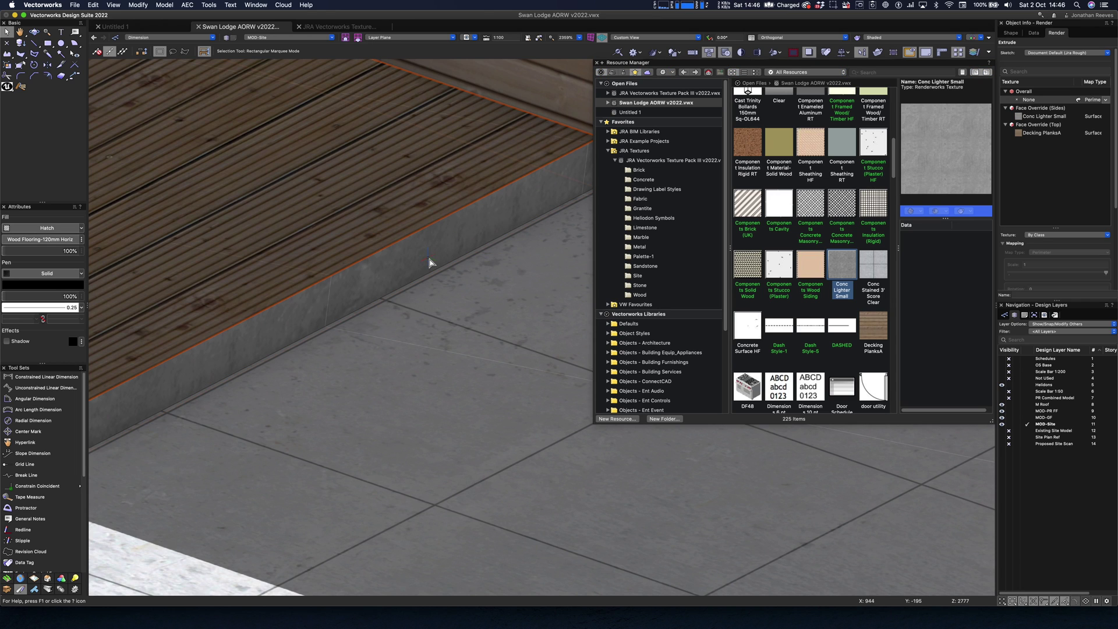
scroll(429, 263, down, 3)
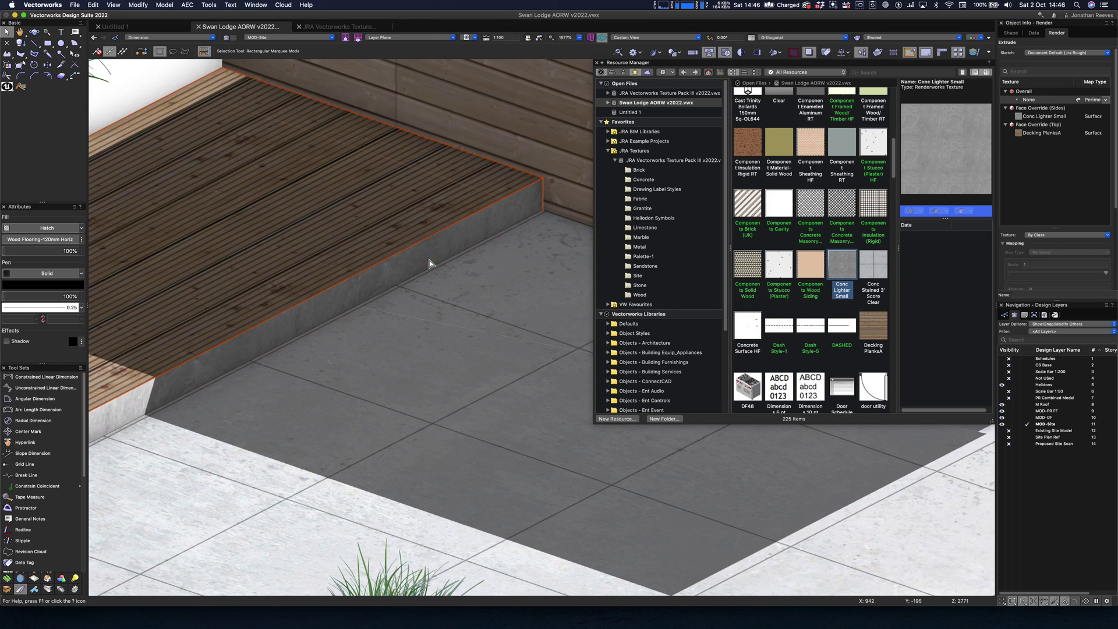
right_click(232, 198)
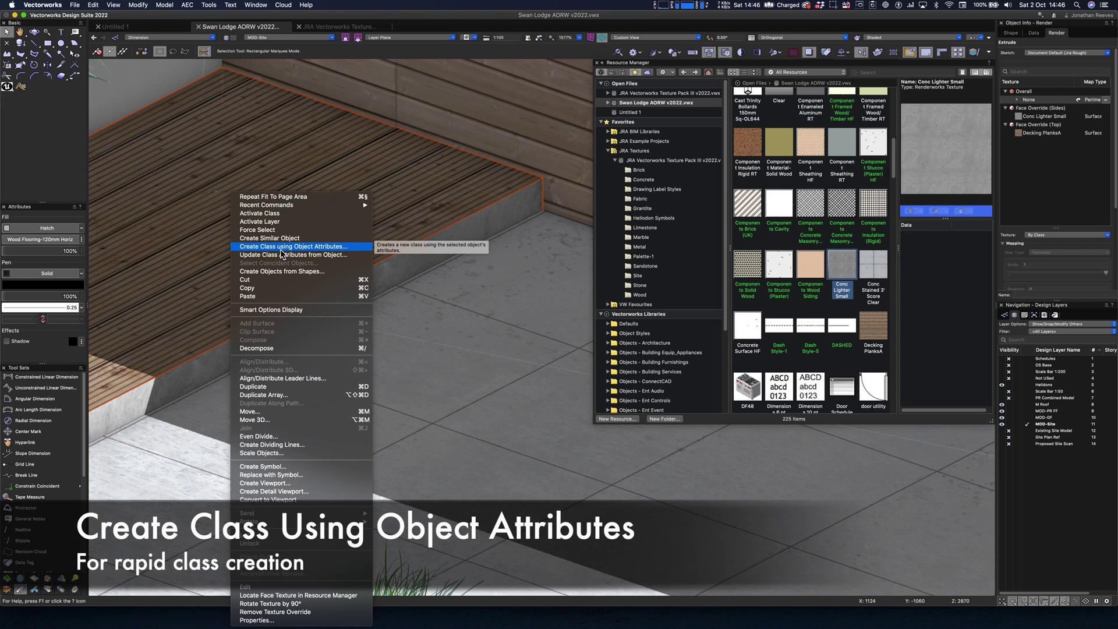
Step: Create a new class 'Decking 1' from the terrace floor's attributes
click(280, 247)
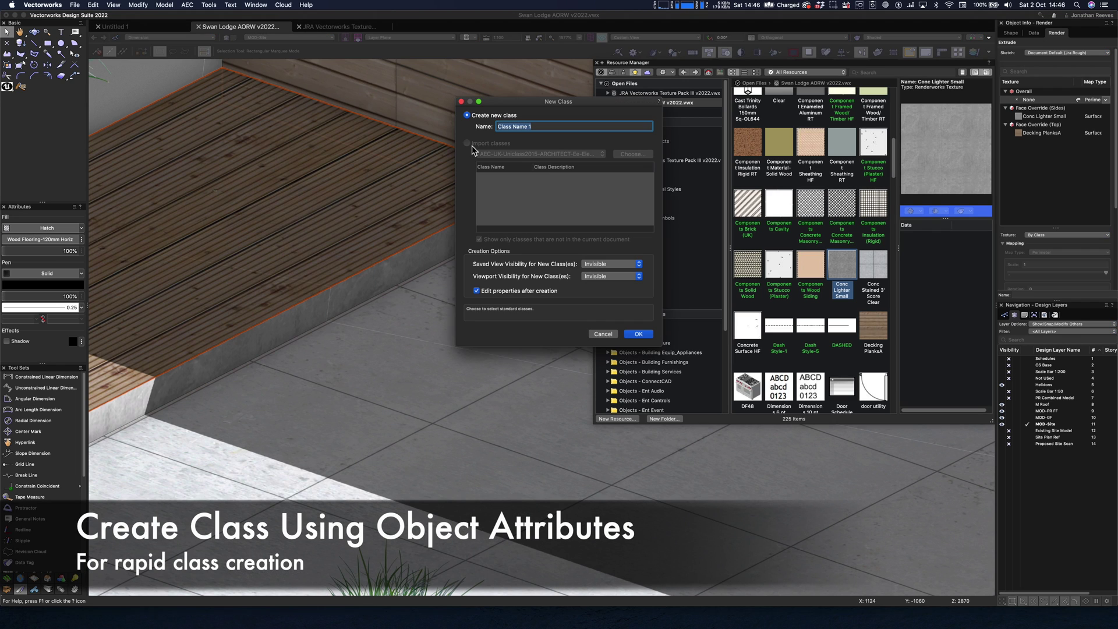
text(Decking)
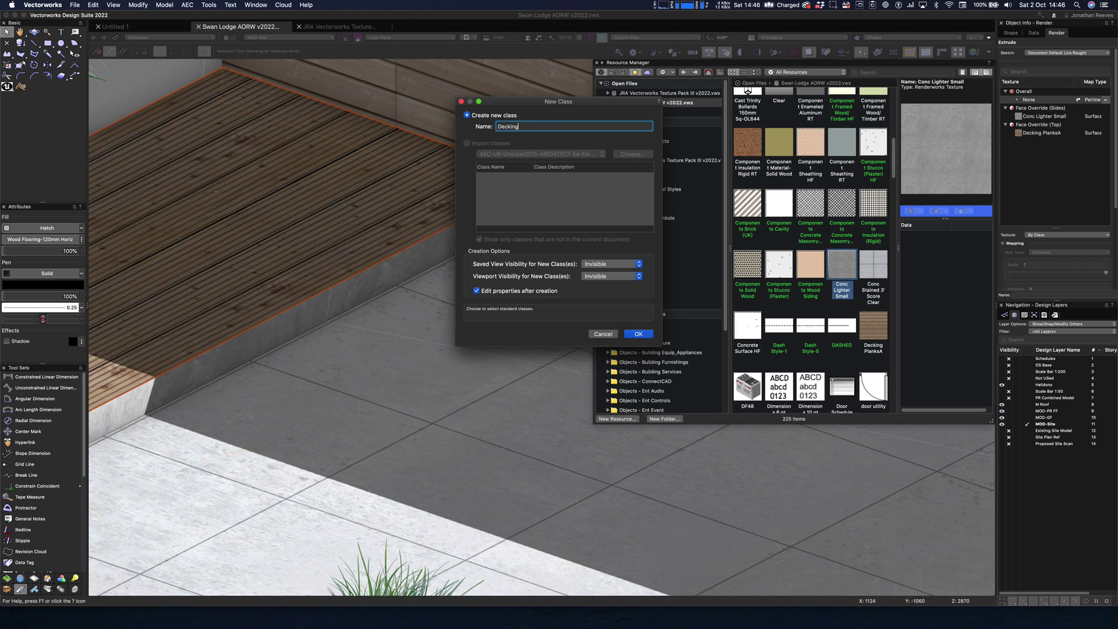
text( 1)
click(638, 334)
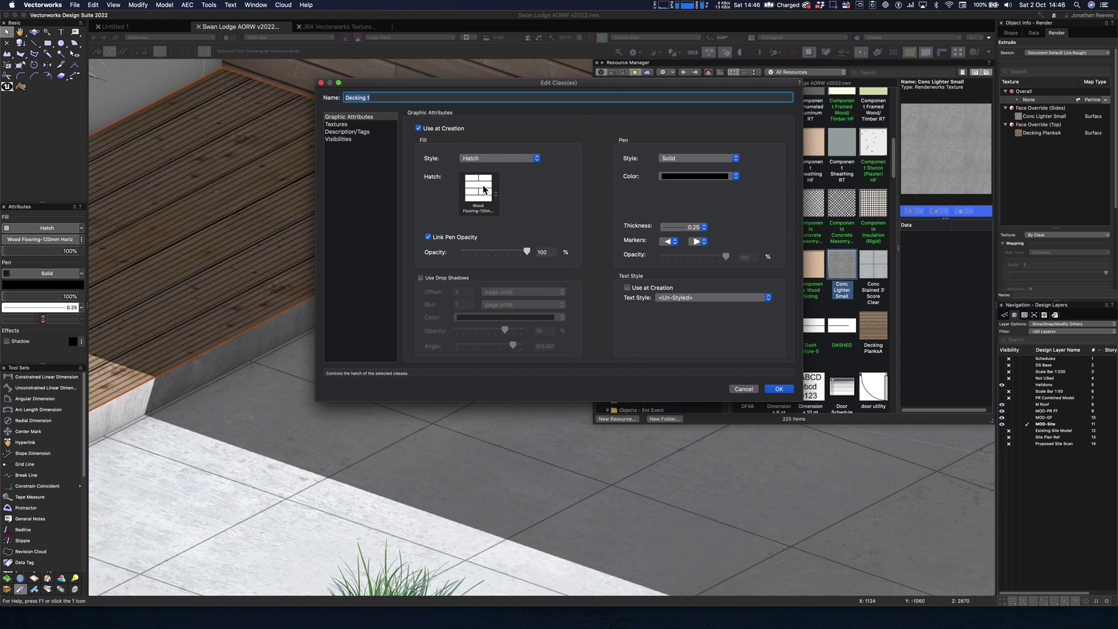
Step: Enable a texture for the Decking 1 class and set it to Decking PlanksA
click(352, 125)
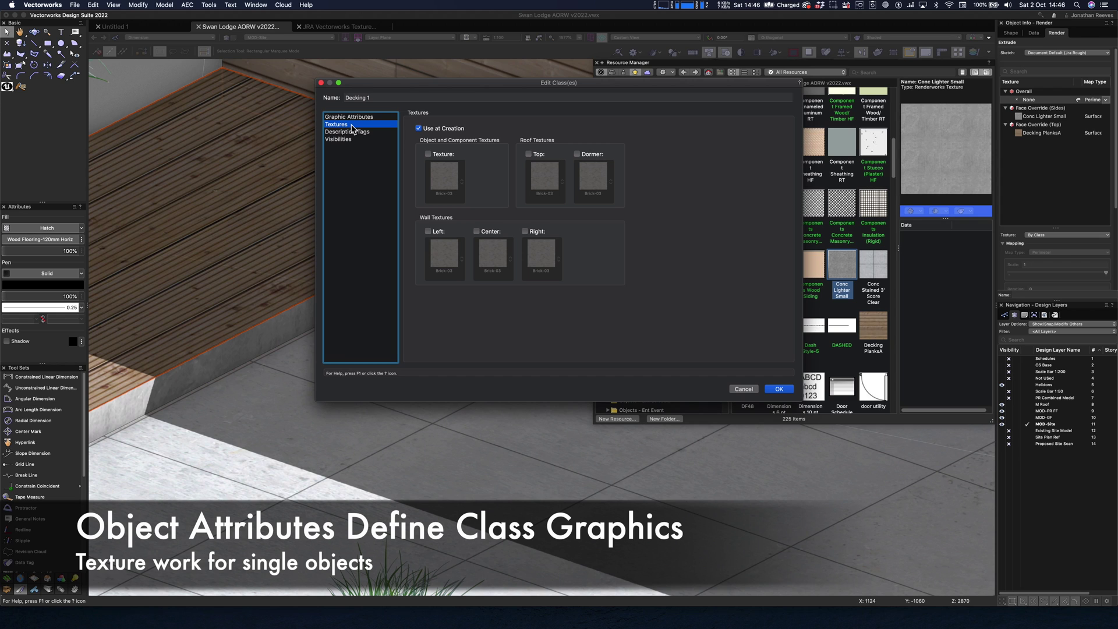
click(428, 155)
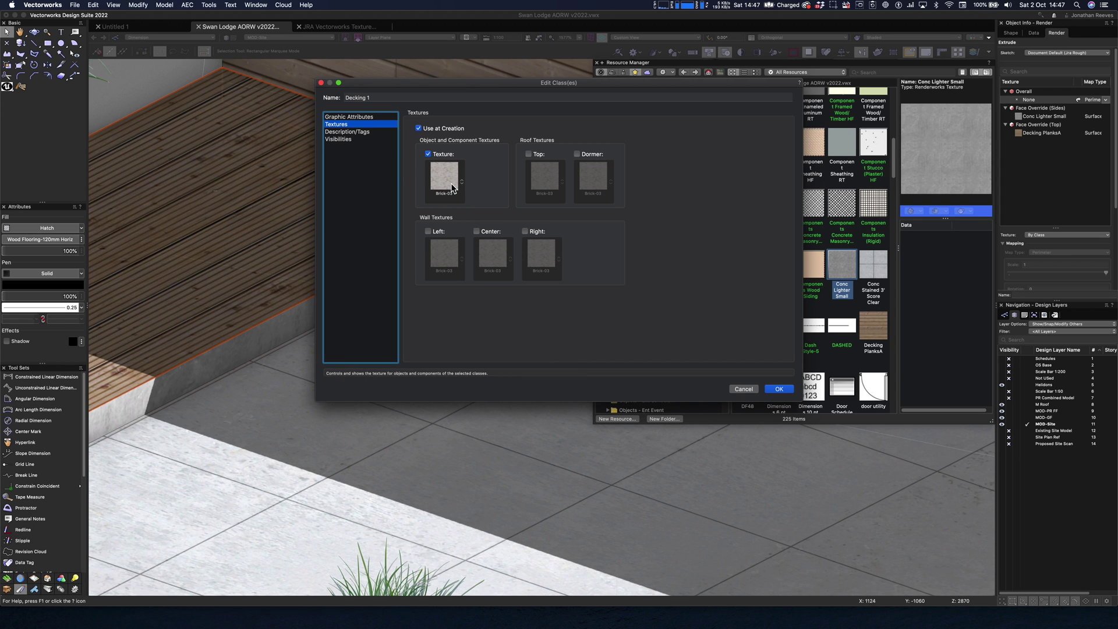
click(452, 187)
double_click(542, 366)
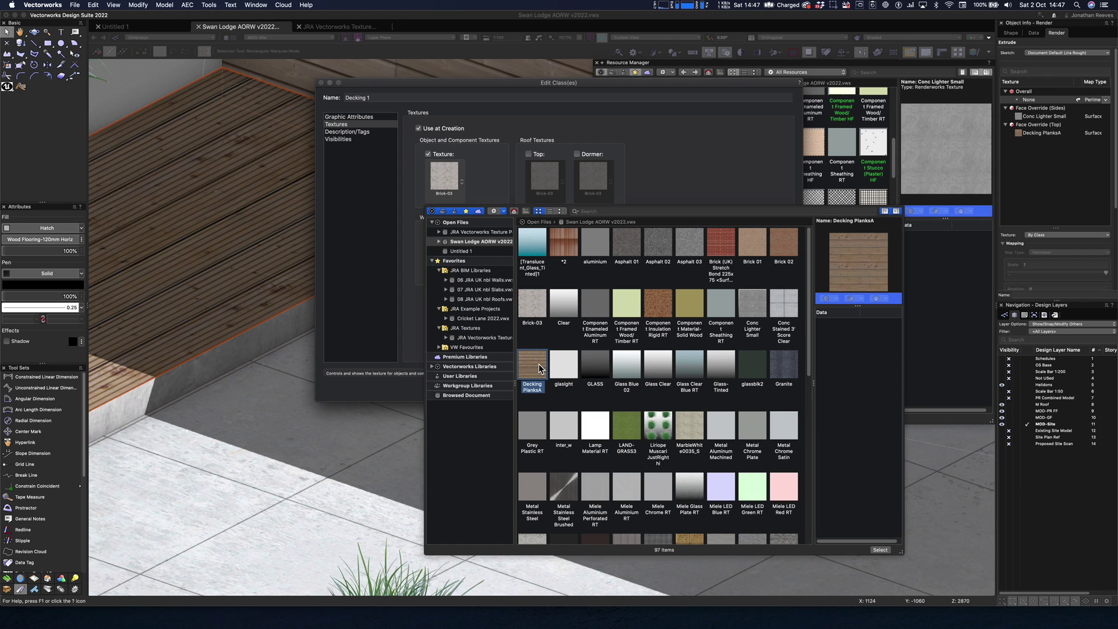
click(780, 389)
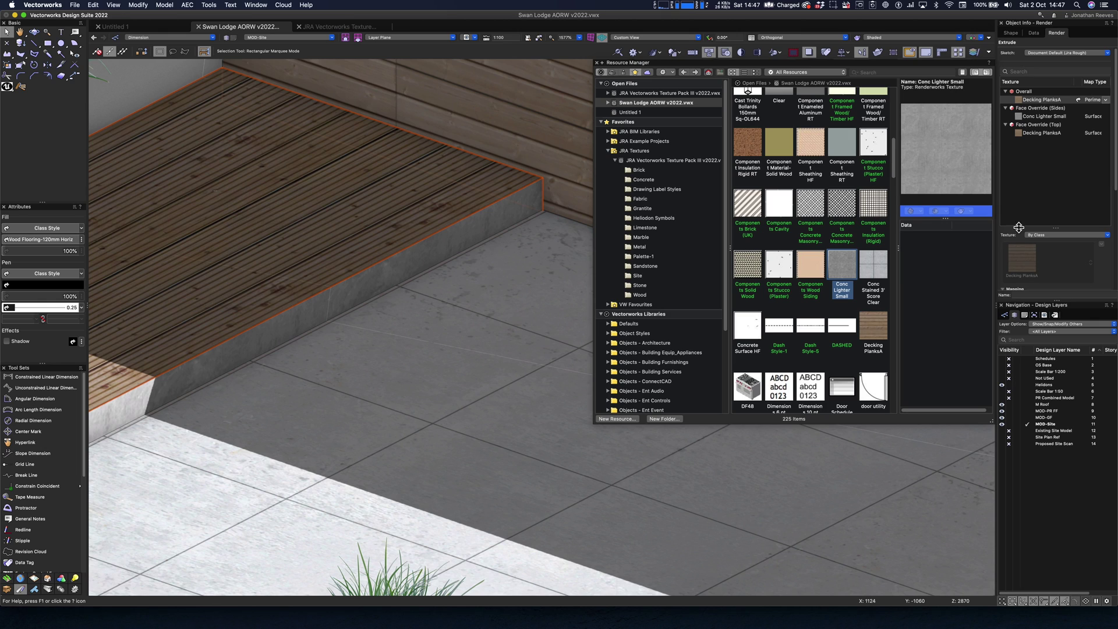
Step: Switch the side-face override from Conc Lighter Small to By Class, then fit the whole house in view
click(1011, 34)
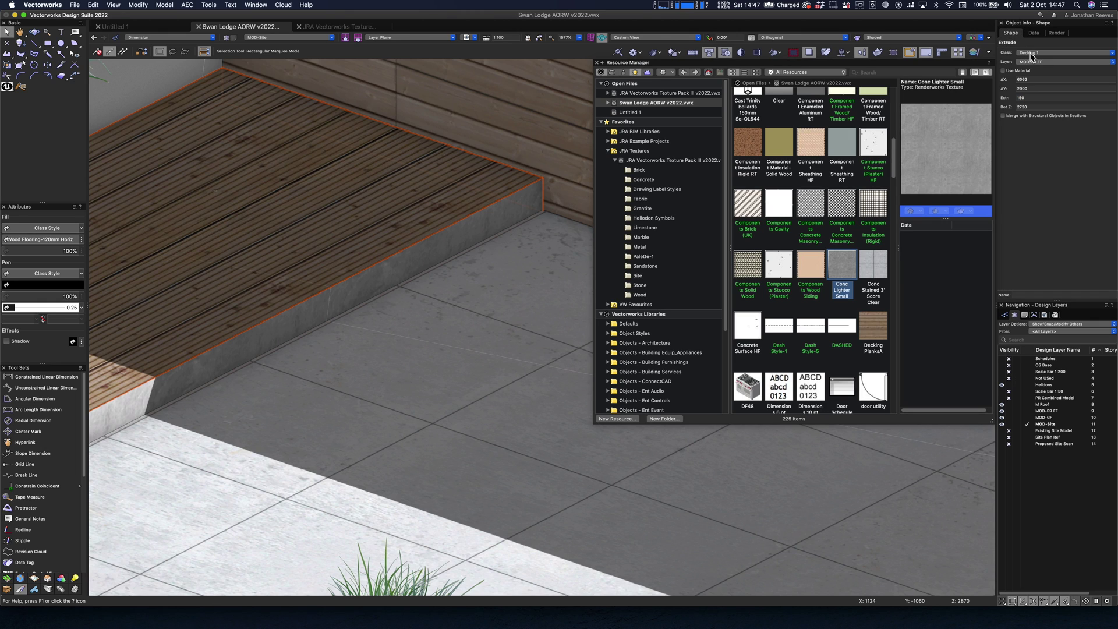
click(1058, 34)
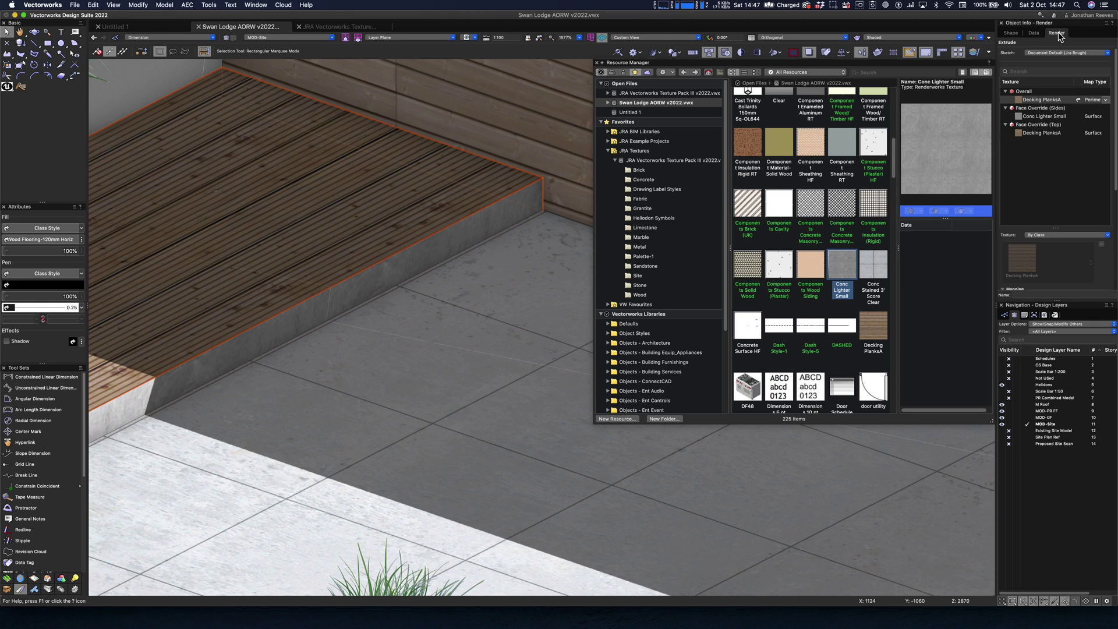
click(1032, 120)
click(1042, 235)
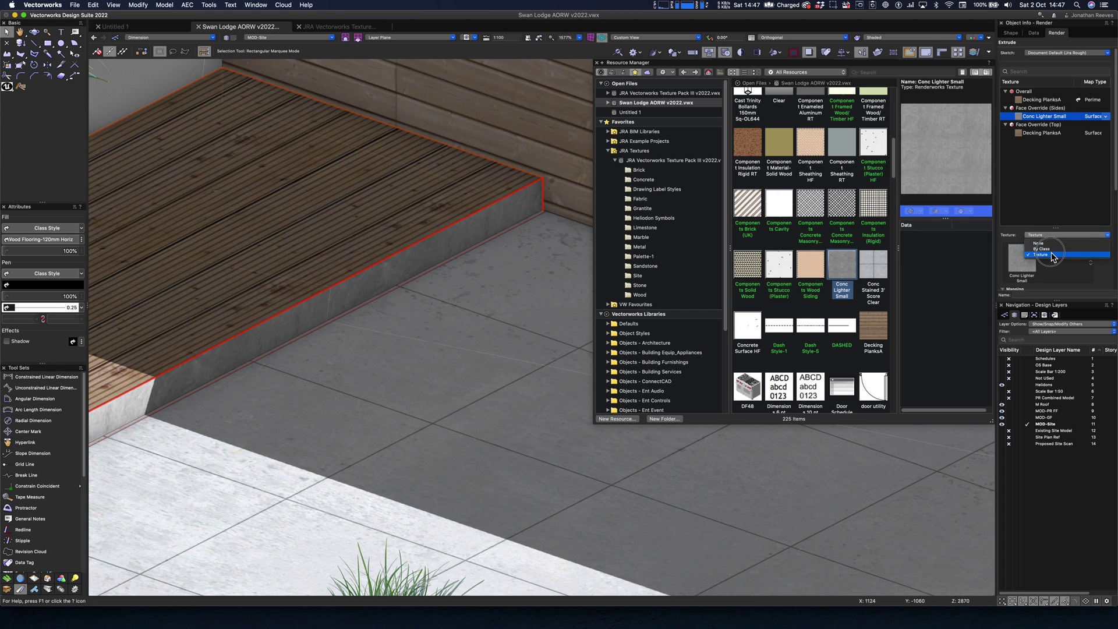
click(1048, 250)
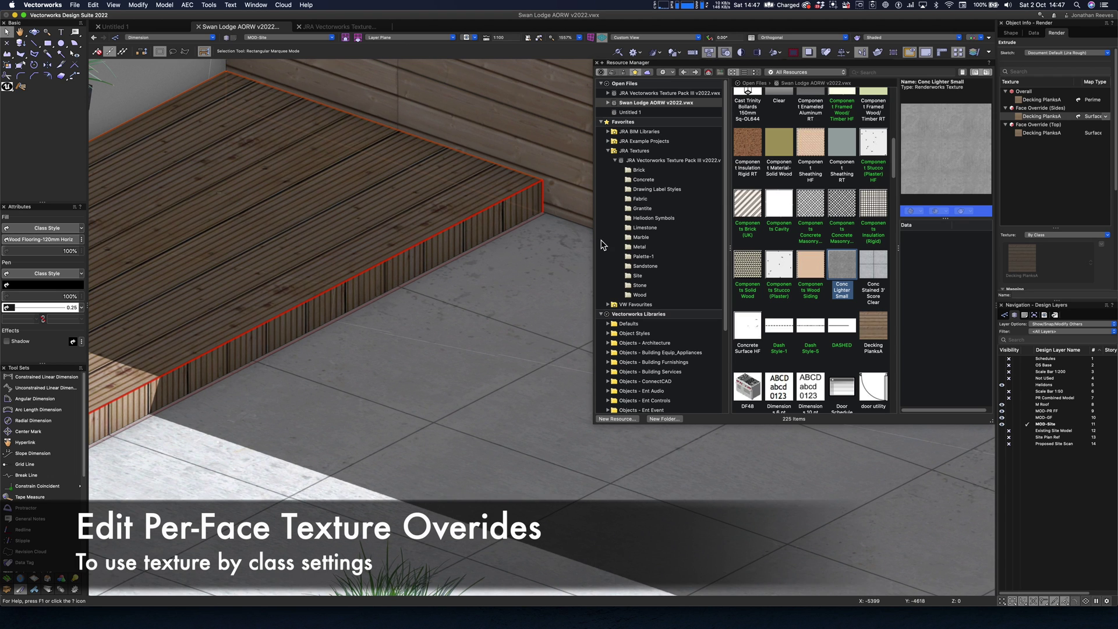
key(super+r)
key(super+6)
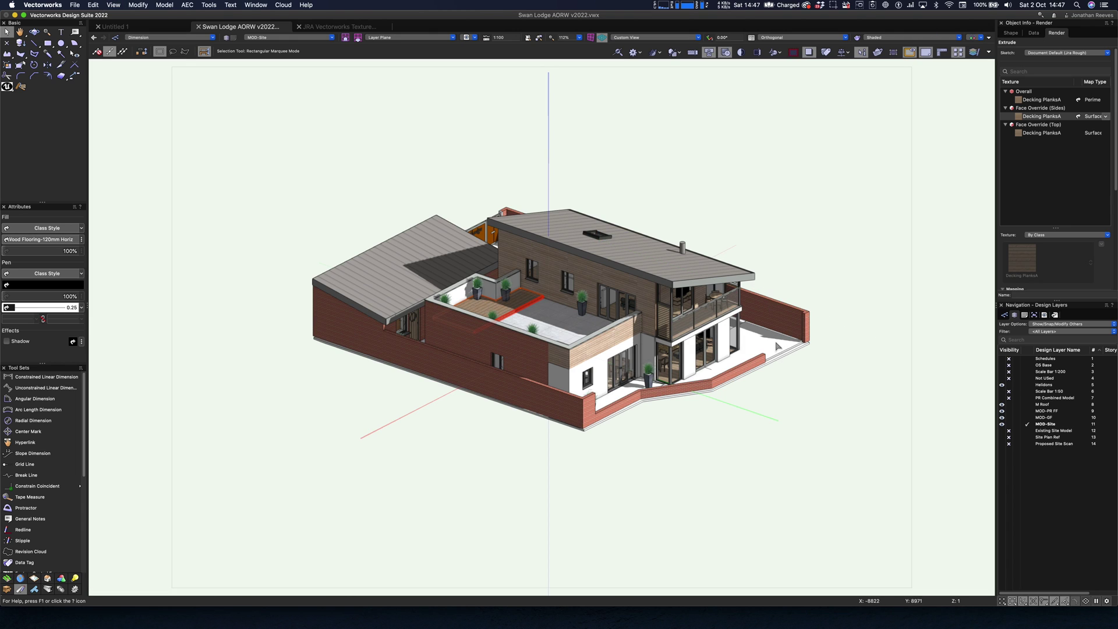
Step: Orbit the model and eyedrop the roof deck's class and attributes onto the lower terrace
key(c)
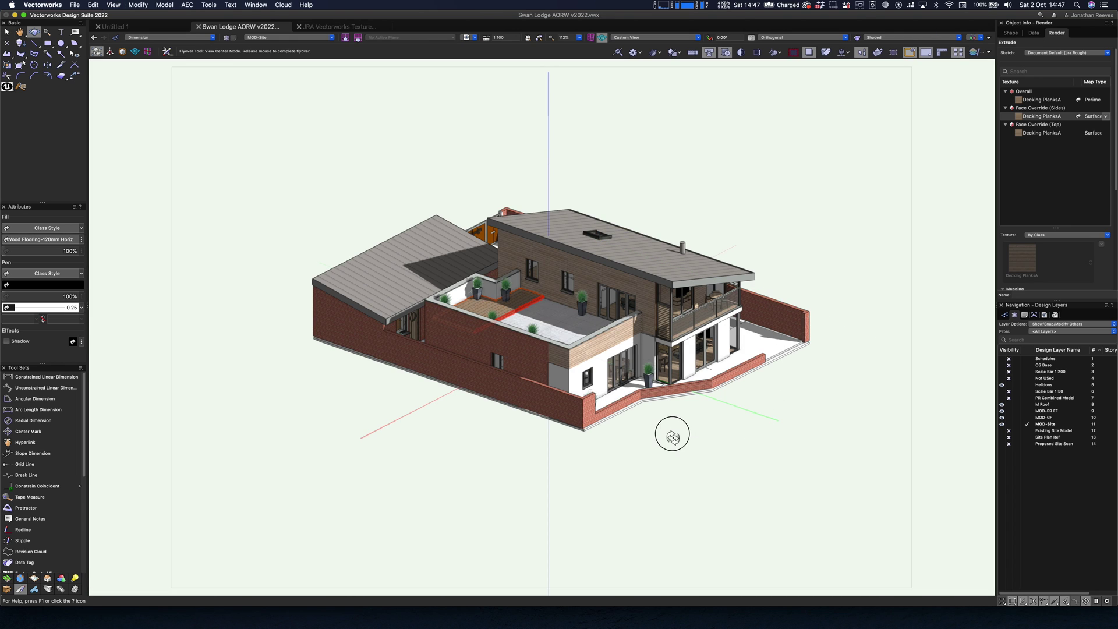
drag(673, 437, 648, 439)
key(i)
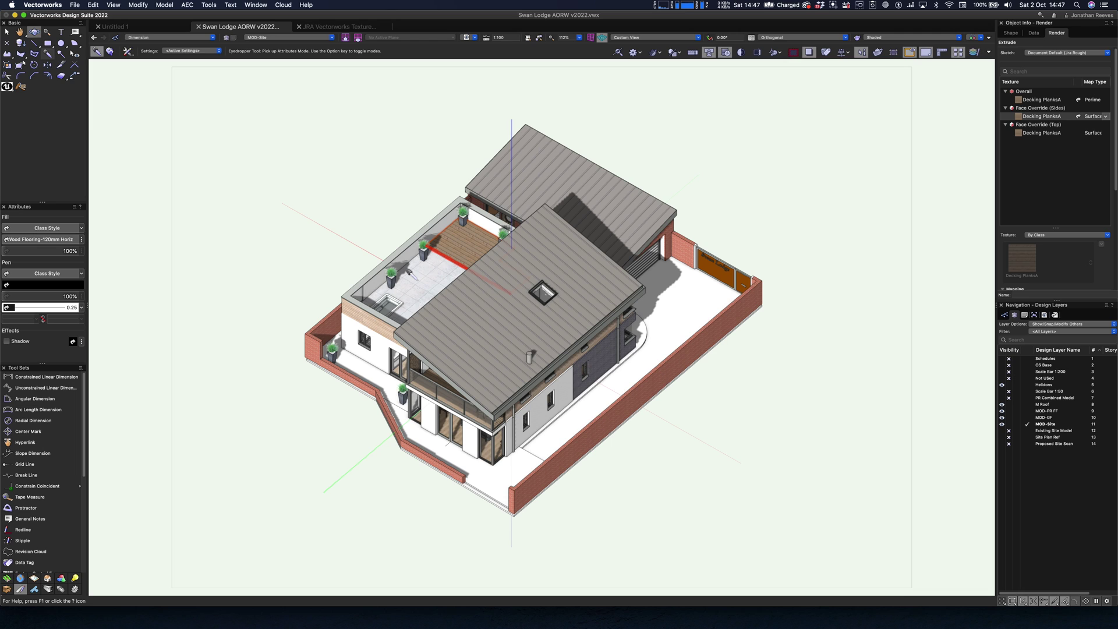
click(475, 244)
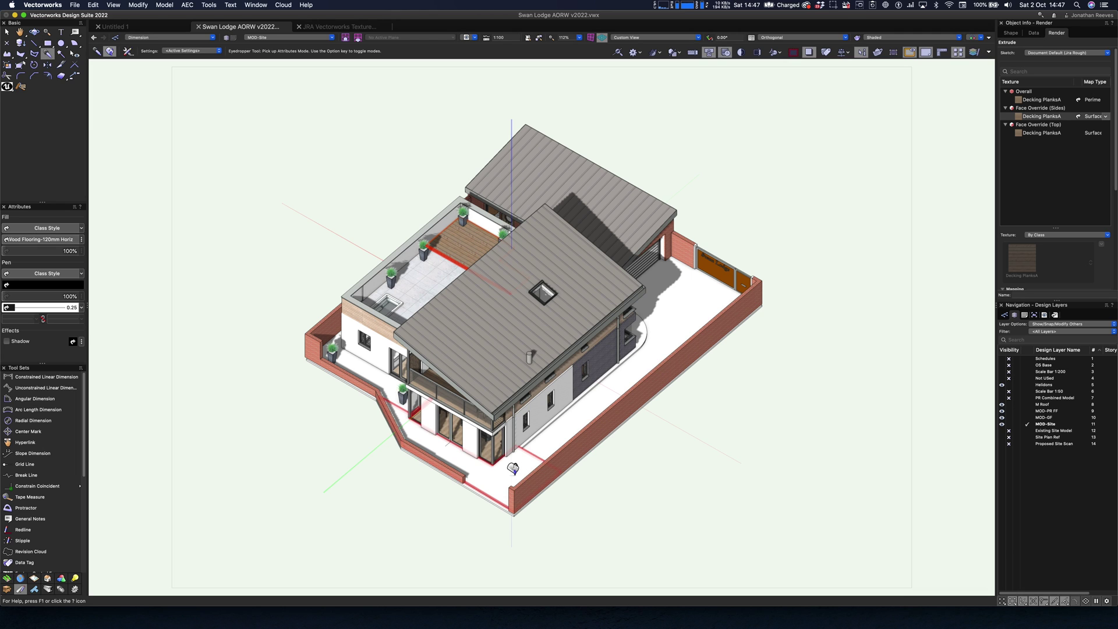
click(512, 468)
Step: Select the site slab around the house, check its class, and open the Resource Manager
key(x)
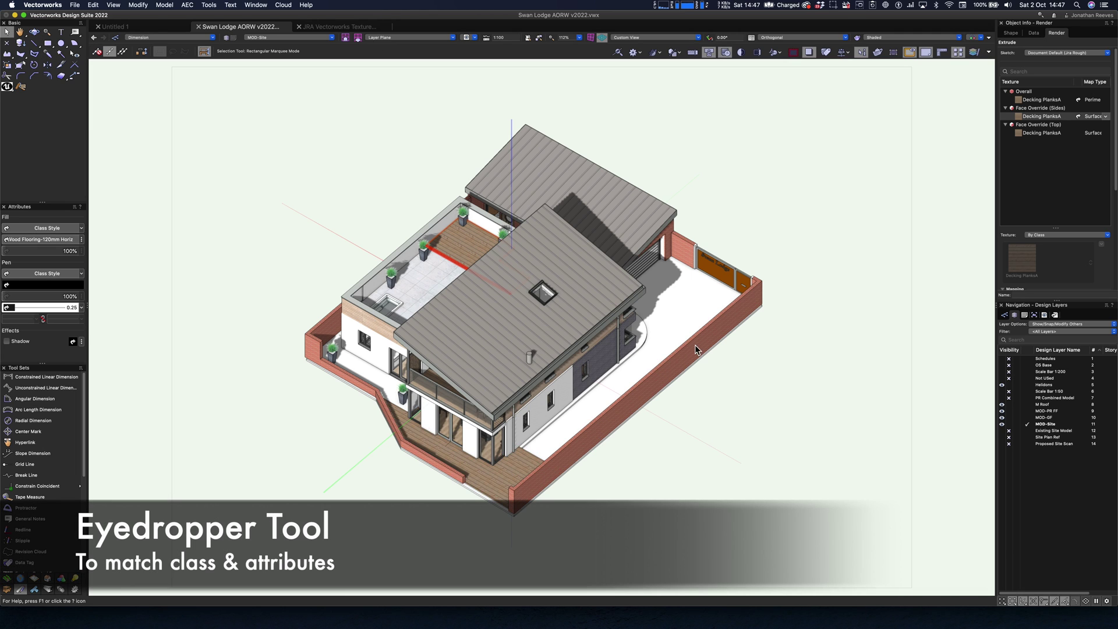
click(693, 303)
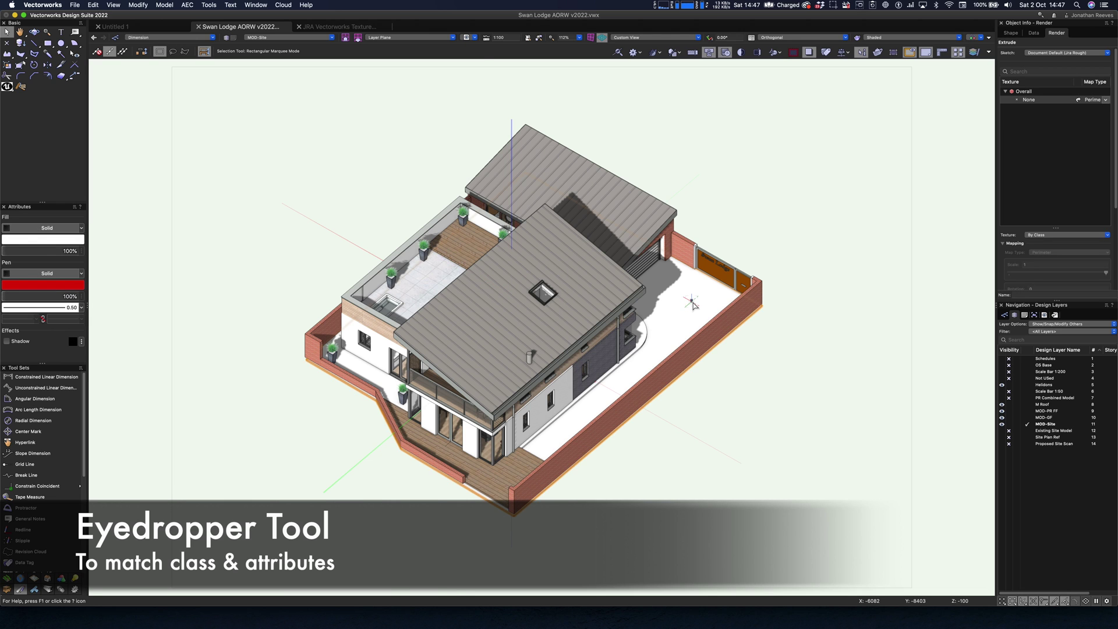
scroll(693, 302, up, 3)
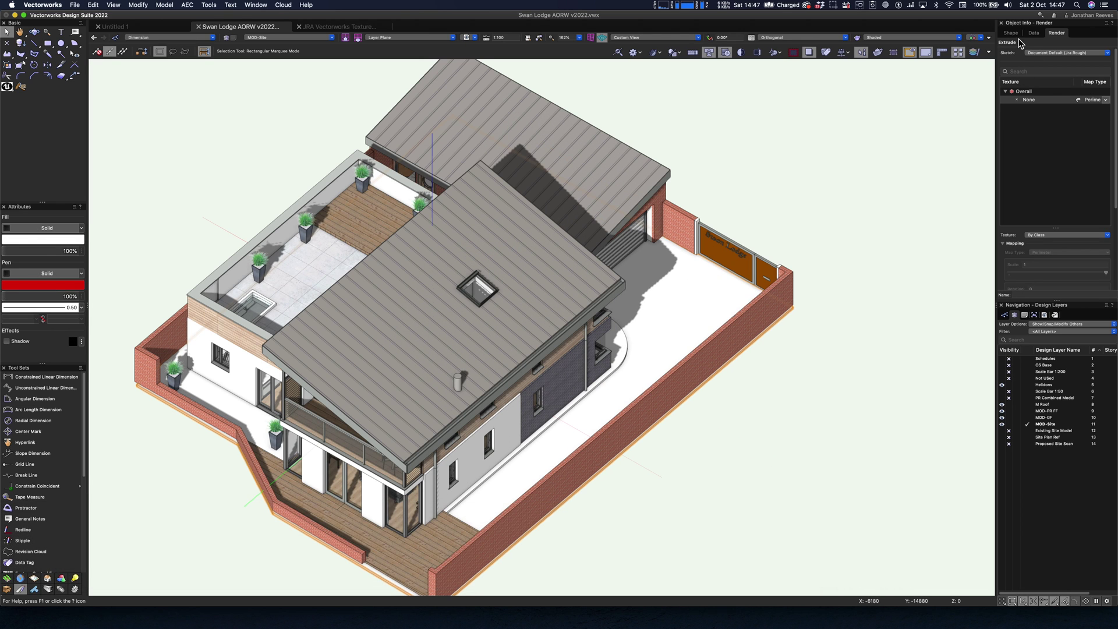
click(1013, 35)
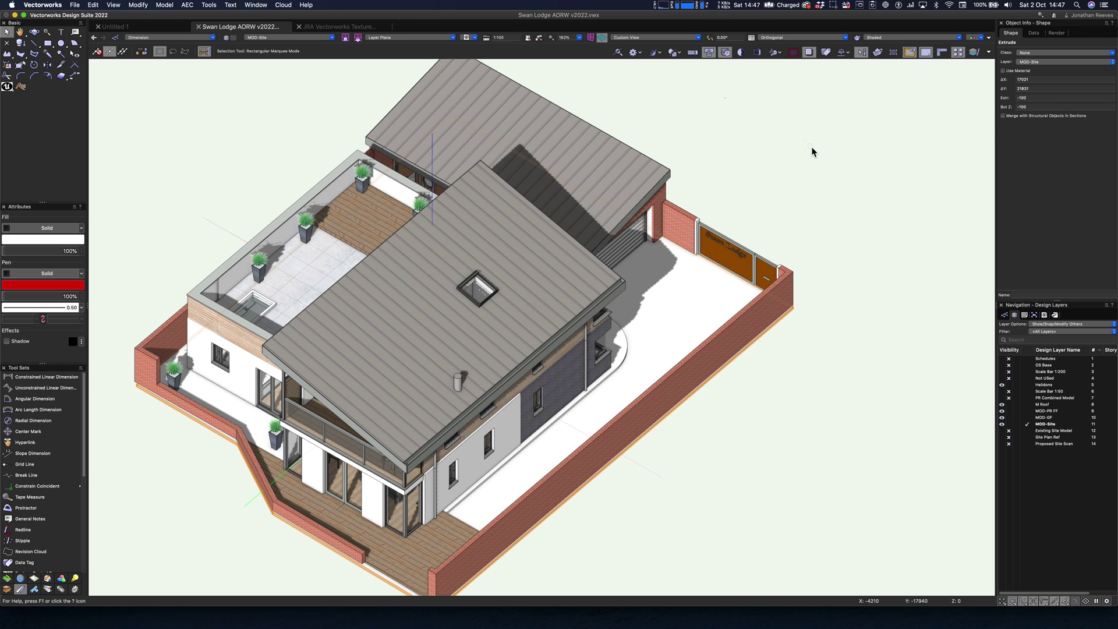
key(super+r)
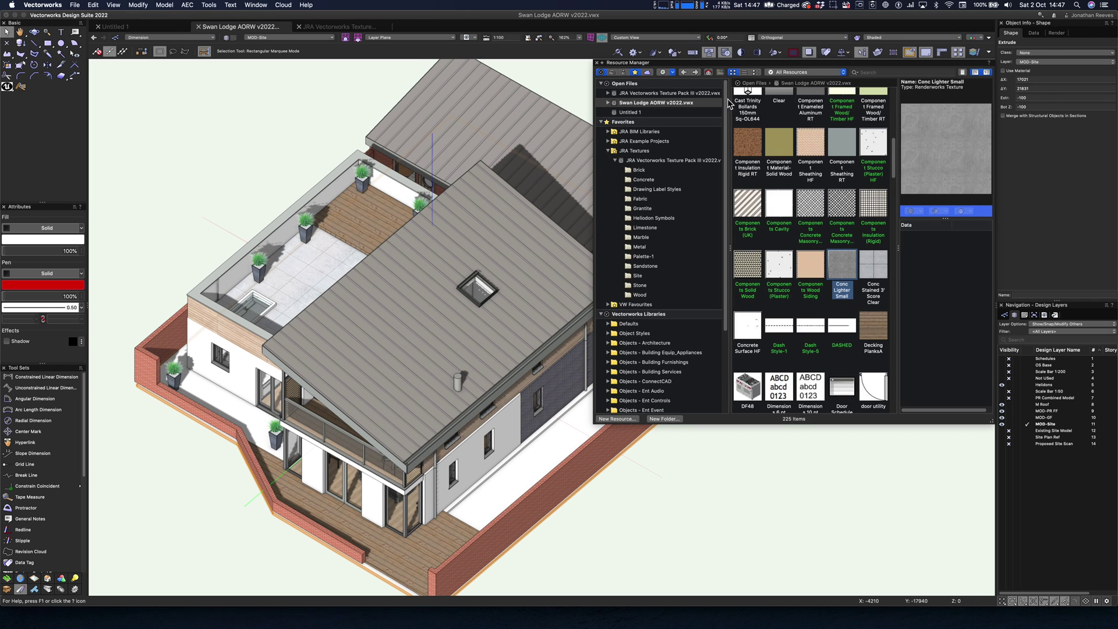
Step: Apply the Asphalt 02 texture to the selected site slab and close the Resource Manager
scroll(868, 177, up, 5)
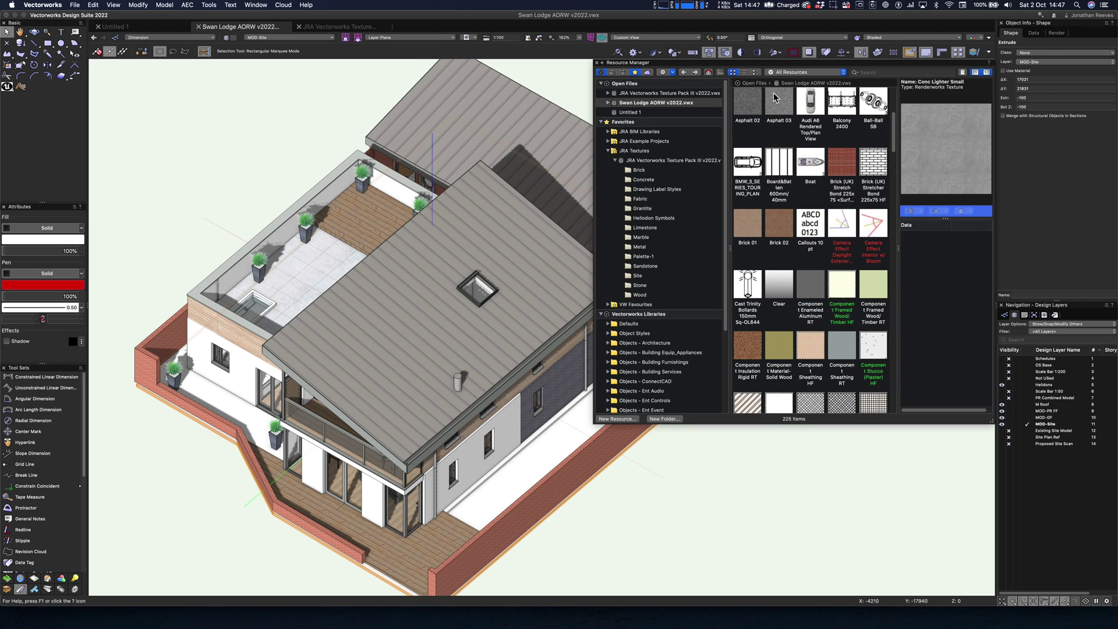
click(751, 108)
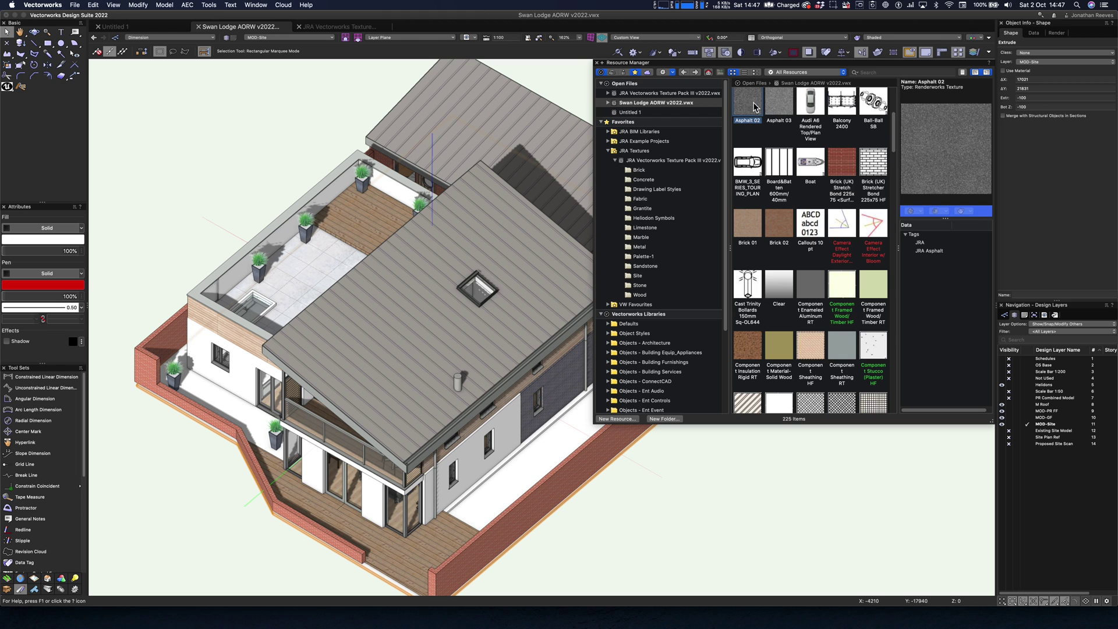
right_click(760, 108)
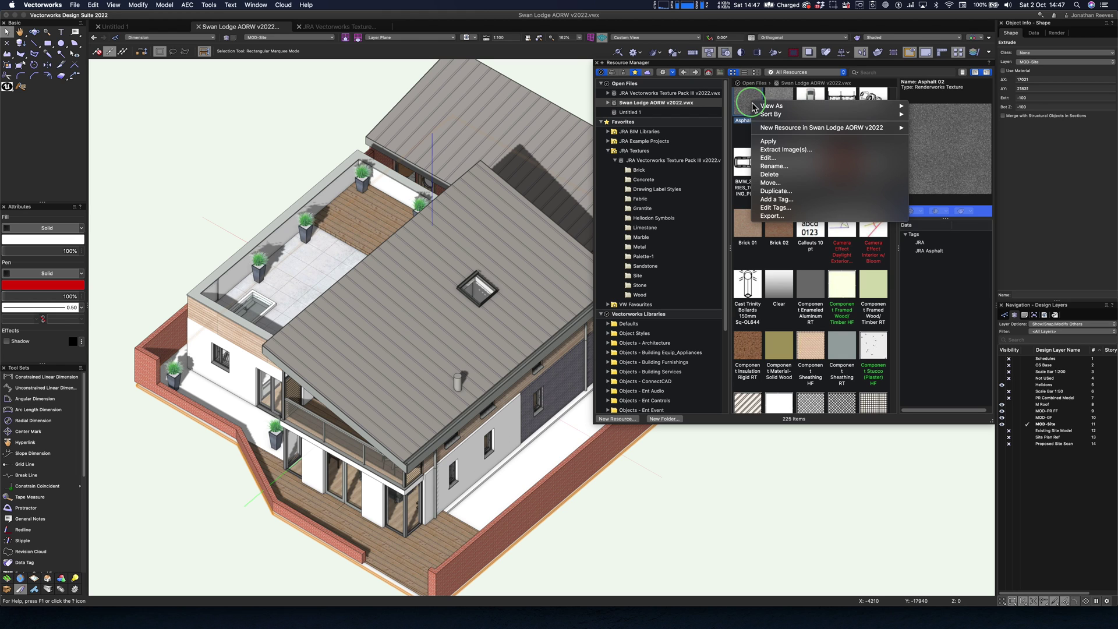
click(768, 142)
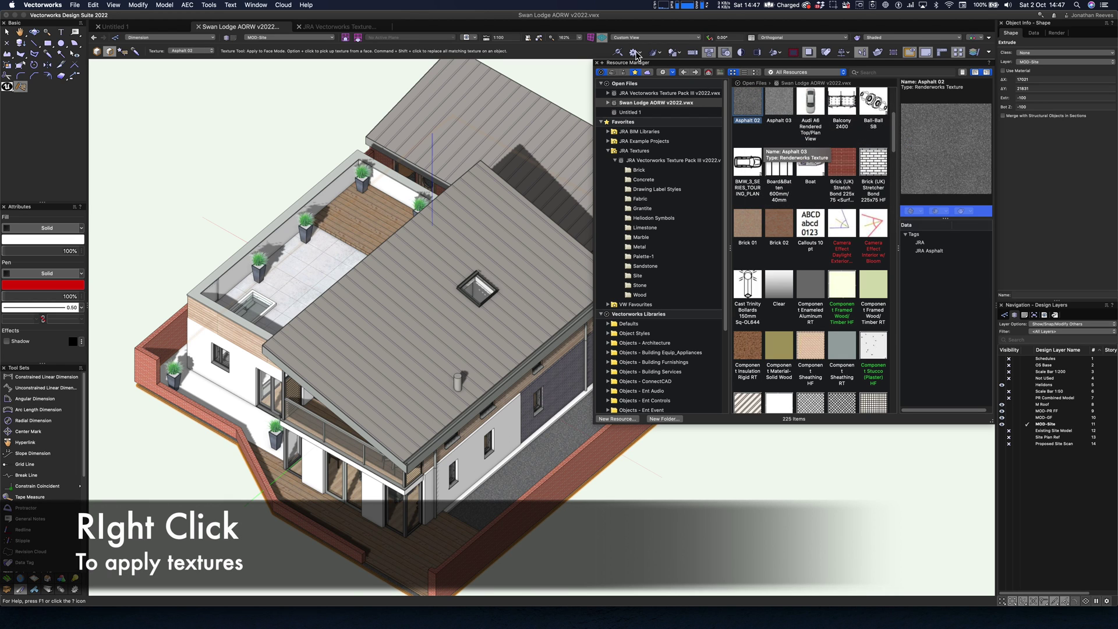
click(596, 62)
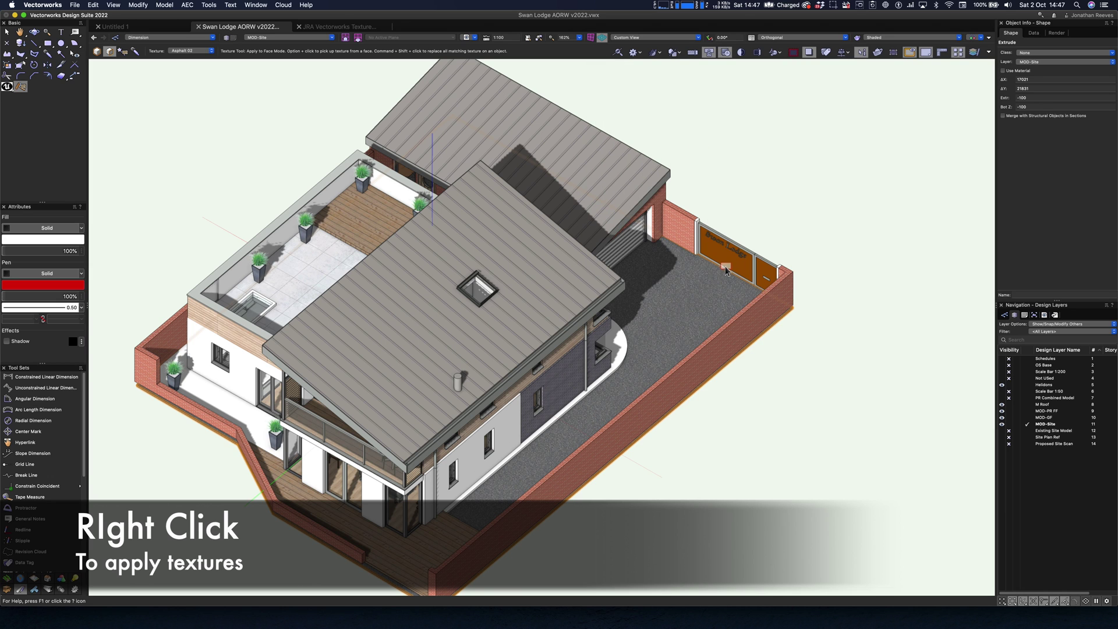
Step: Create a 'Drive' class from the asphalt slab's attributes, carrying its Asphalt 02 texture
key(x)
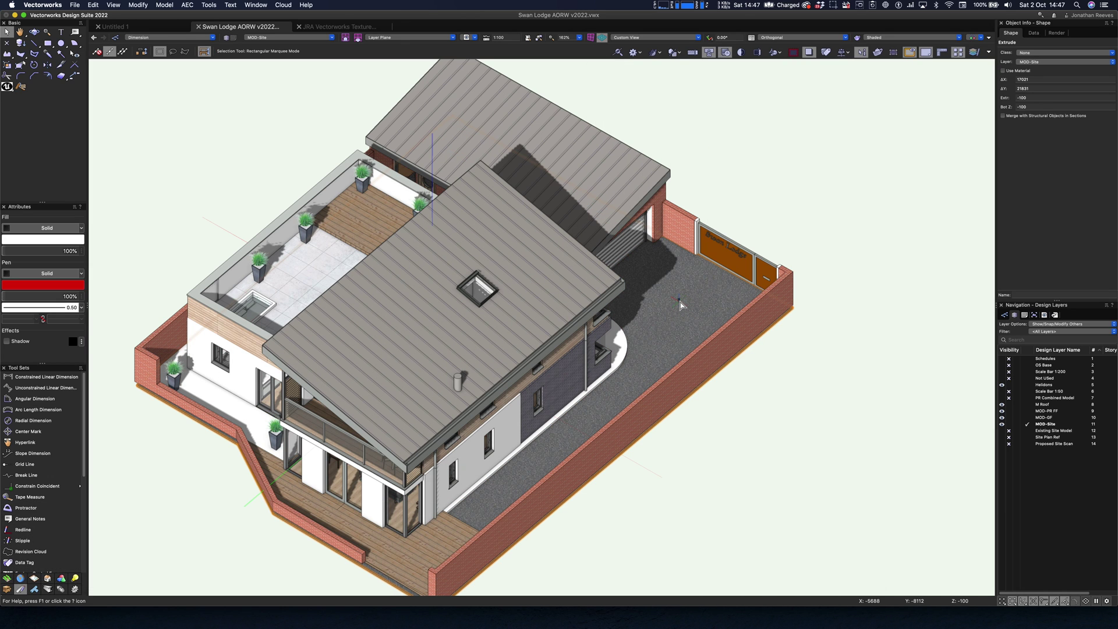
right_click(677, 295)
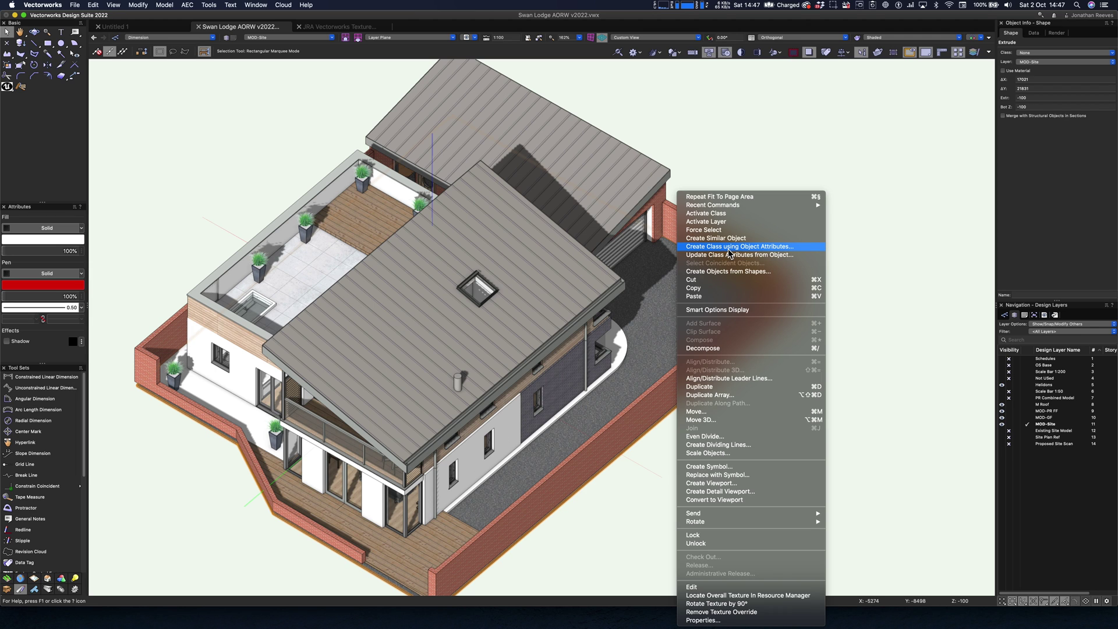
click(730, 250)
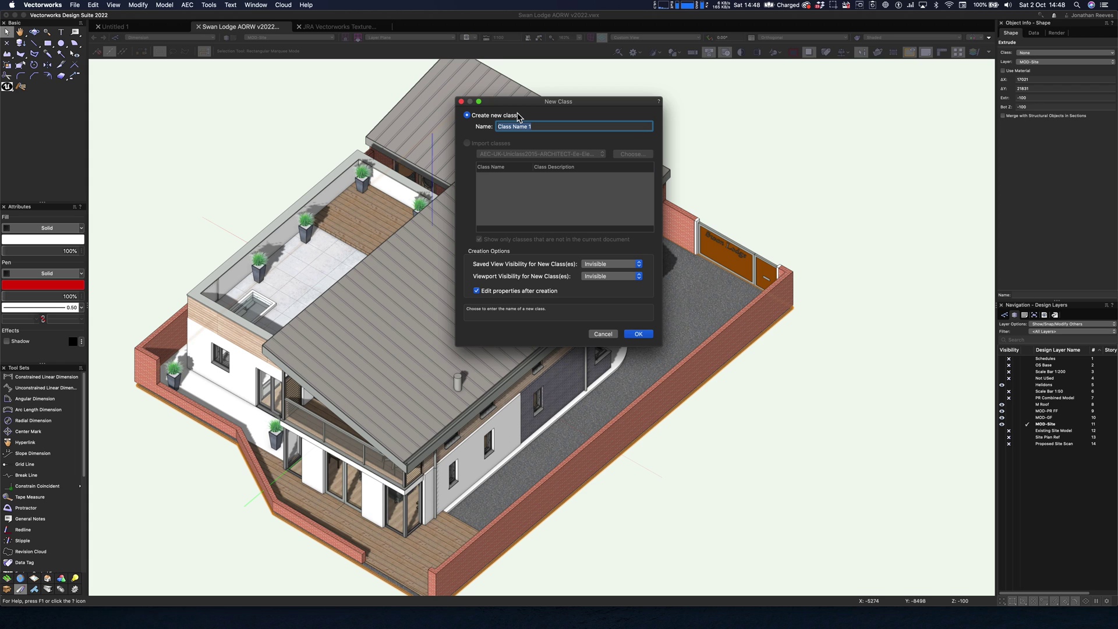
text(Drive)
click(644, 334)
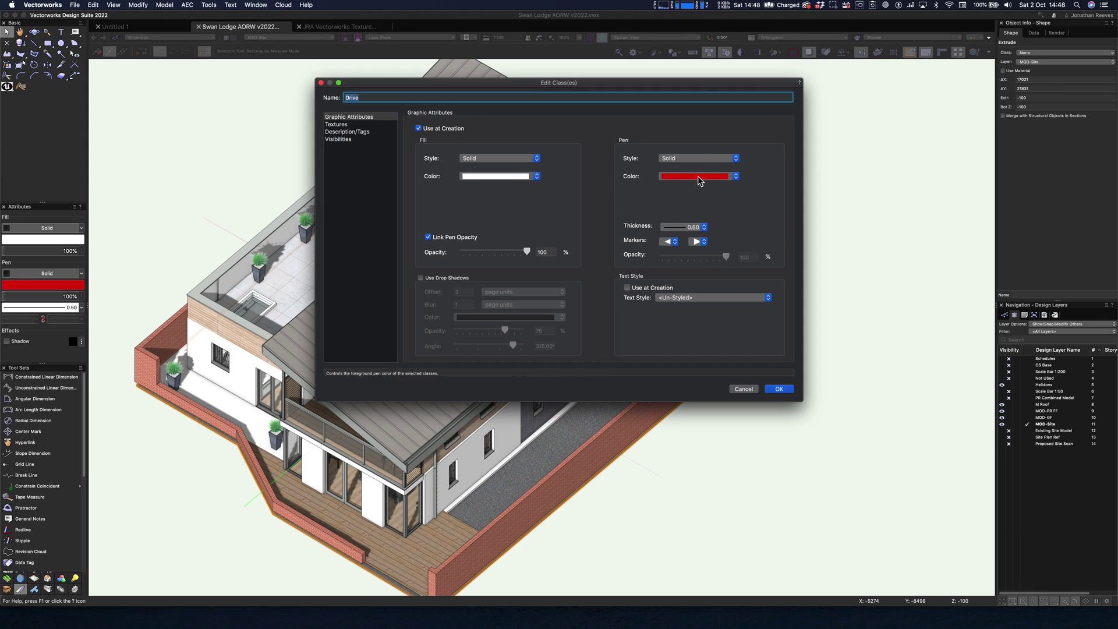
click(350, 125)
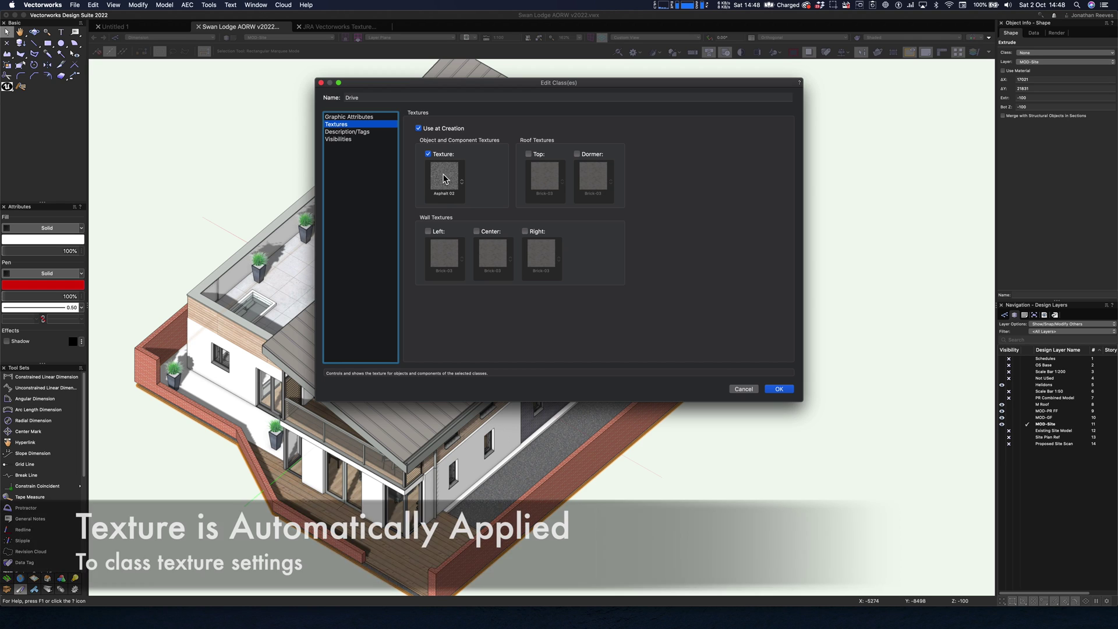
click(778, 390)
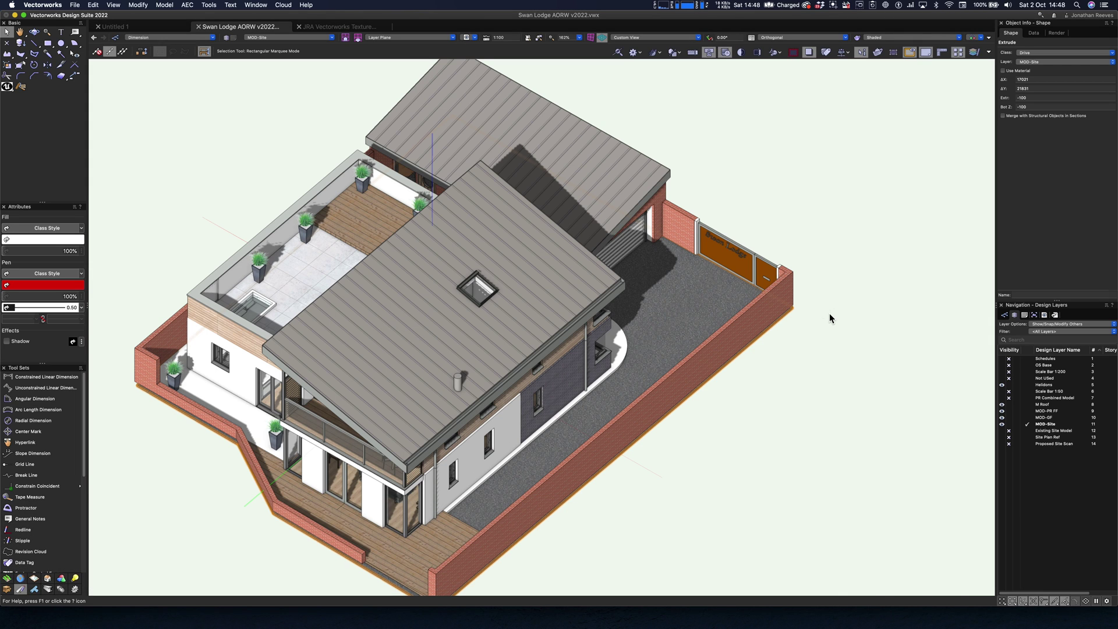
click(829, 313)
key(5)
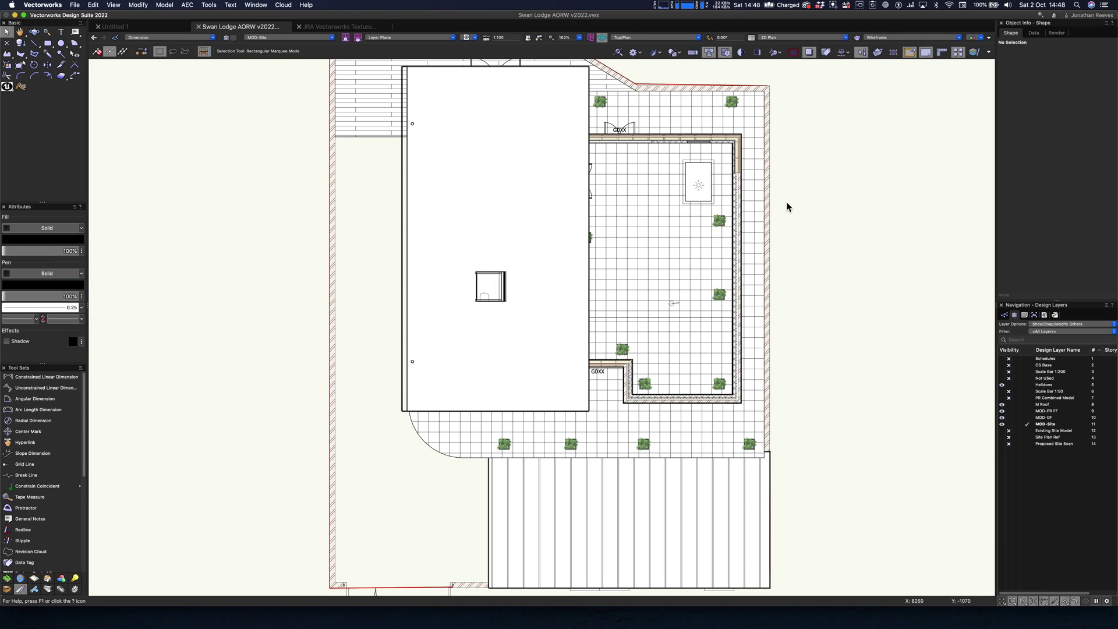
Step: Draw a 17010 × 6005 rectangle from the bottom-left wall corner and extrude it by -100
scroll(783, 216, down, 5)
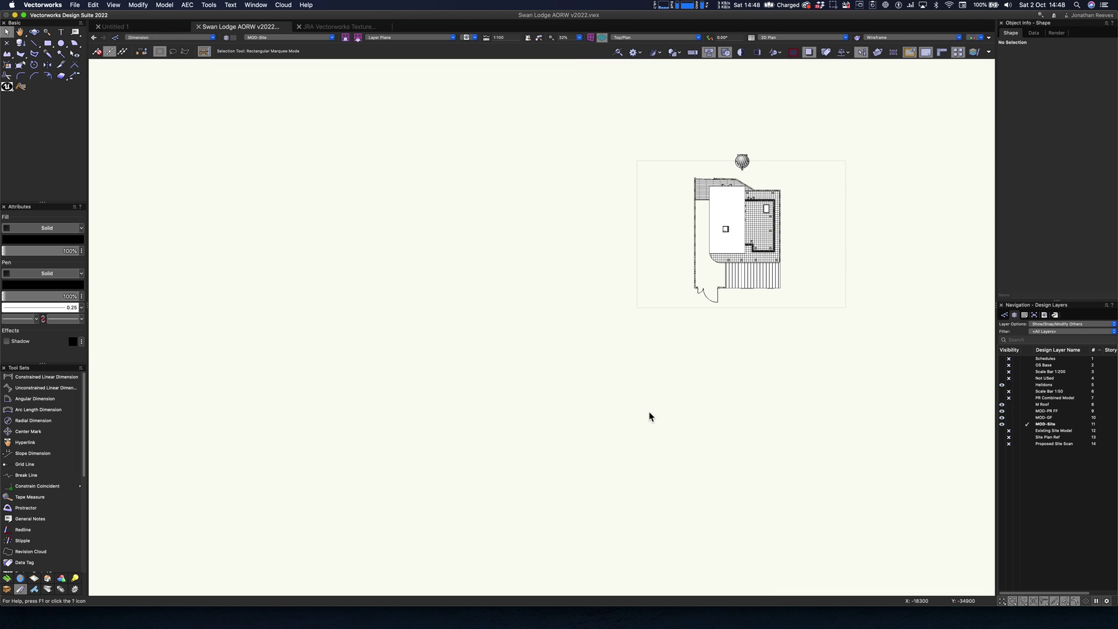
scroll(704, 325, up, 3)
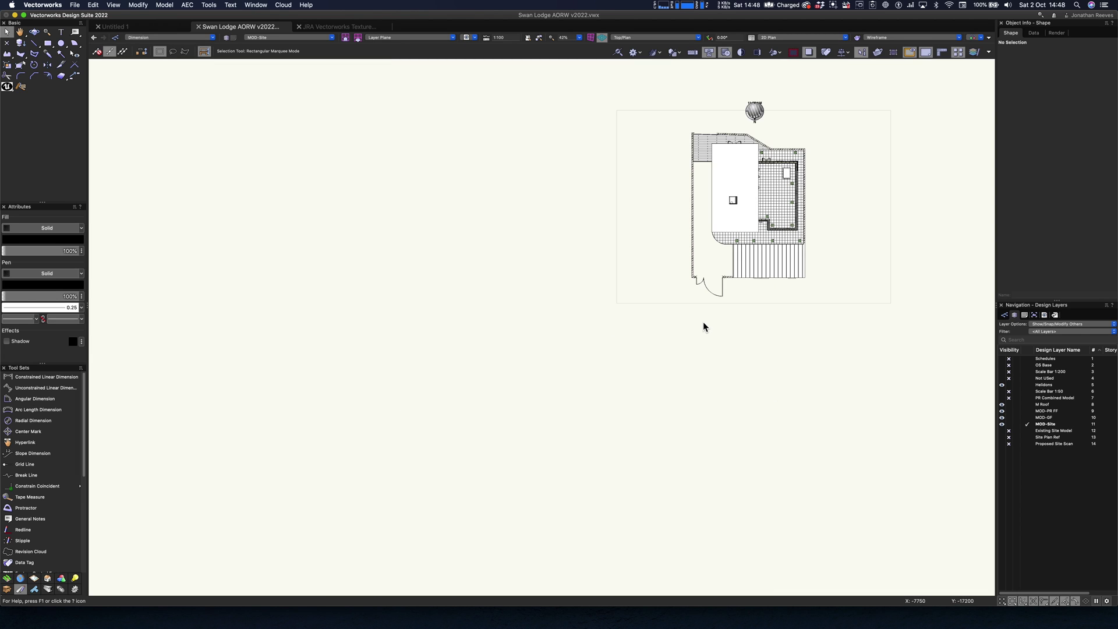
key(4)
click(688, 255)
click(617, 224)
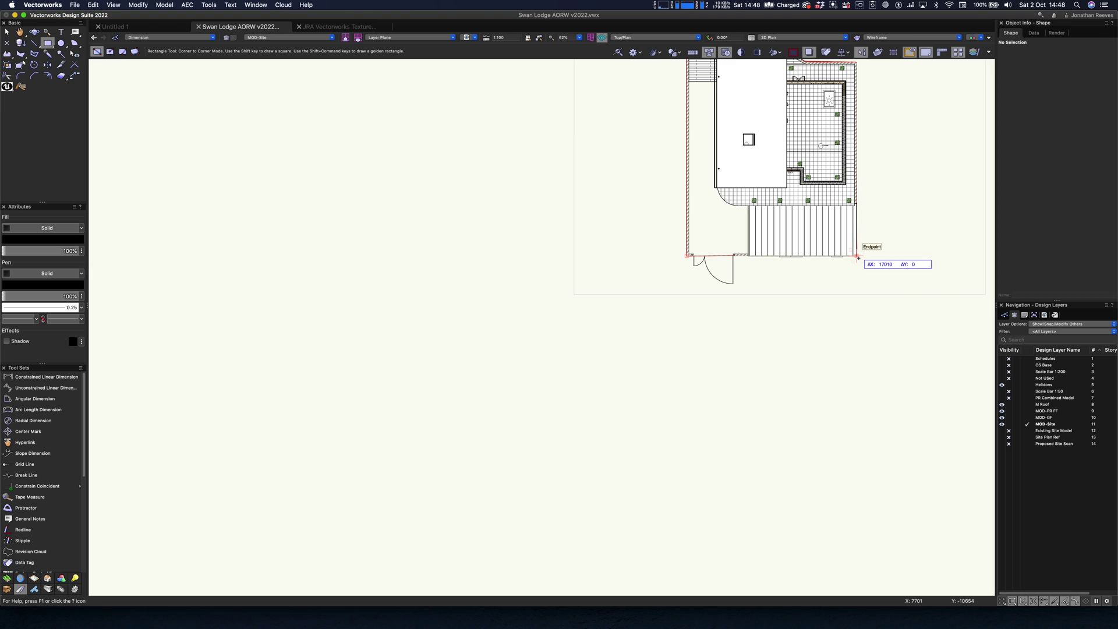
click(856, 315)
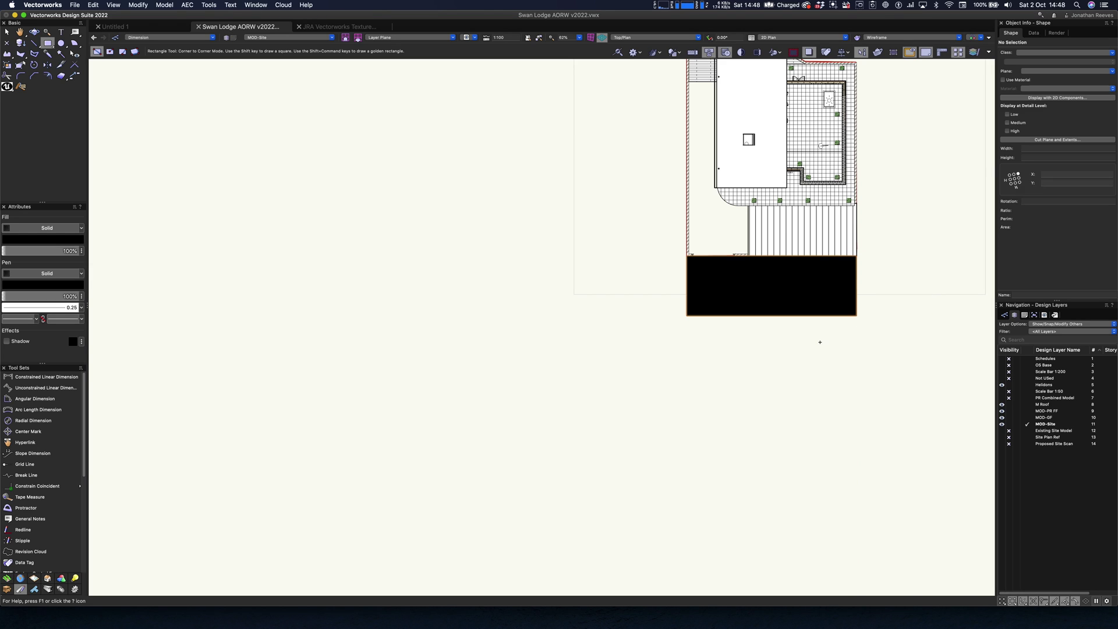
key(super+e)
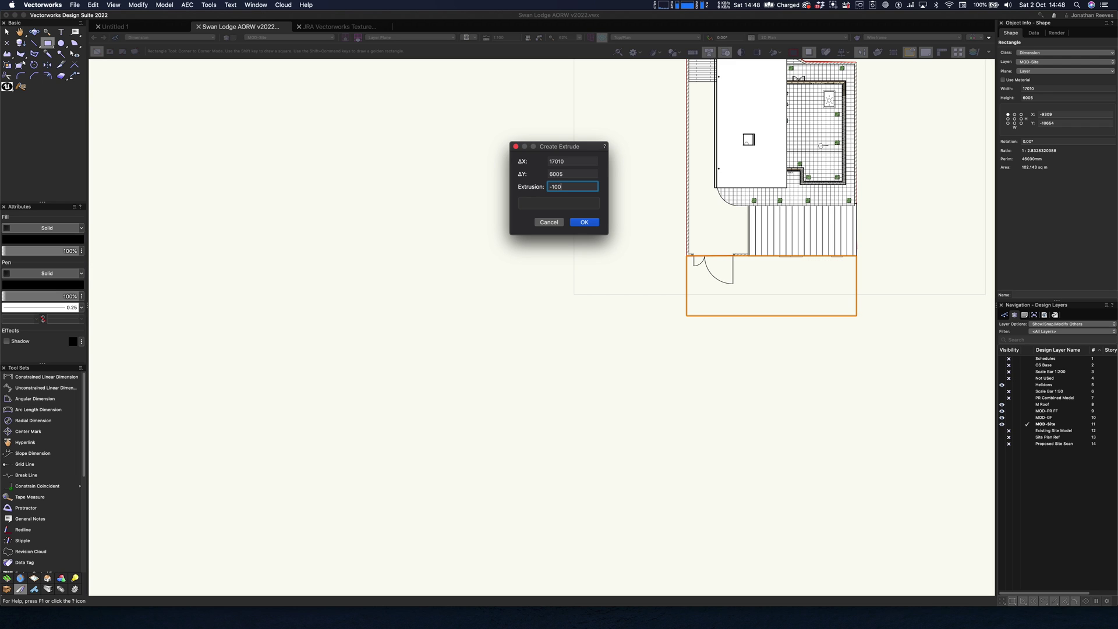
key(Return)
key(1)
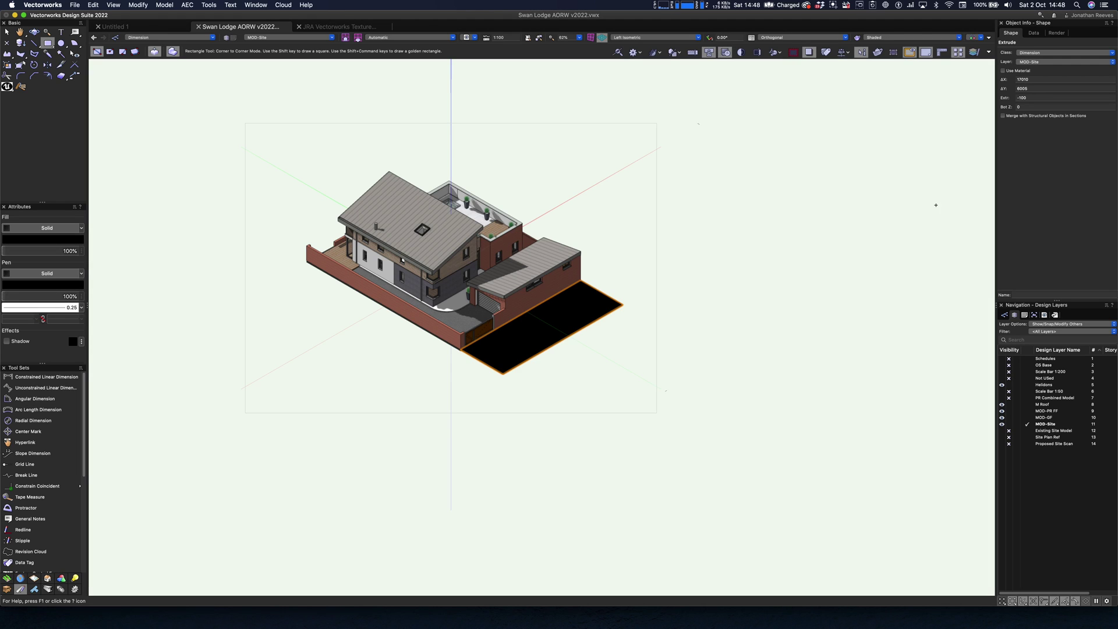
Step: Assign the new slab to the Drive class and let it use the class attributes
click(1004, 315)
click(1038, 340)
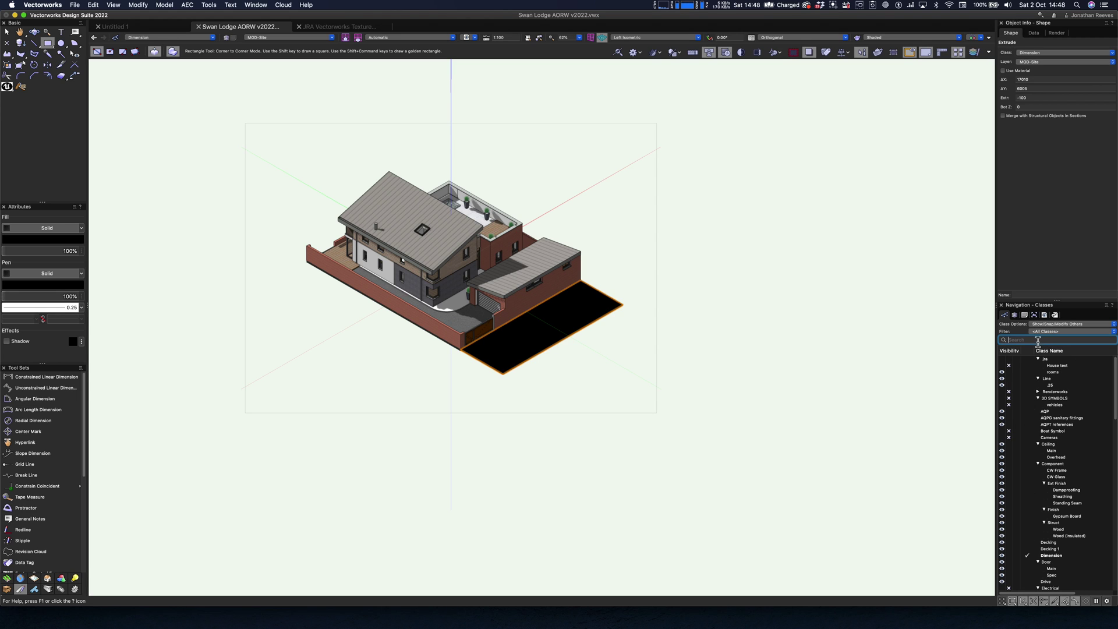
text(drive)
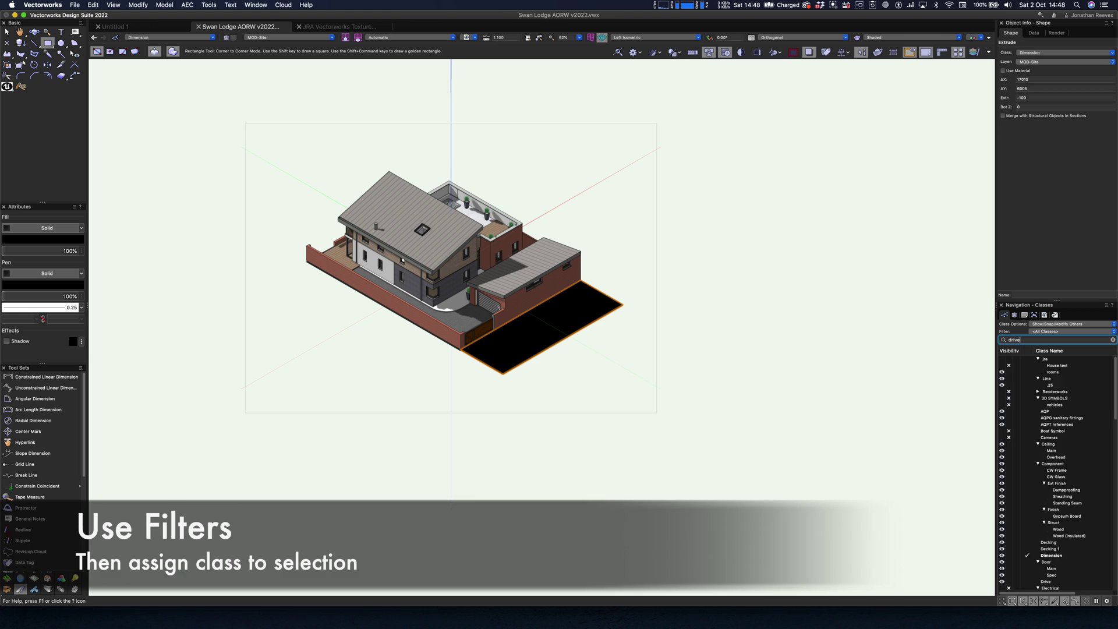
click(1046, 359)
right_click(1046, 360)
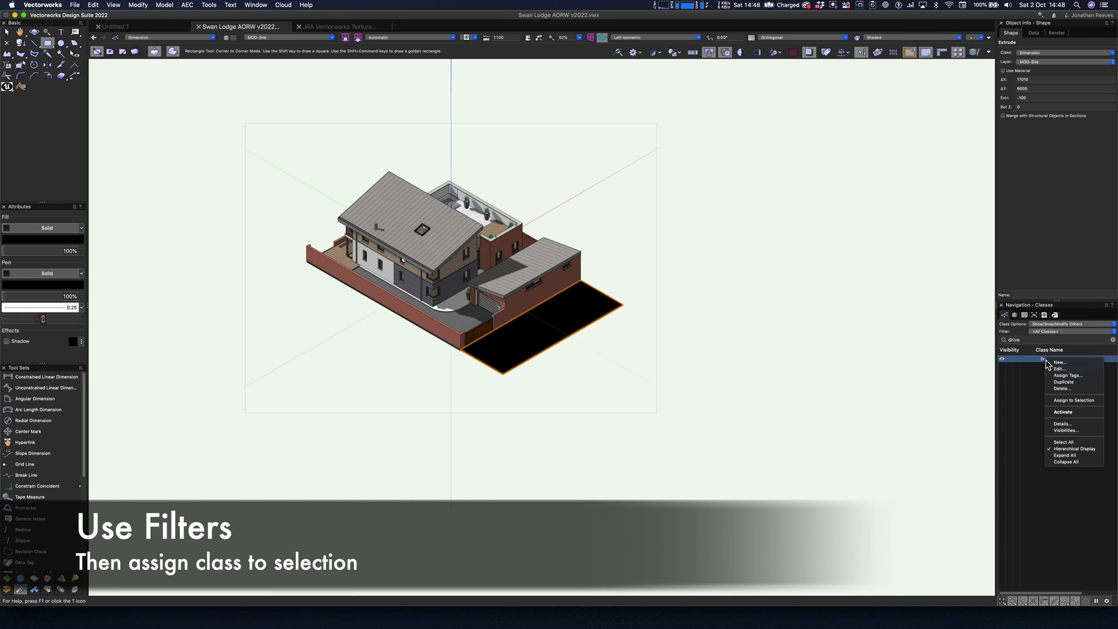
click(1073, 400)
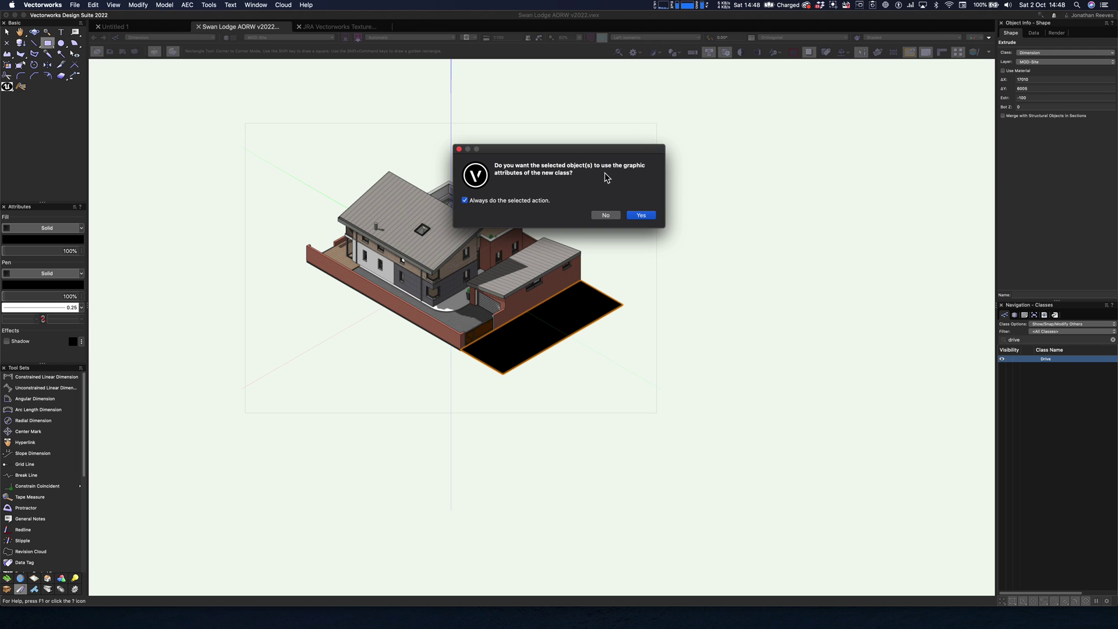
click(644, 216)
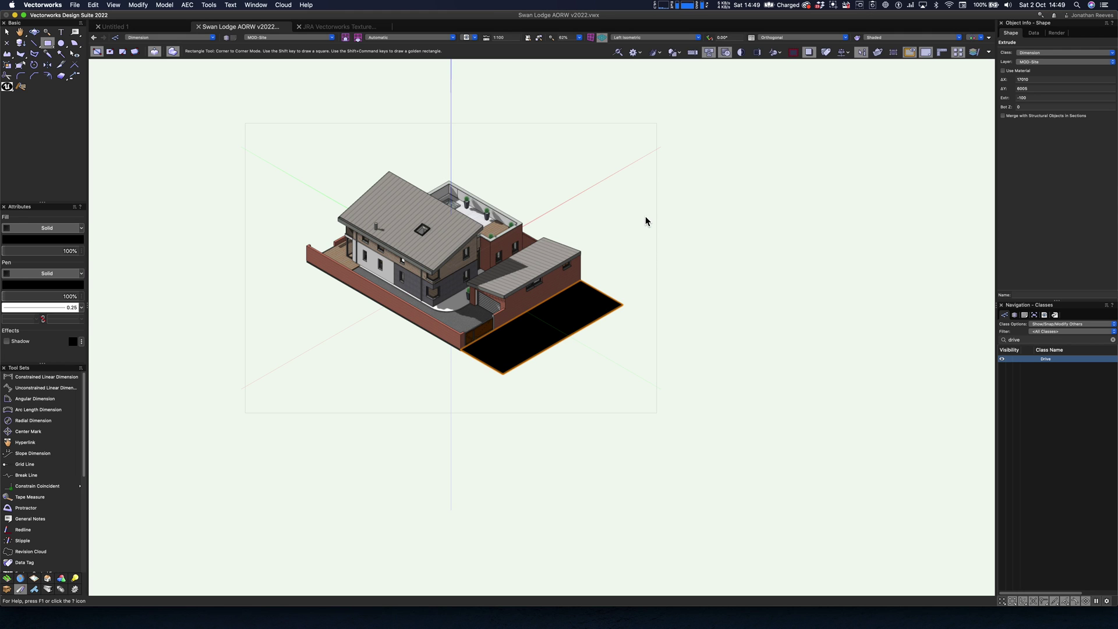
scroll(602, 326, up, 5)
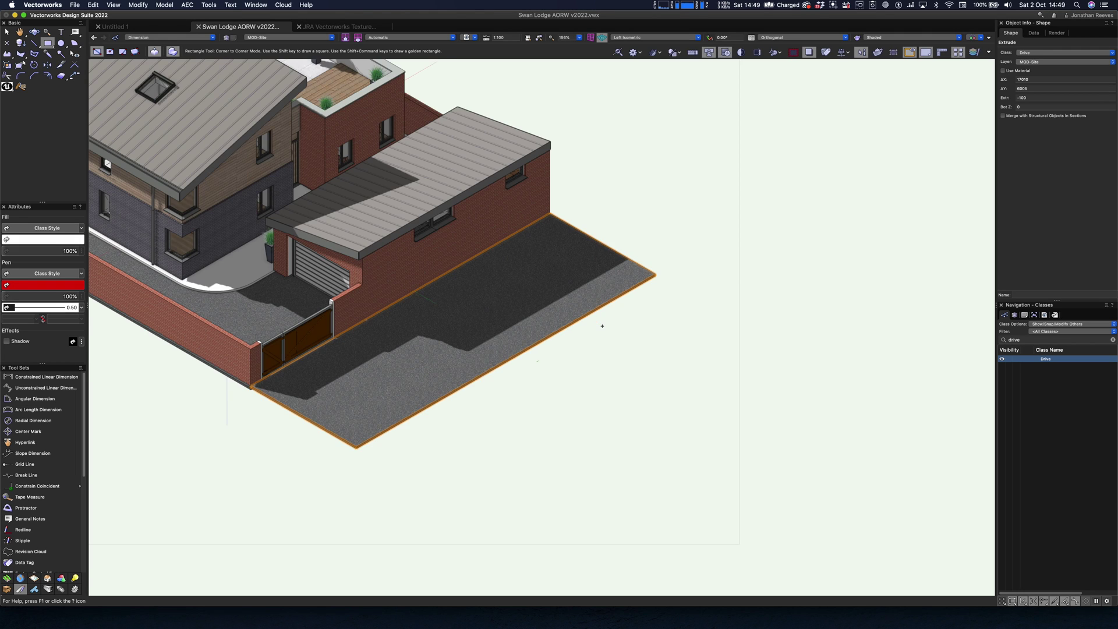
key(x)
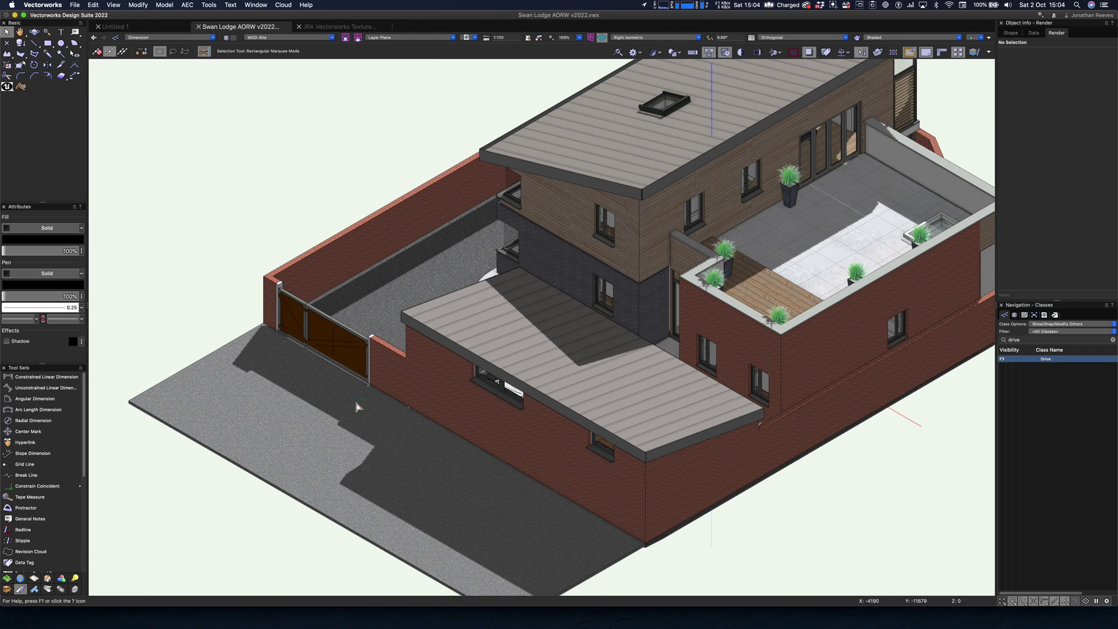
Step: Apply the Asphalt Block Paver texture from the Resource Manager to the drive slab
click(356, 405)
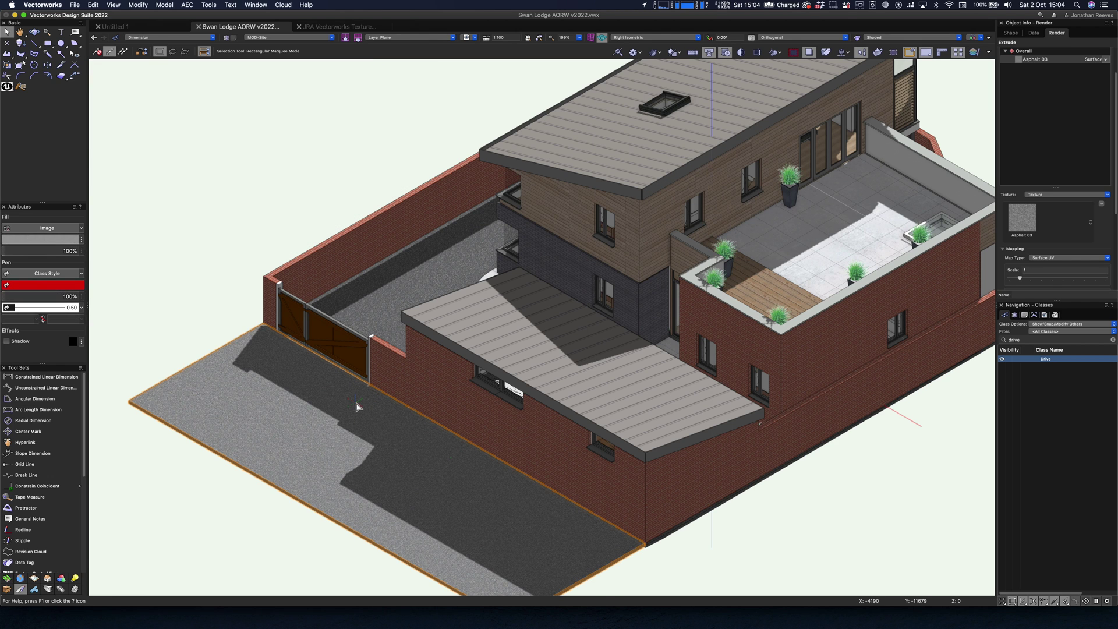
key(super+r)
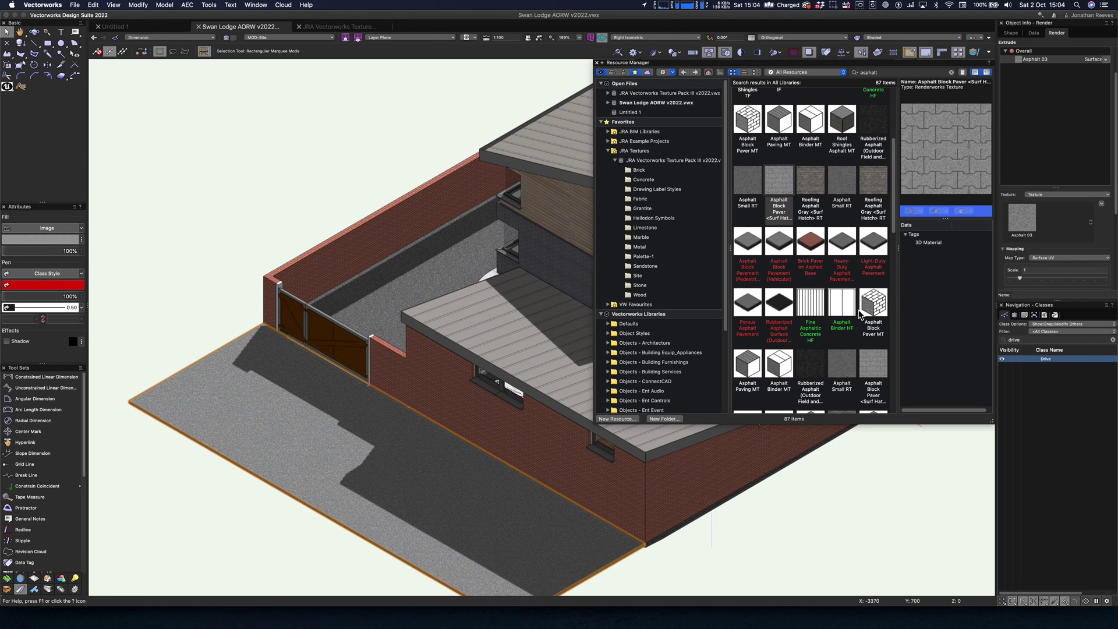
drag(881, 368, 404, 425)
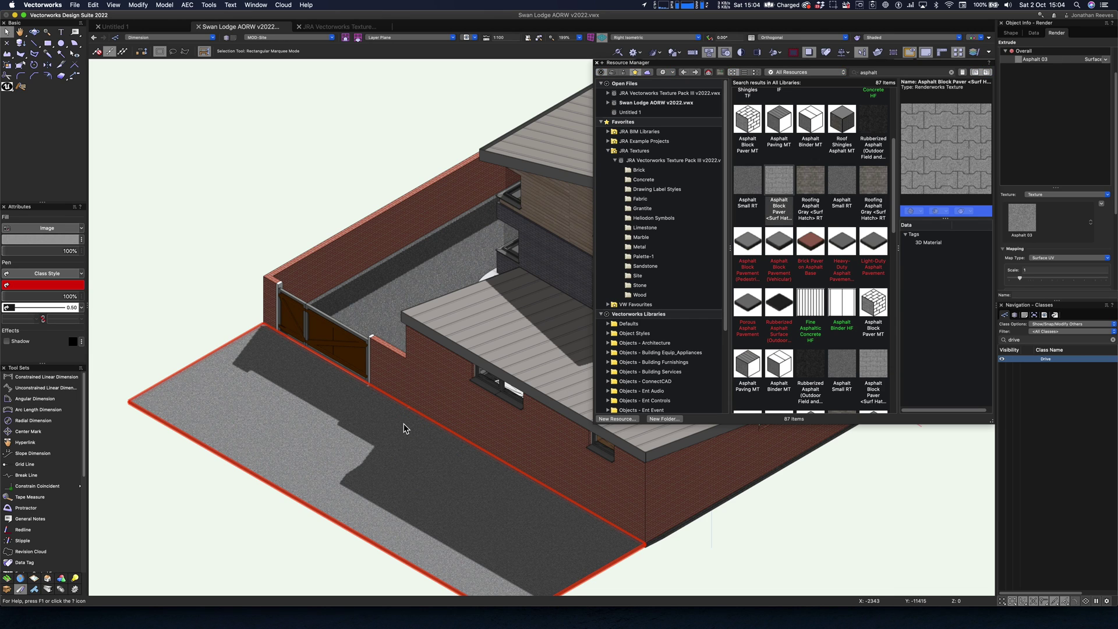
click(598, 65)
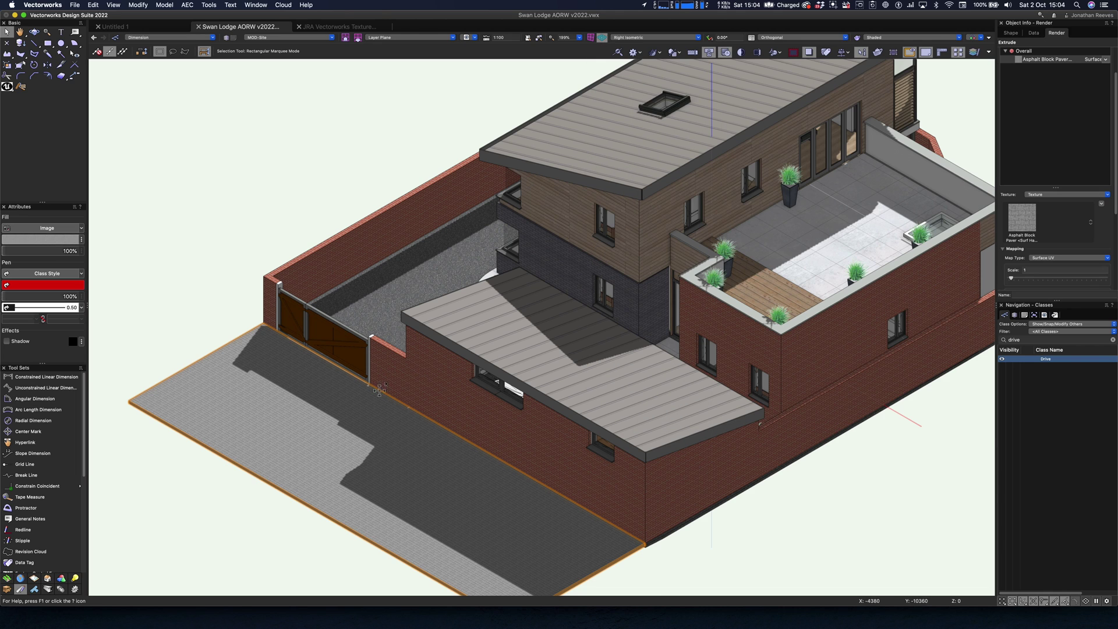
right_click(313, 396)
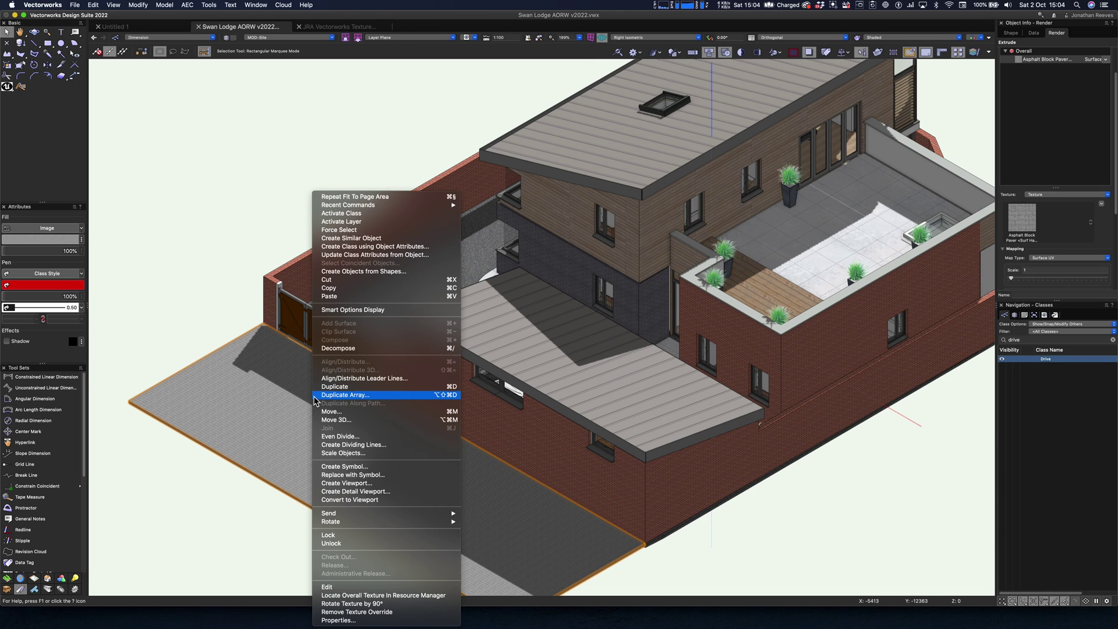
Step: Update the Drive class's fill, pen, drop shadow and texture from the block-paved drive
click(374, 257)
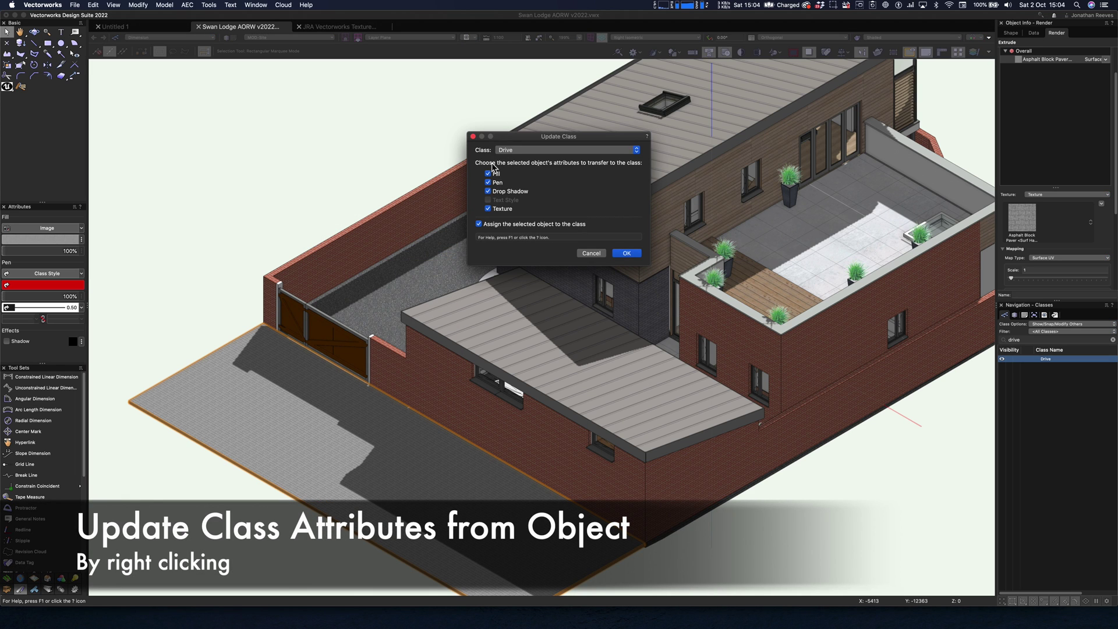
click(516, 152)
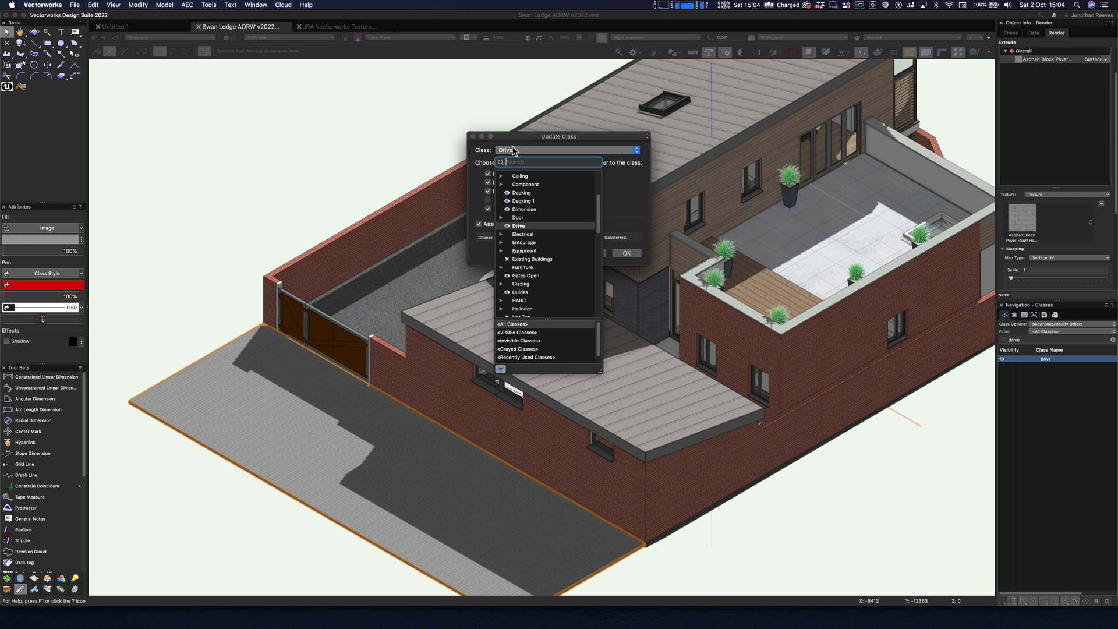
click(588, 229)
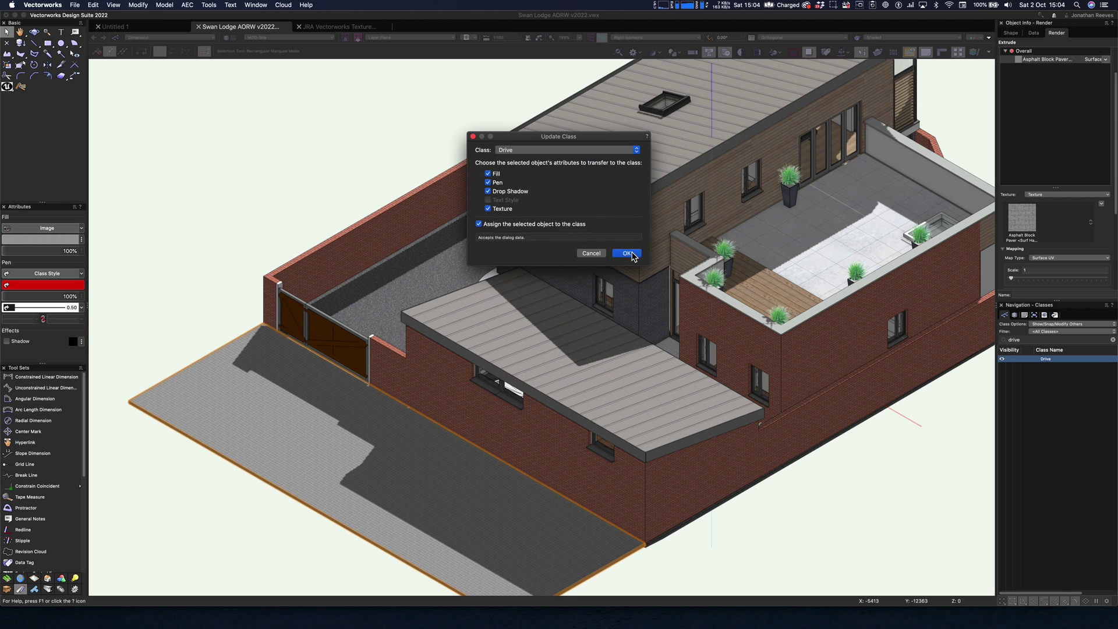
click(627, 252)
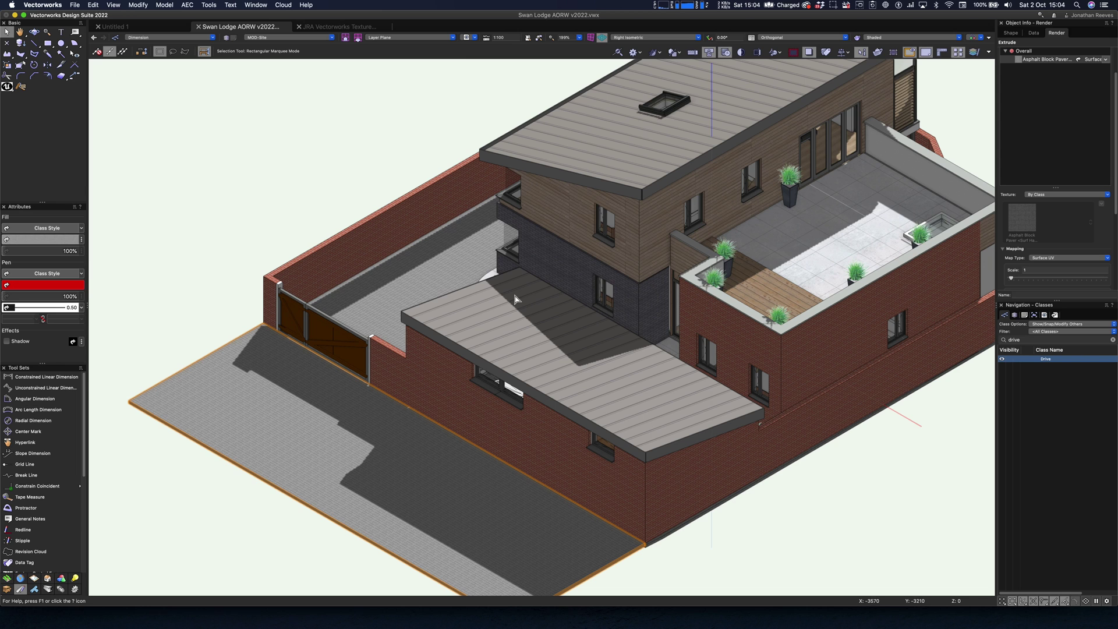
key(c)
drag(232, 244, 412, 417)
key(x)
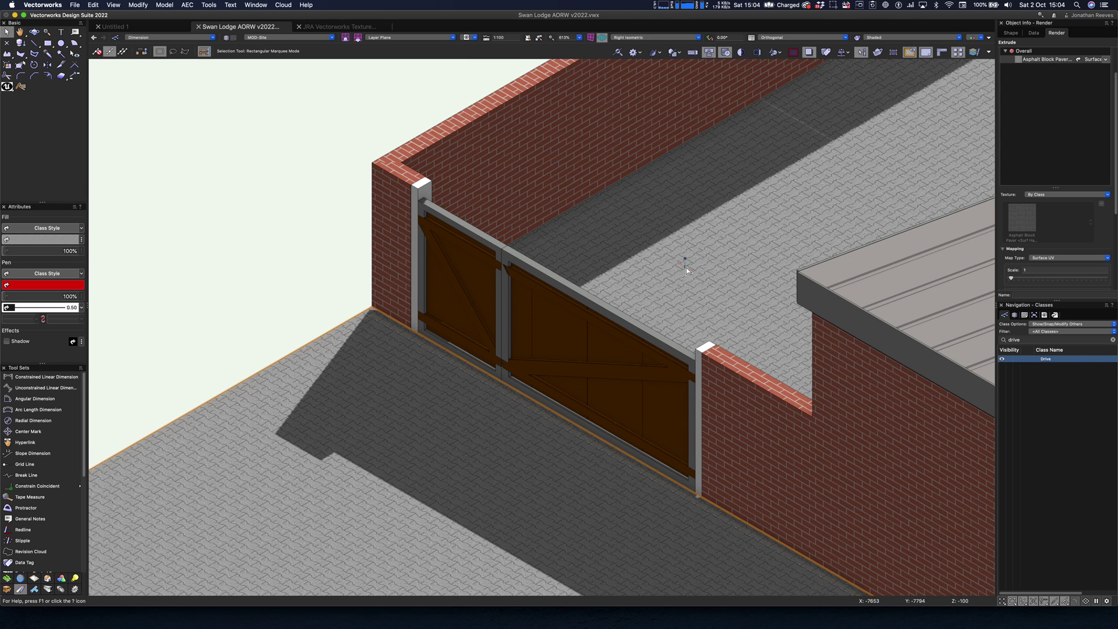
right_click(1034, 365)
click(1046, 373)
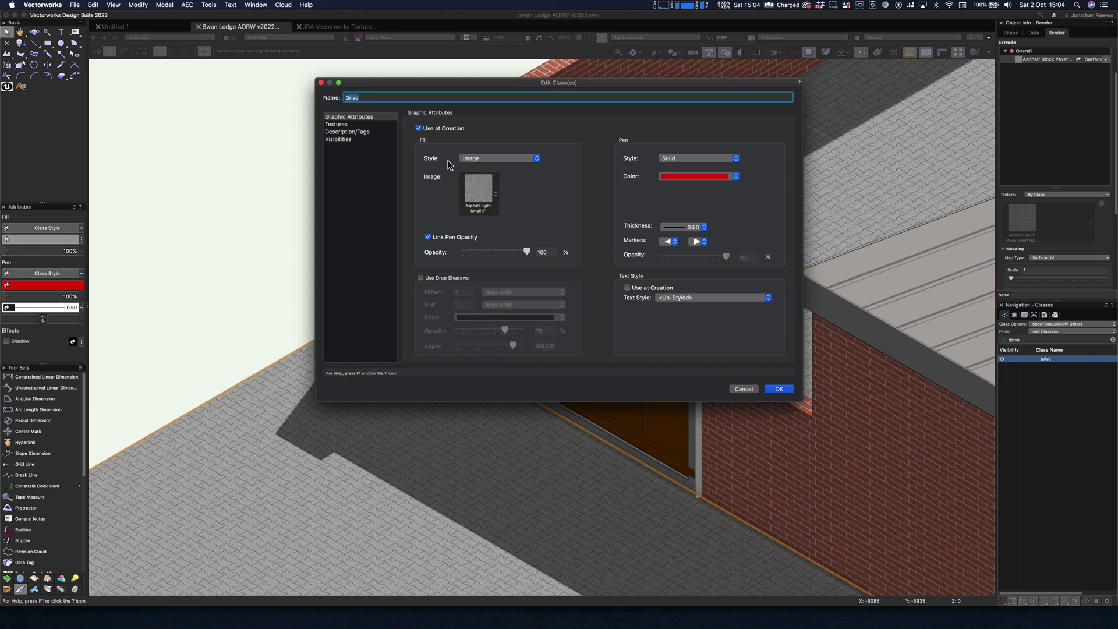
click(354, 125)
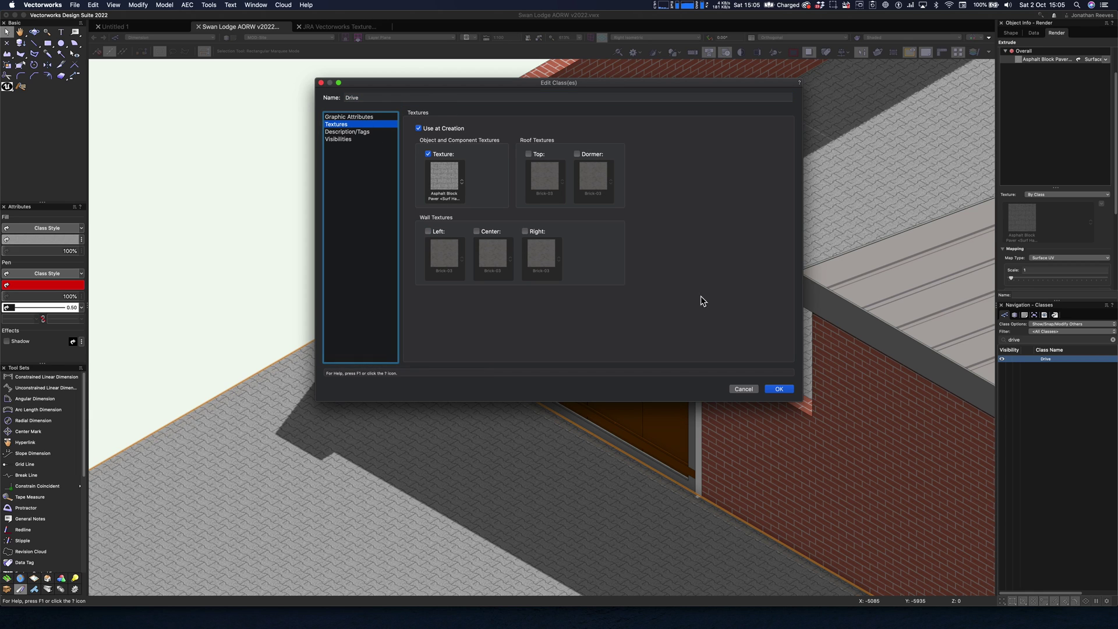
click(779, 389)
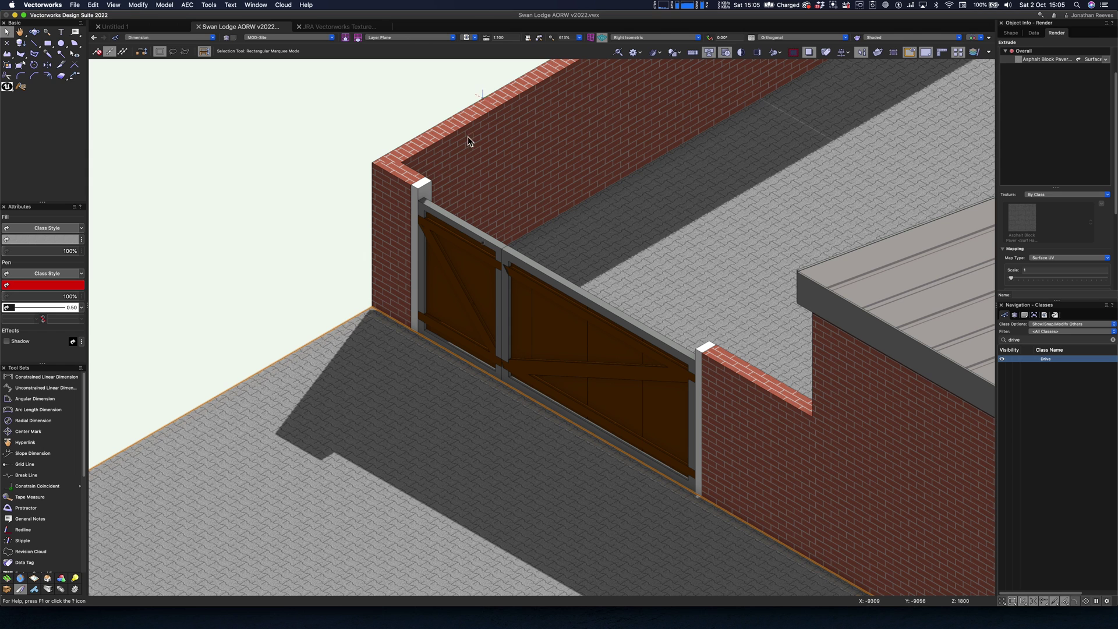
click(344, 198)
Step: Zoom out to the whole house and orbit it to a custom viewing angle
key(super+5)
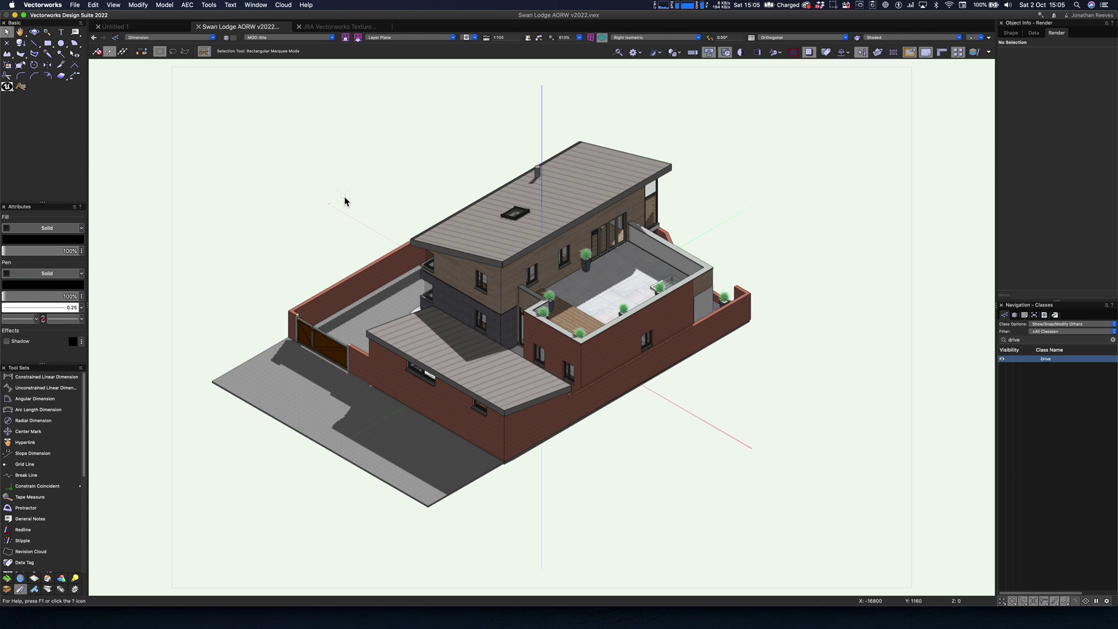
key(shift+c)
drag(408, 373, 734, 337)
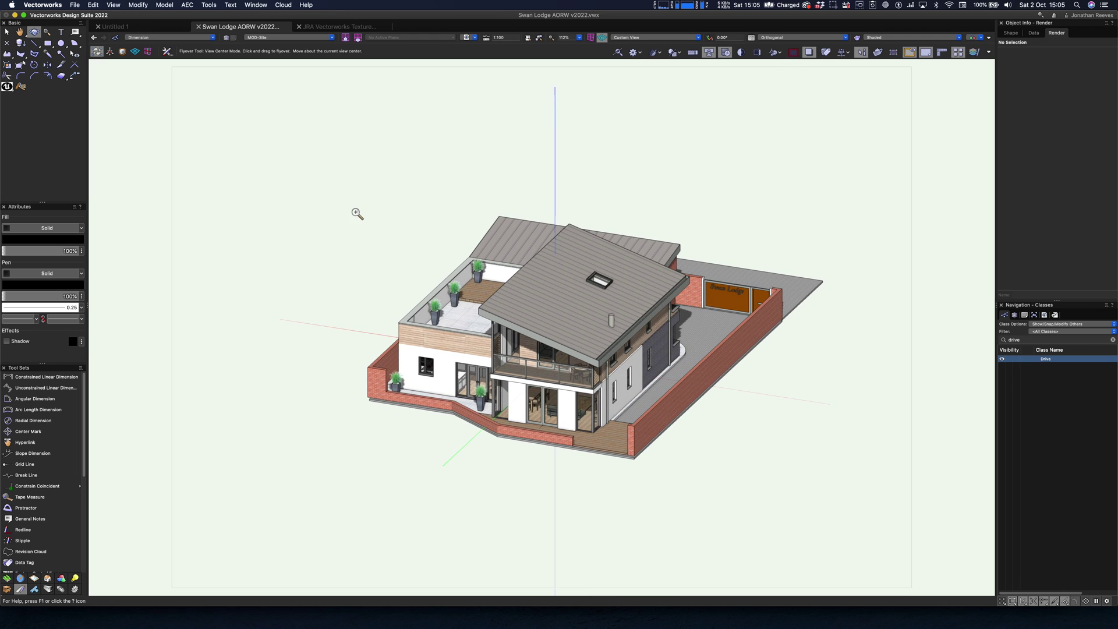
key(c)
drag(365, 213, 694, 479)
key(x)
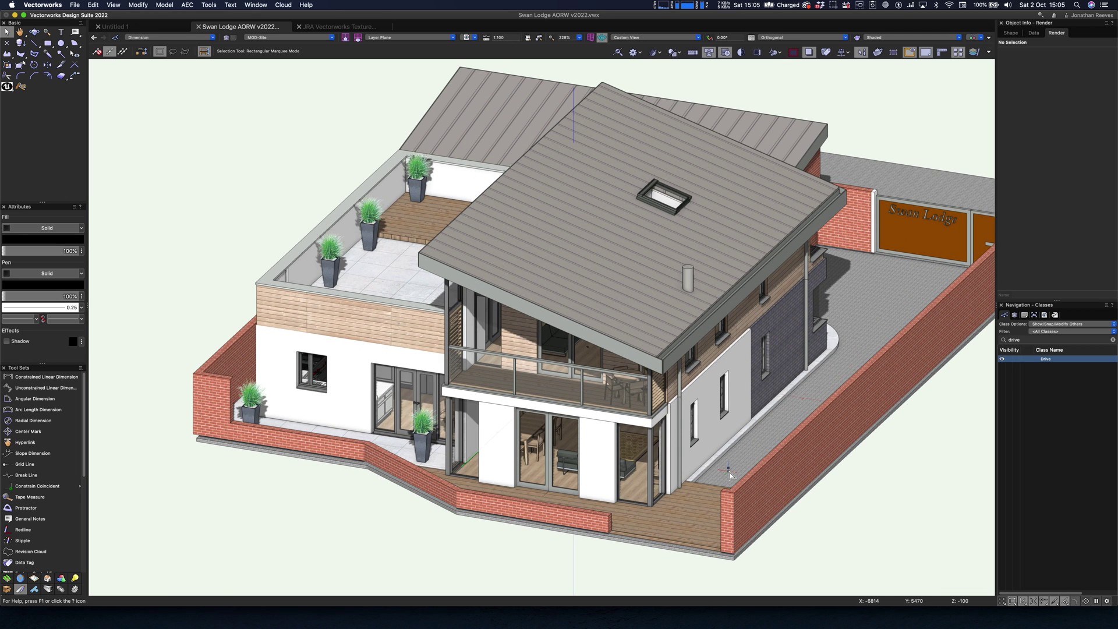
Step: Orbit to the terrace side and zoom in on the rear of the house
key(shift+c)
drag(500, 408, 593, 423)
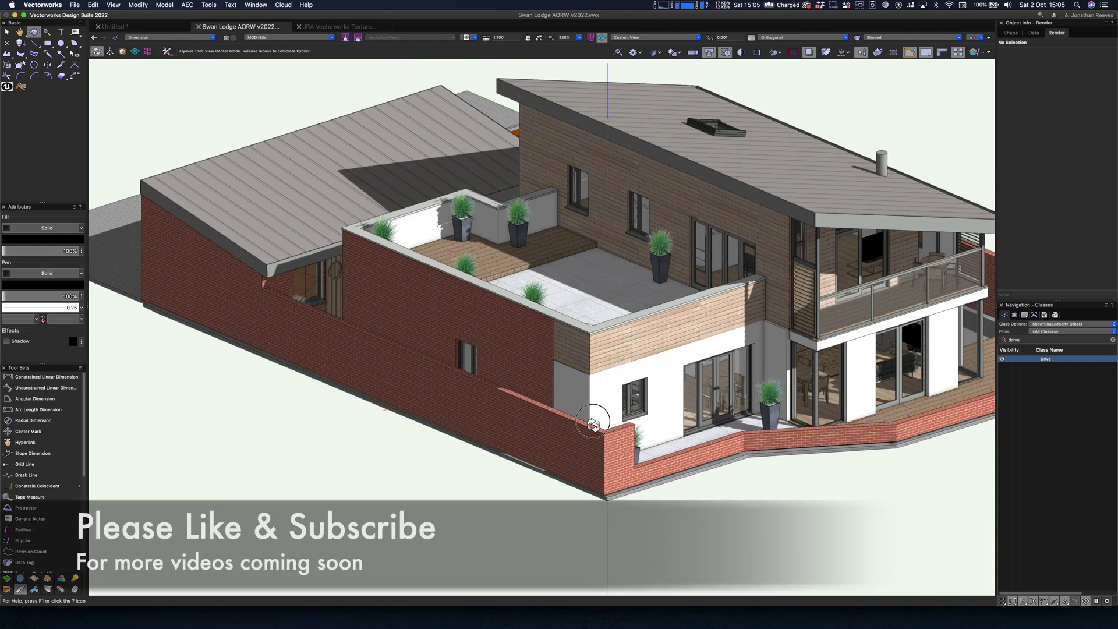
scroll(593, 424, down, 2)
key(c)
drag(393, 126, 978, 494)
key(x)
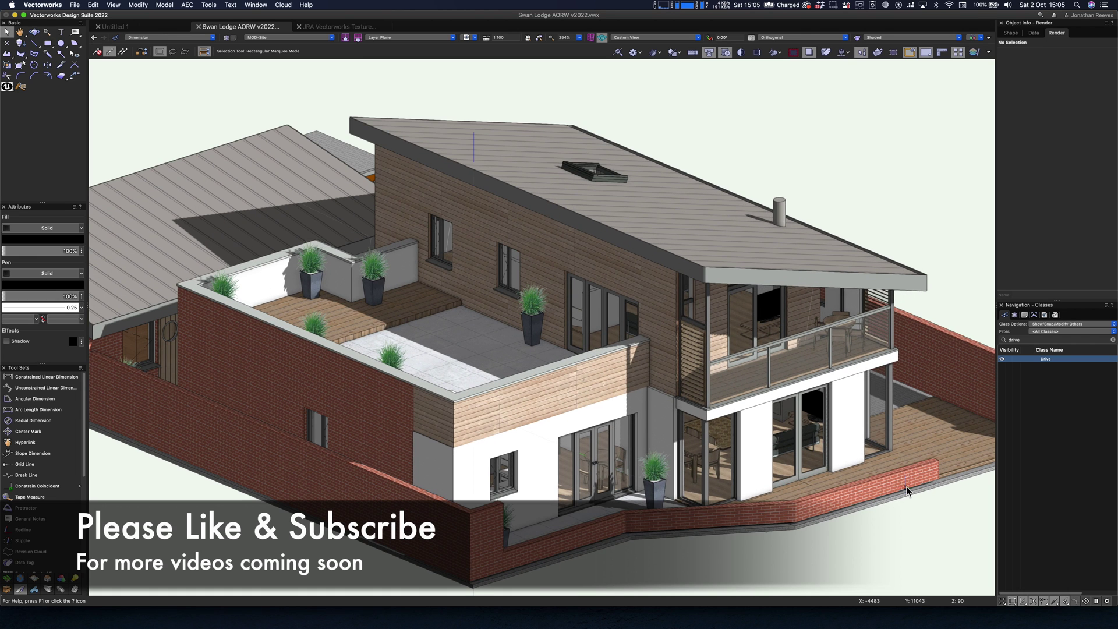